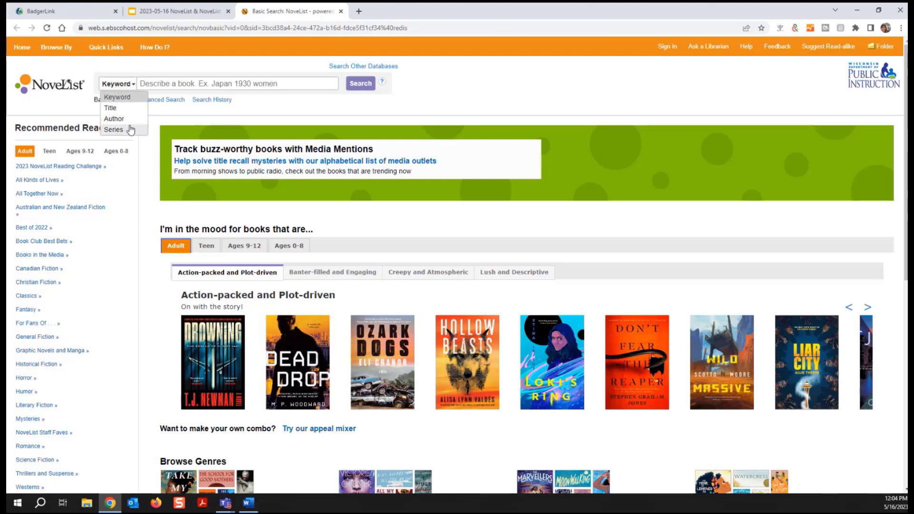
Step: Run a keyword search for "Demon Copperhead" and open that book's record
left_click(165, 85)
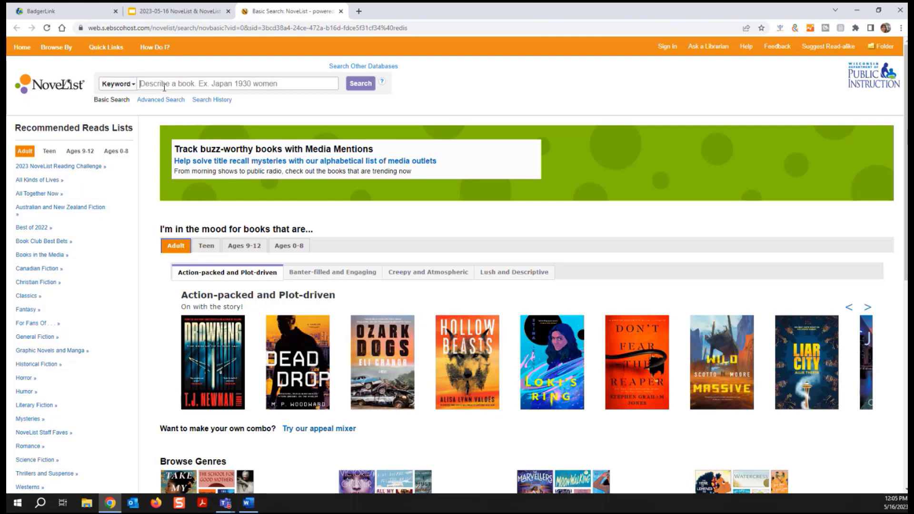
type("D")
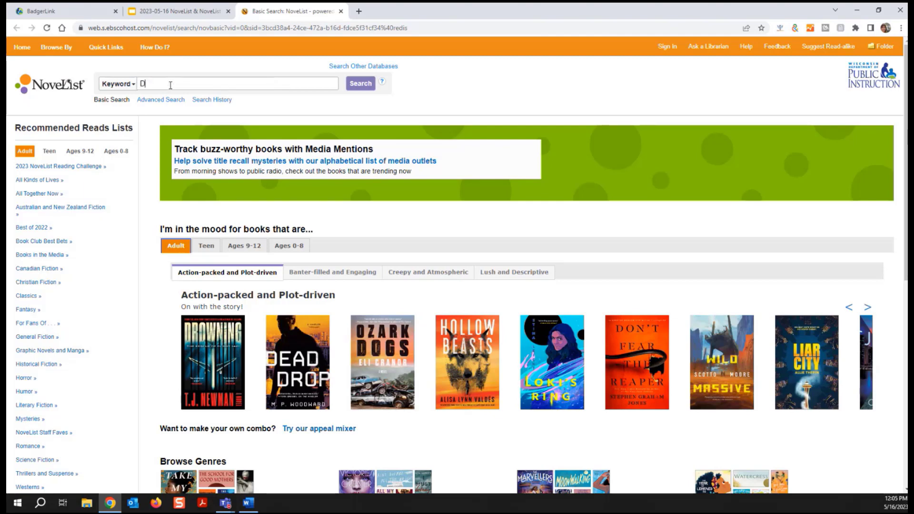
type("emon Copperhead")
key("Return")
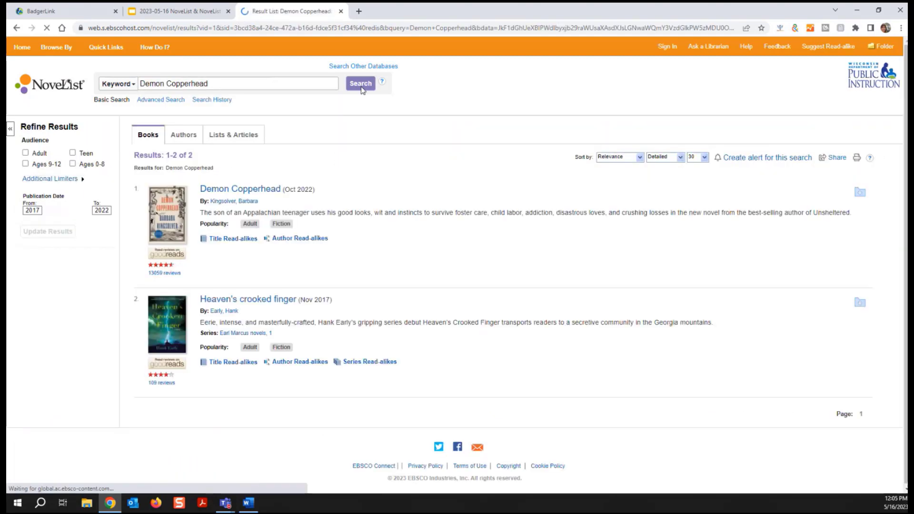
left_click(243, 191)
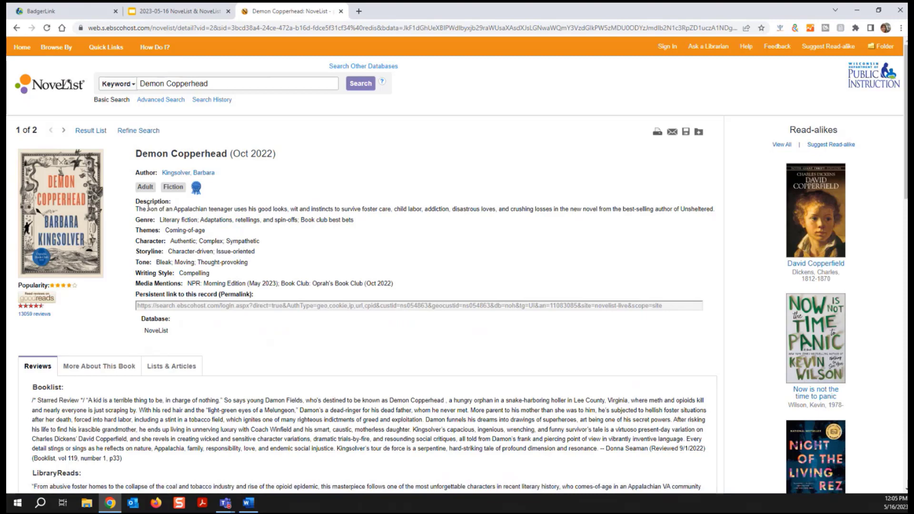
Step: Examine the book record's description, appeal terms, professional reviews and Read-alikes
key("ctrl")
key("ctrl")
key("ctrl")
key("ctrl")
scroll(120, 329, "down", 1)
scroll(121, 329, "down", 3)
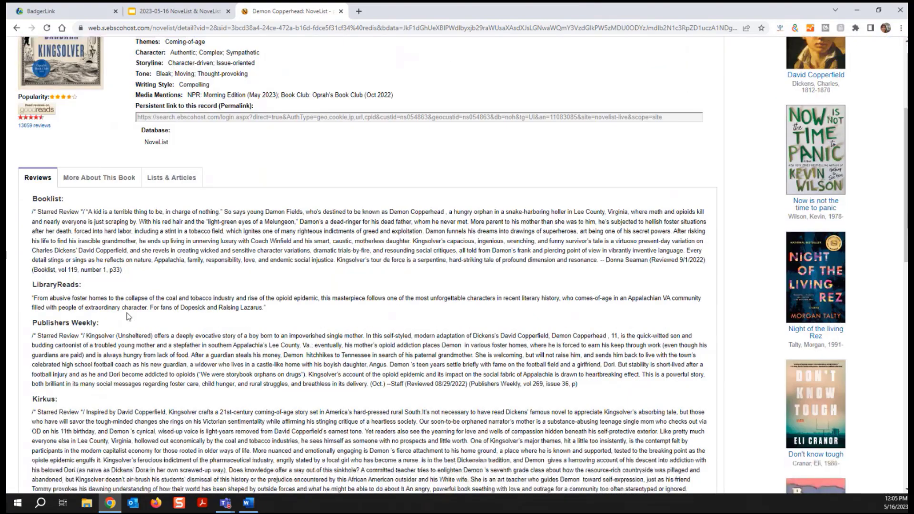
left_click(53, 221)
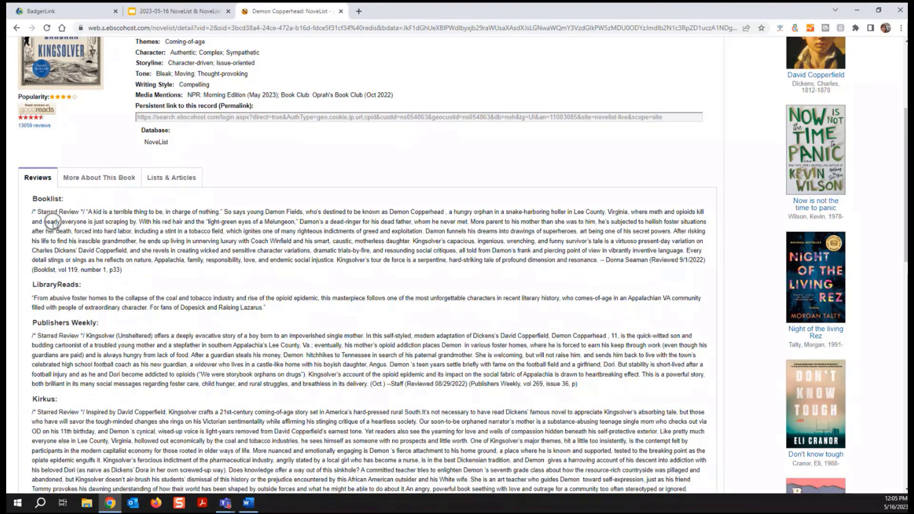
scroll(52, 221, "up", 4)
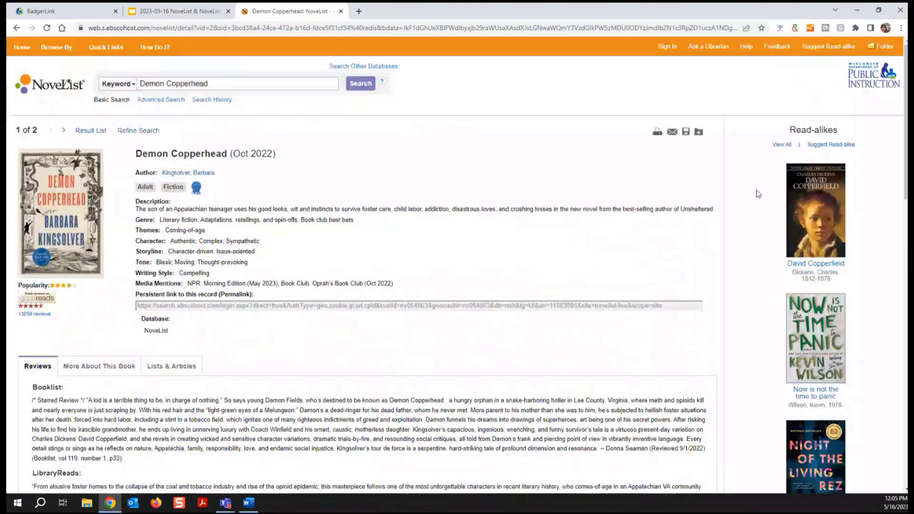
left_click(814, 140)
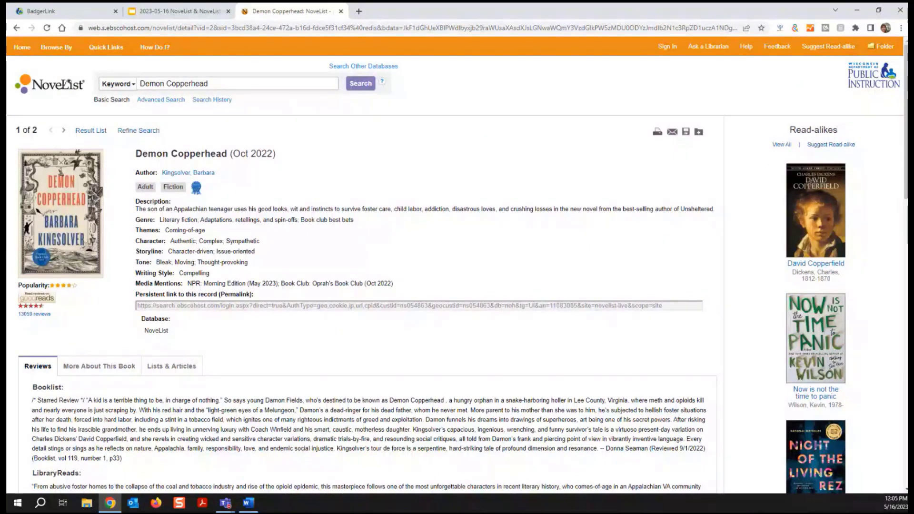
Step: Examine the record's Search for More section, including its genre, tone, location, theme and subject terms
scroll(257, 373, "down", 2)
scroll(257, 373, "down", 2)
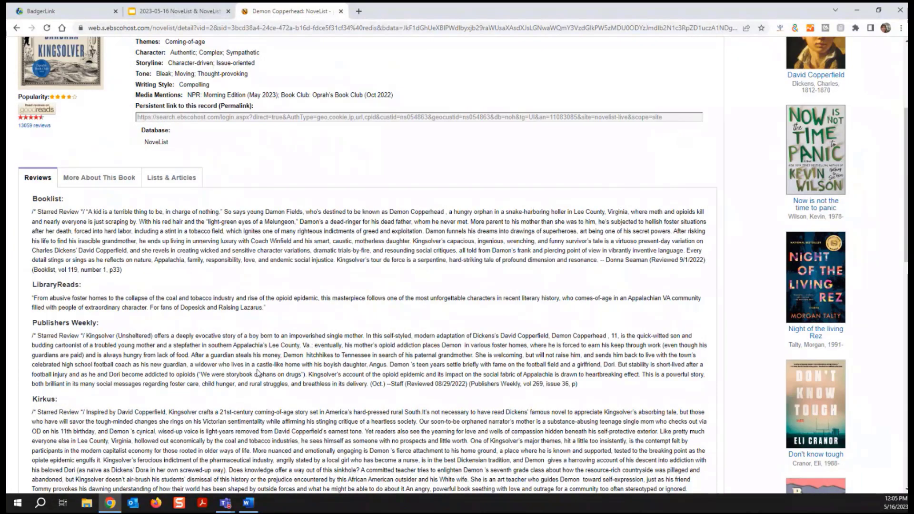
scroll(257, 374, "down", 8)
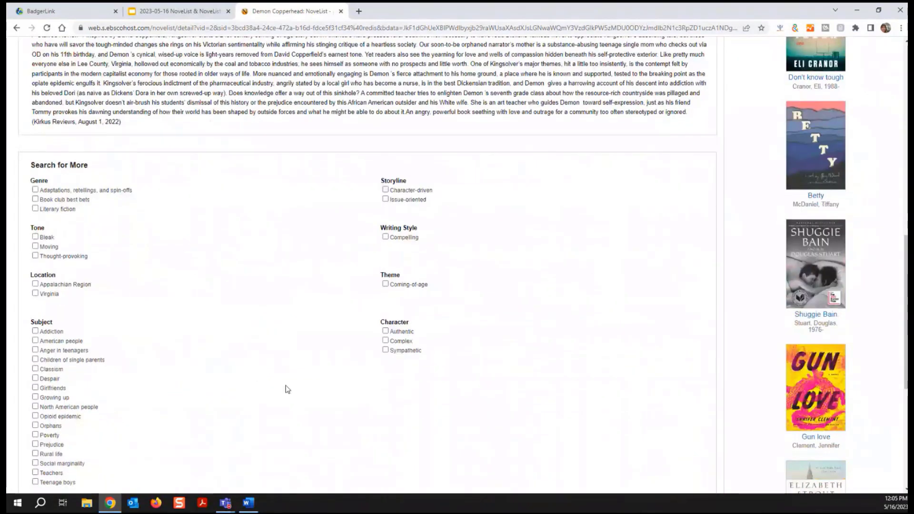
left_click(64, 200)
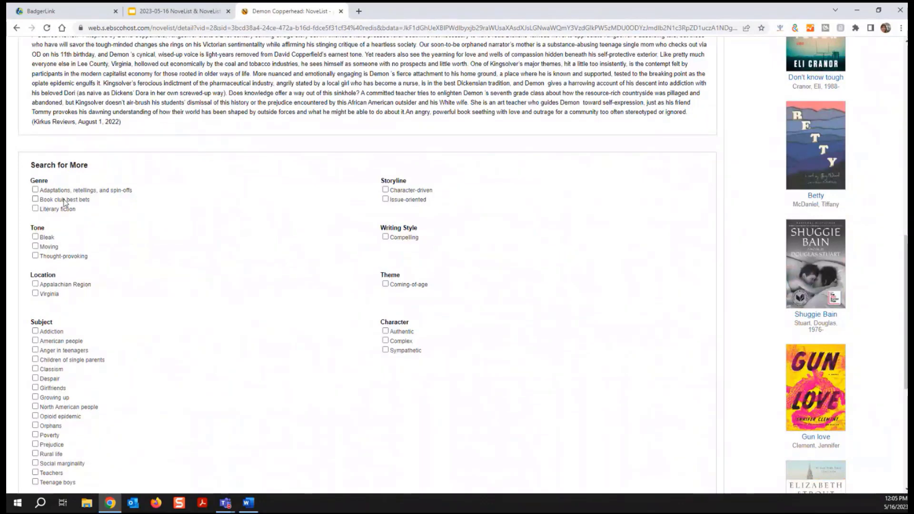
left_click(394, 291)
left_click(57, 301)
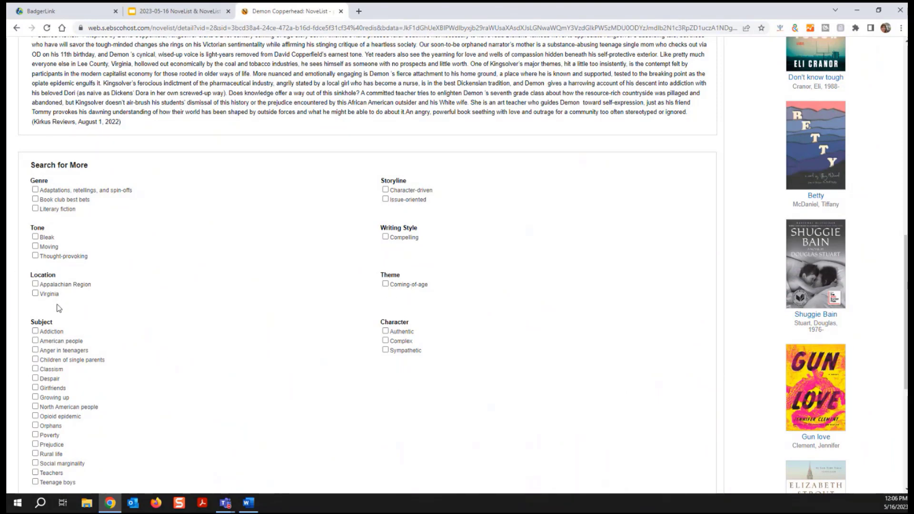
scroll(56, 303, "up", 3)
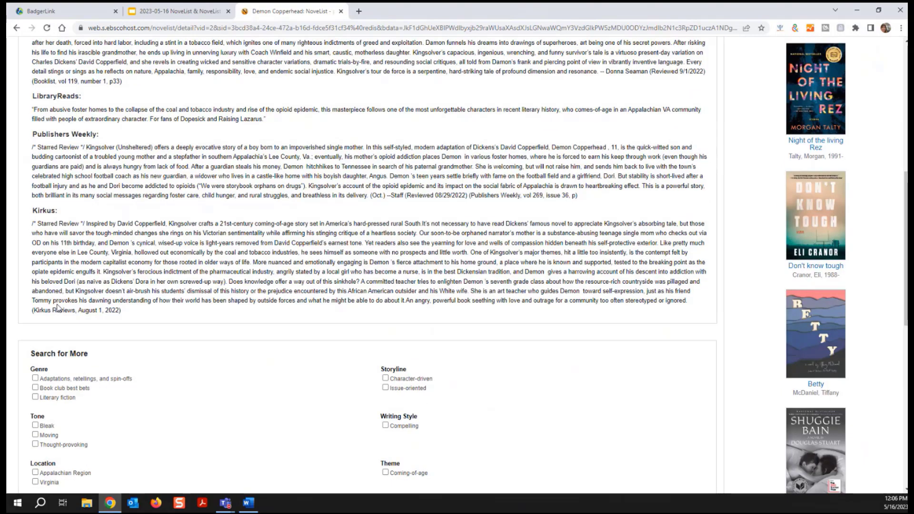
scroll(56, 307, "up", 6)
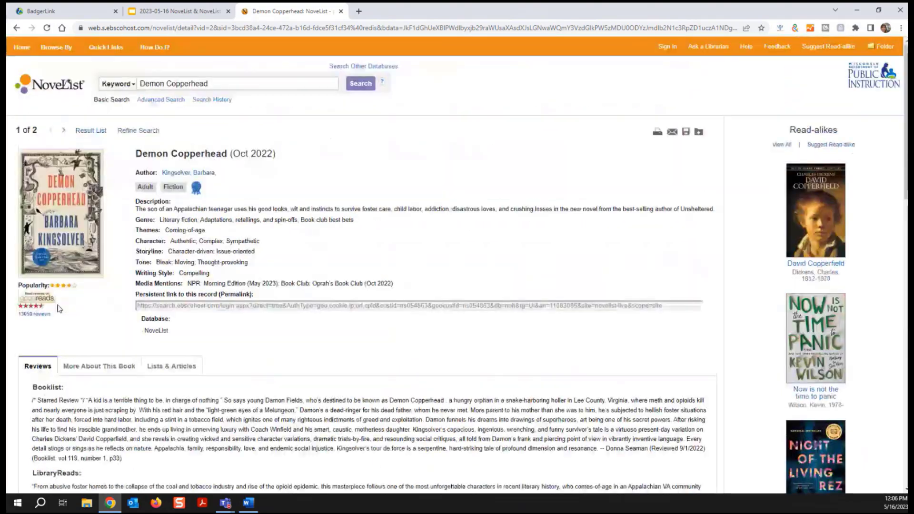
Step: Return to the home page and run a keyword search for "sister's boyfriend pool car accident"
left_click(48, 47)
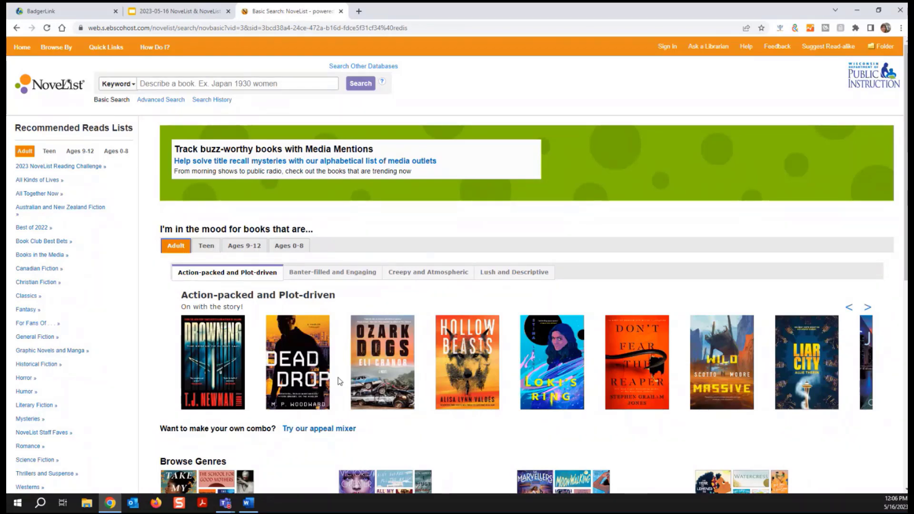
left_click(155, 84)
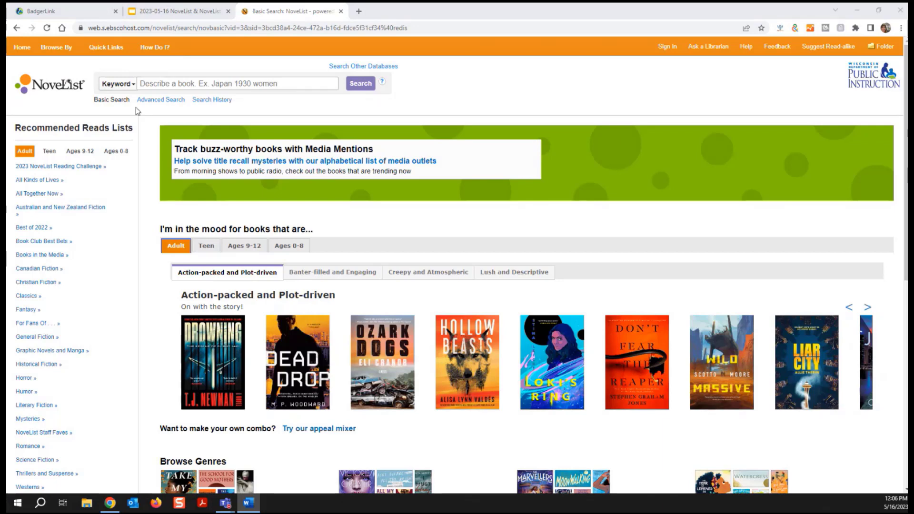
left_click(148, 84)
type("sister's boyfriend pool car accident")
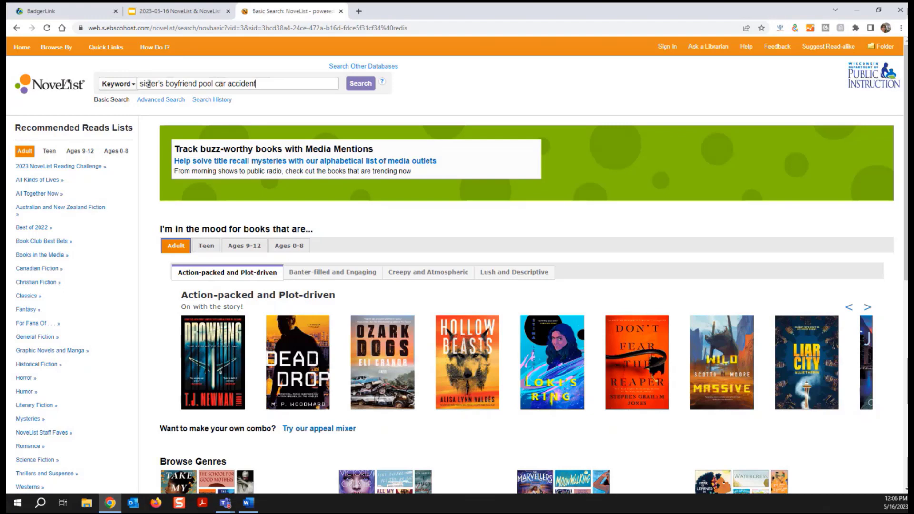
left_click(358, 85)
left_click(358, 88)
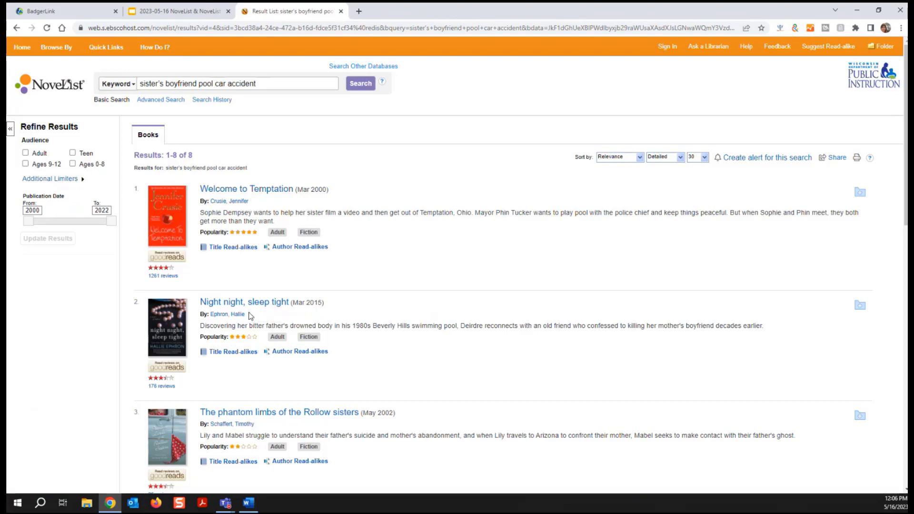
Step: Look through the search results for a matching title, including "Notes on your sudden disappearance"
scroll(249, 315, "down", 2)
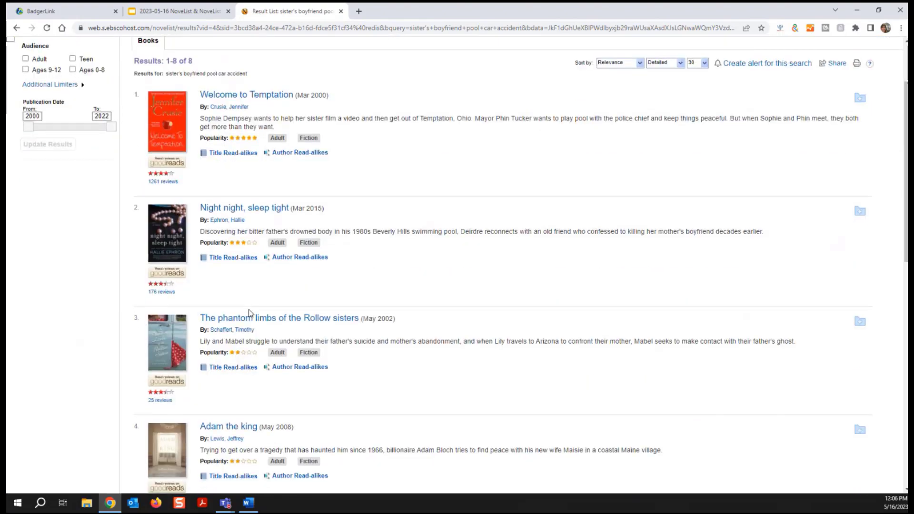
scroll(250, 315, "down", 4)
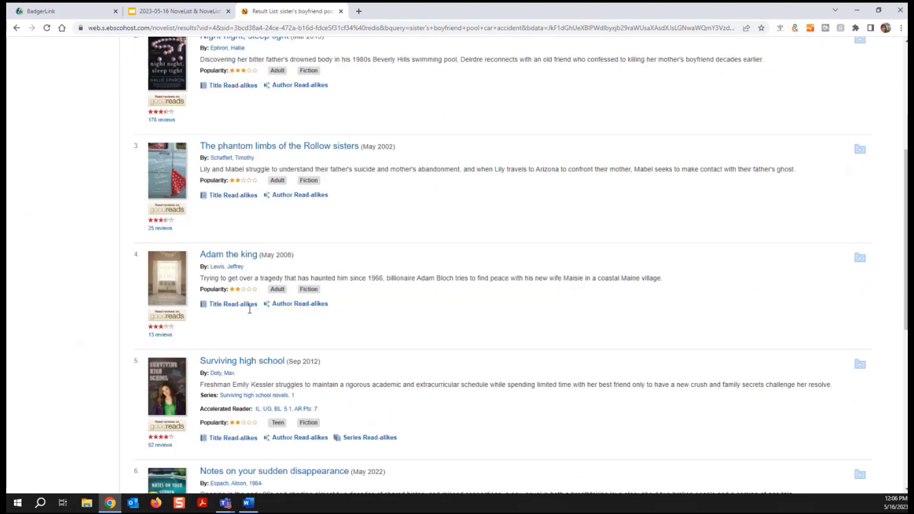
scroll(250, 309, "down", 6)
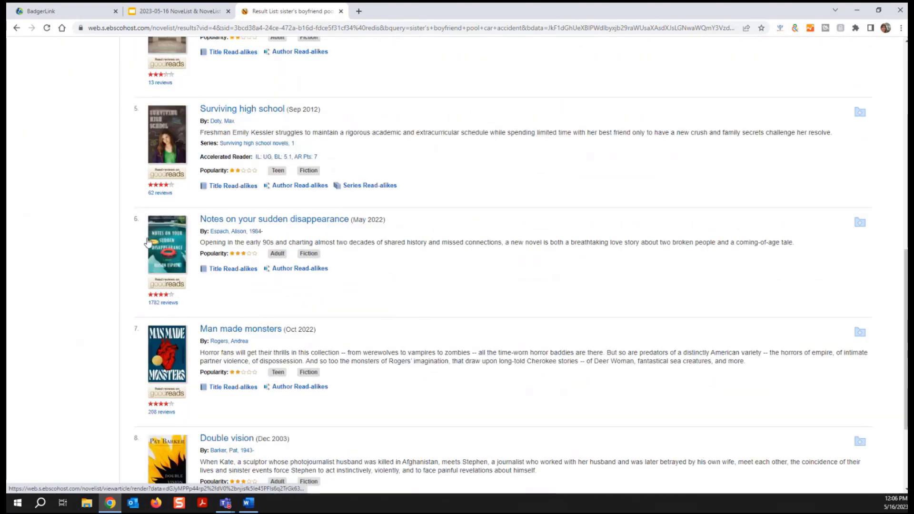
left_click(273, 233)
scroll(264, 284, "up", 1)
scroll(265, 288, "up", 10)
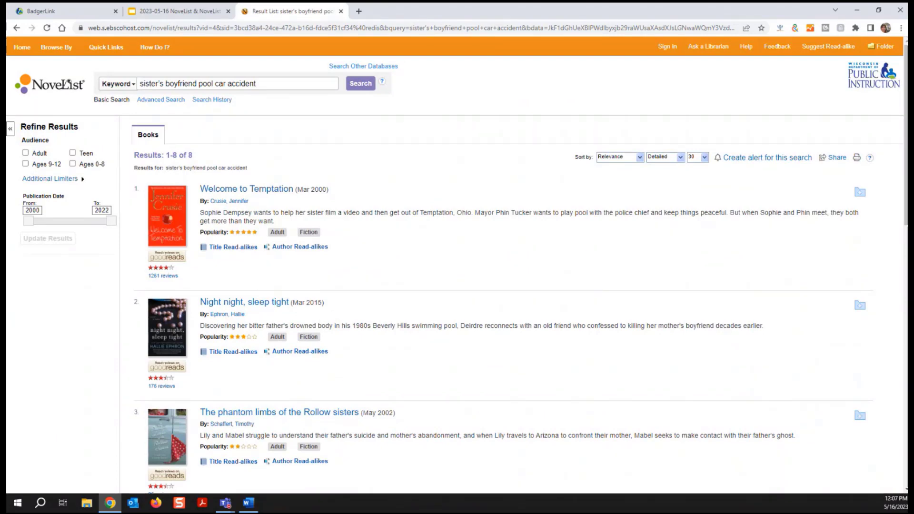
Step: Return to the home page and look over its mood-based suggestions, appeal mixer link and Browse Genres section
mouse_move(56, 47)
left_click(46, 82)
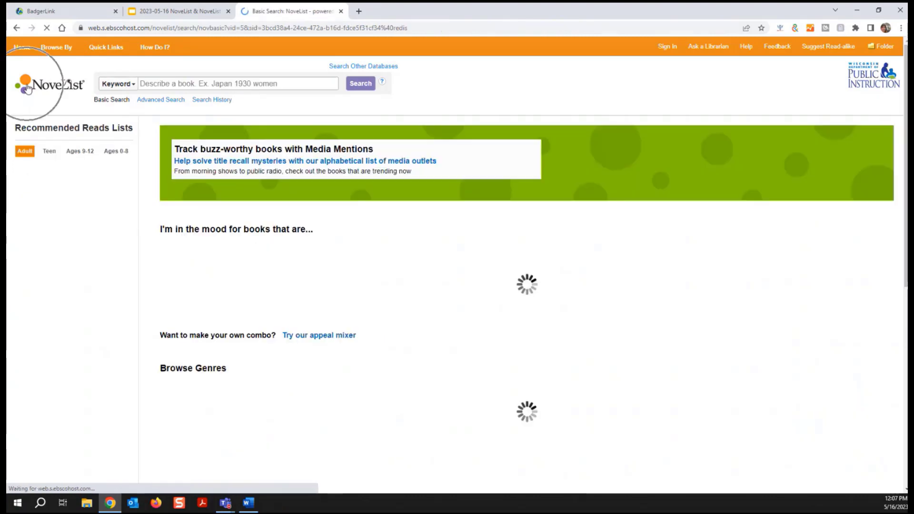
left_click(65, 94)
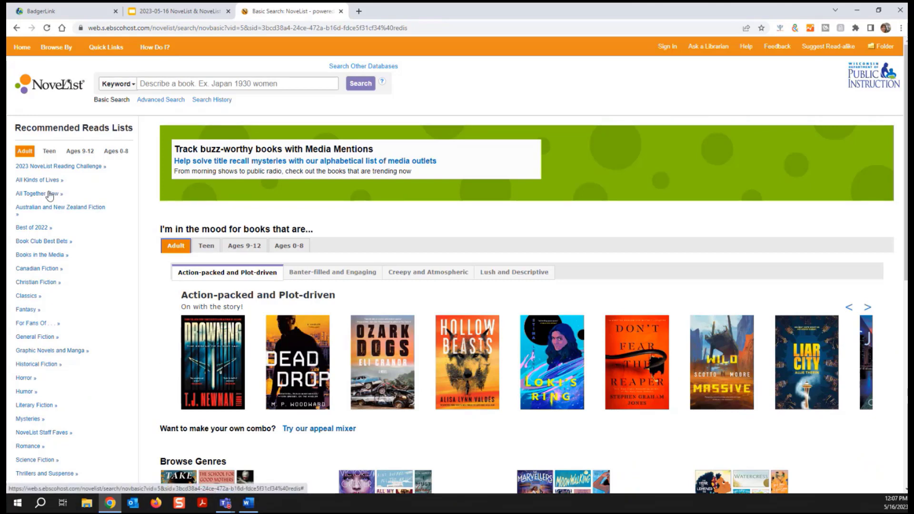
scroll(344, 334, "down", 2)
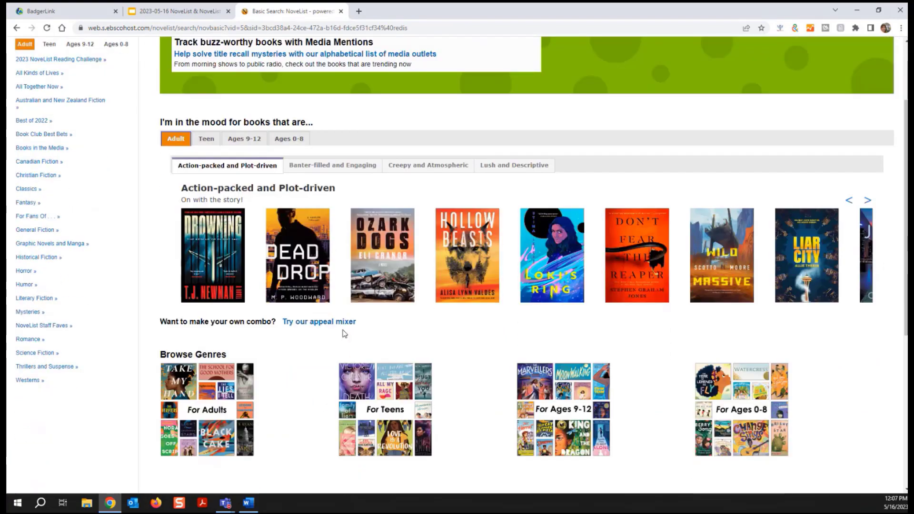
scroll(343, 333, "down", 1)
scroll(344, 333, "up", 3)
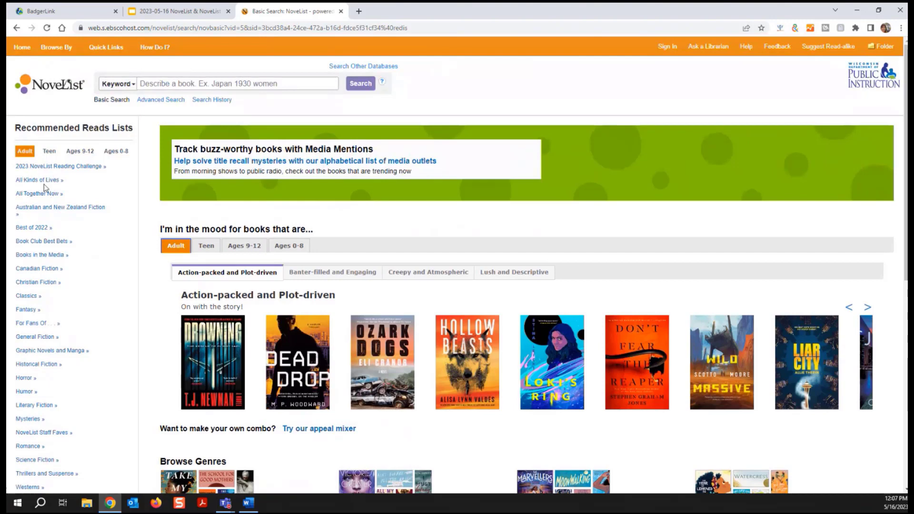
Step: View the Recommended Reads Lists for the Teen, Ages 9-12 and Ages 0-8 audiences in turn
left_click(52, 154)
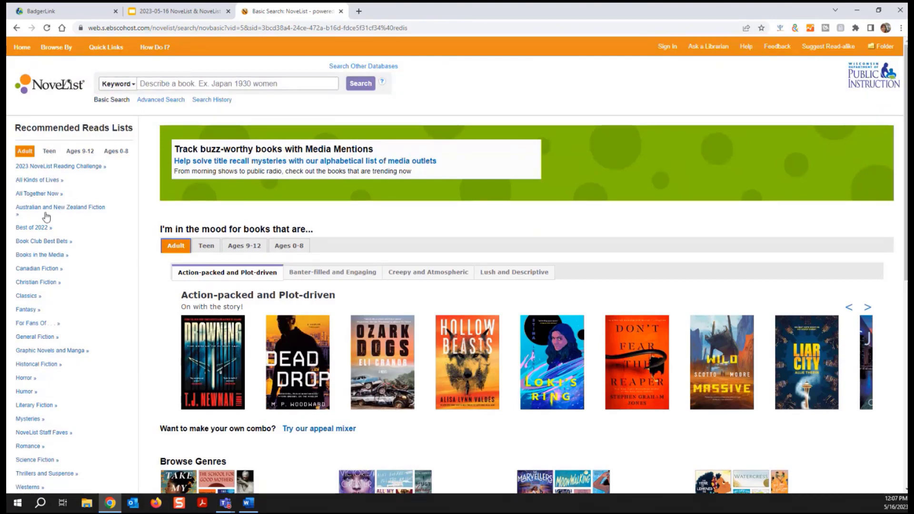
left_click(31, 155)
left_click(51, 154)
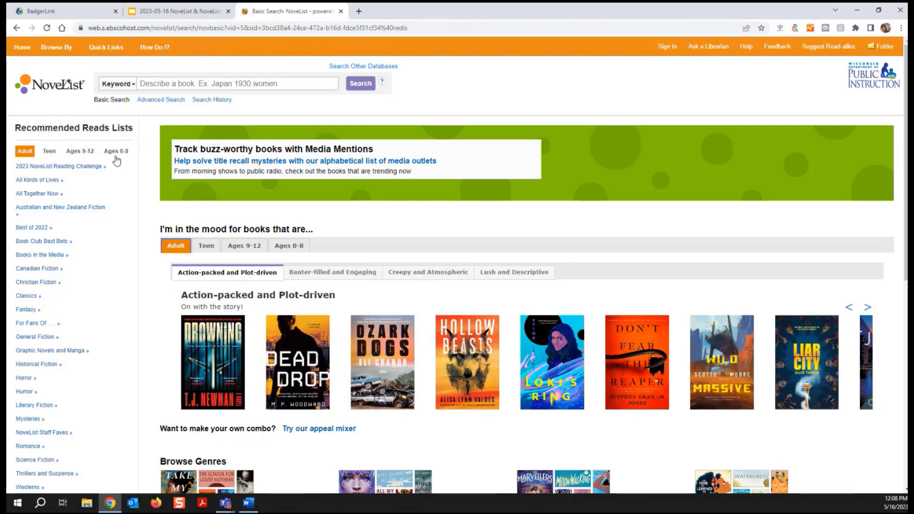
left_click(81, 153)
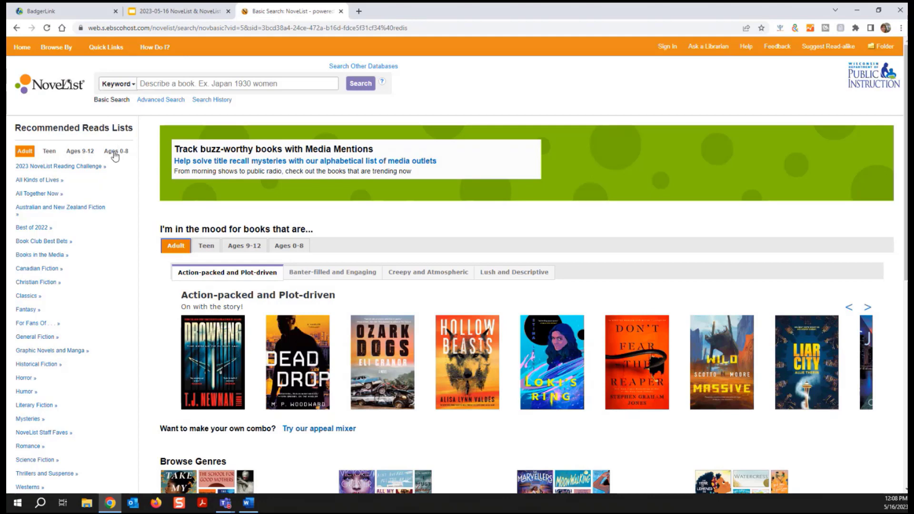
left_click(52, 151)
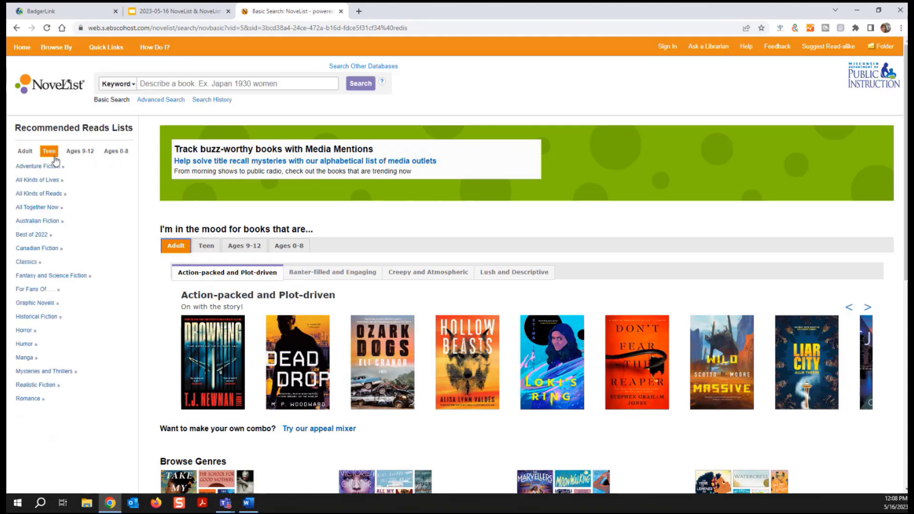
left_click(84, 153)
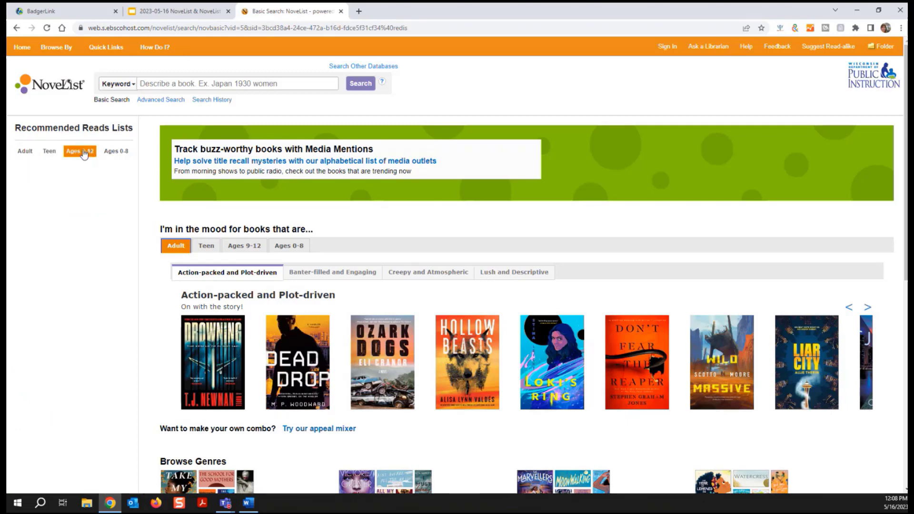
left_click(115, 153)
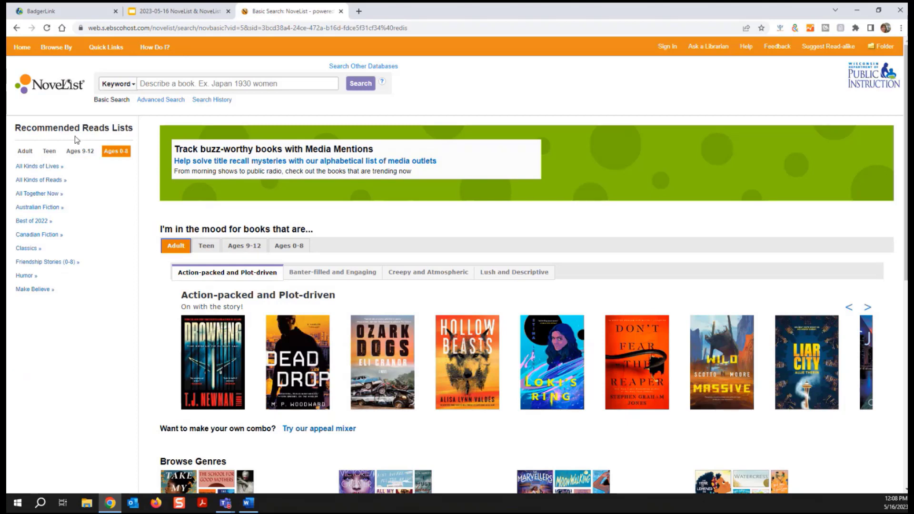
Step: Display the All Kinds of Lives sublists for Ages 0-8 and for Teen readers
left_click(41, 168)
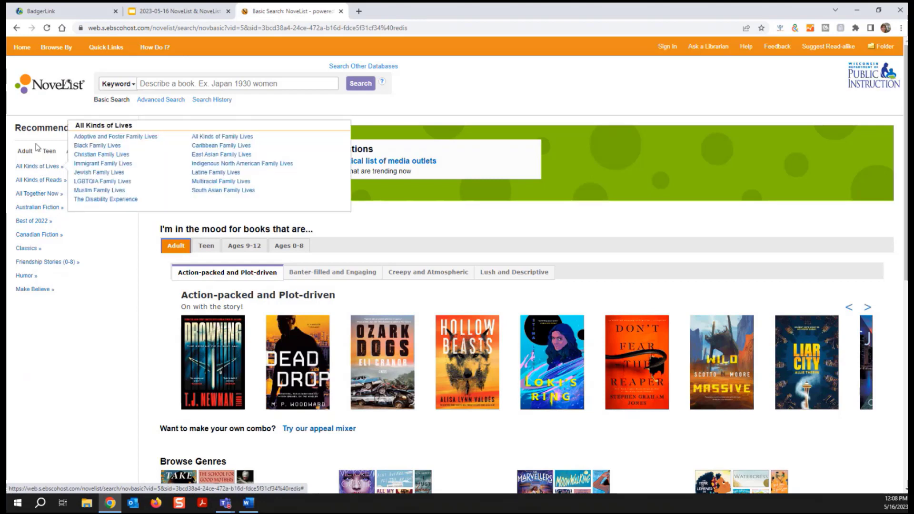
left_click(47, 152)
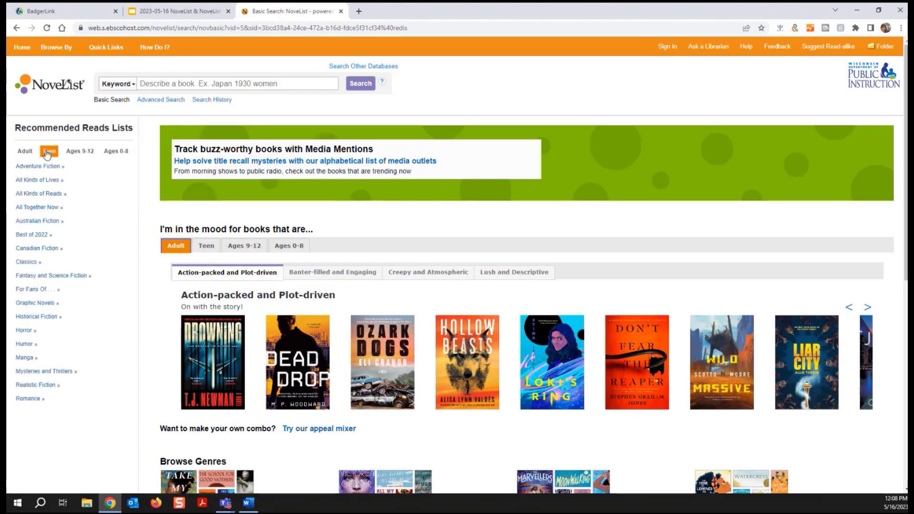
left_click(46, 180)
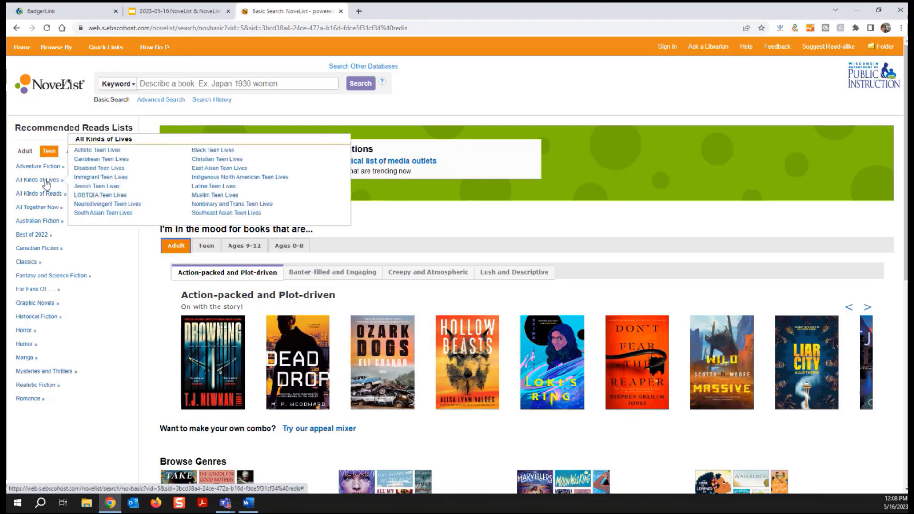
Step: View the Recommended Reads Lists for the Adult, Teen, Ages 9-12 and Ages 0-8 audiences in turn
left_click(25, 152)
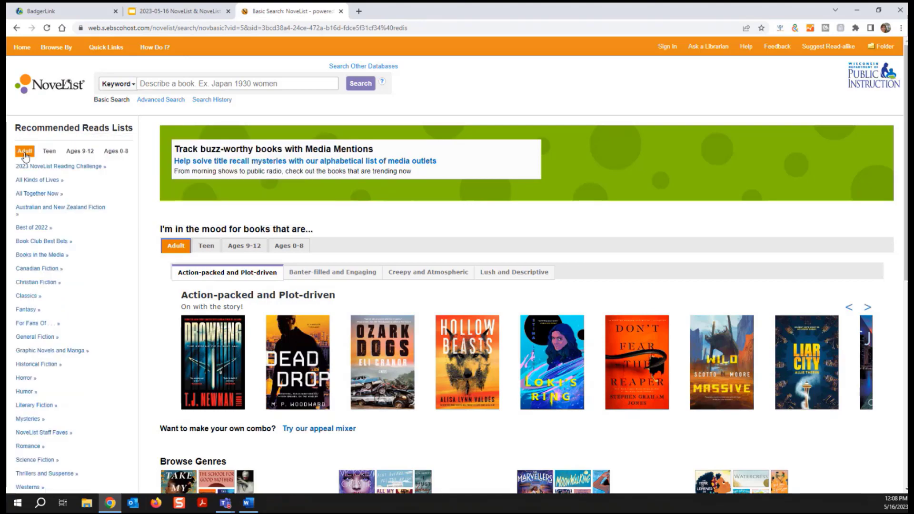
scroll(45, 368, "down", 1)
scroll(45, 369, "down", 2)
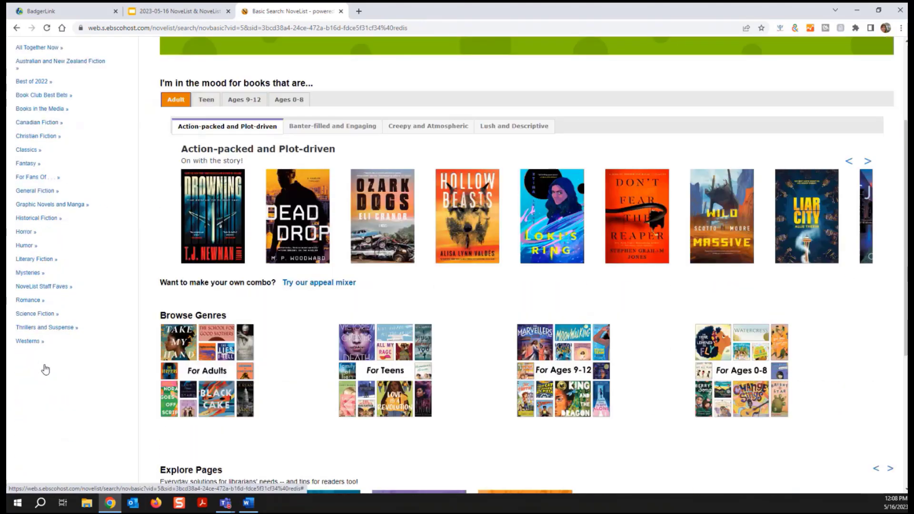
scroll(45, 367, "up", 3)
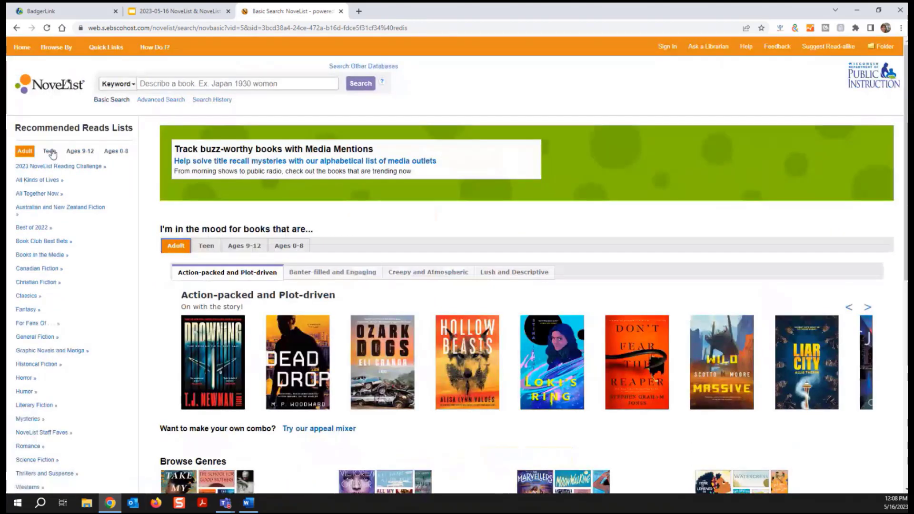
left_click(50, 151)
left_click(75, 156)
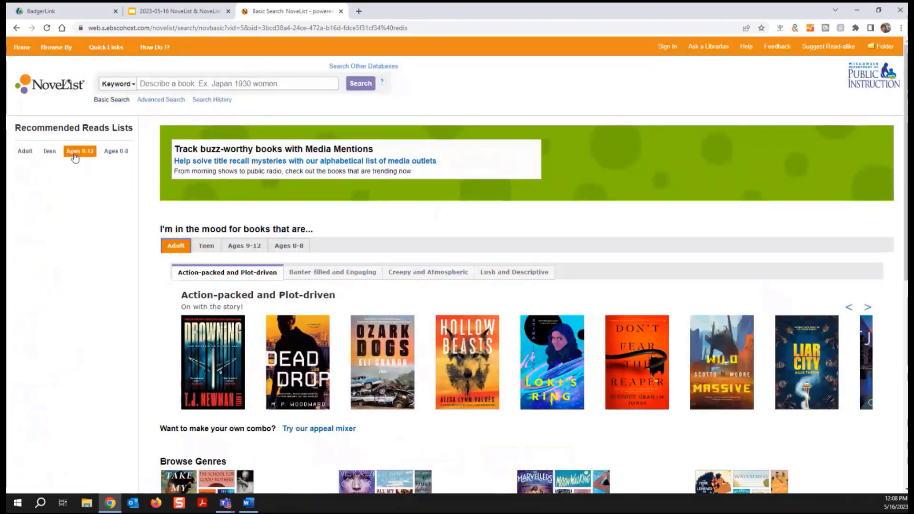
left_click(113, 152)
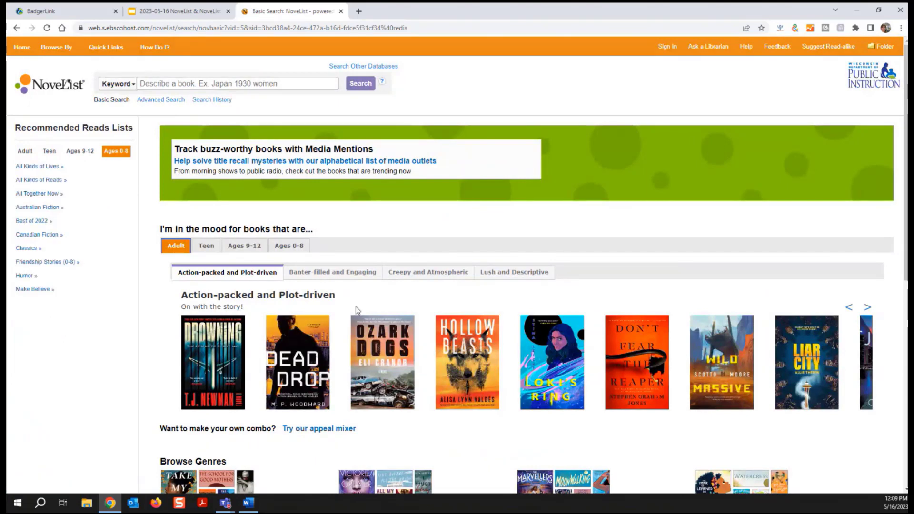
Step: In the mood-based suggestions, view the Teen audience's Lyrical and Character-driven books
scroll(283, 294, "down", 1)
mouse_move(282, 294)
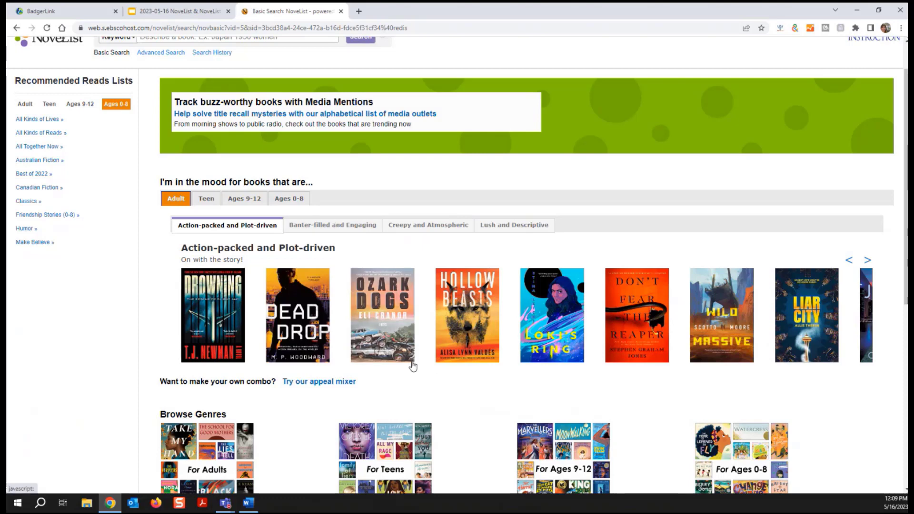
mouse_move(412, 366)
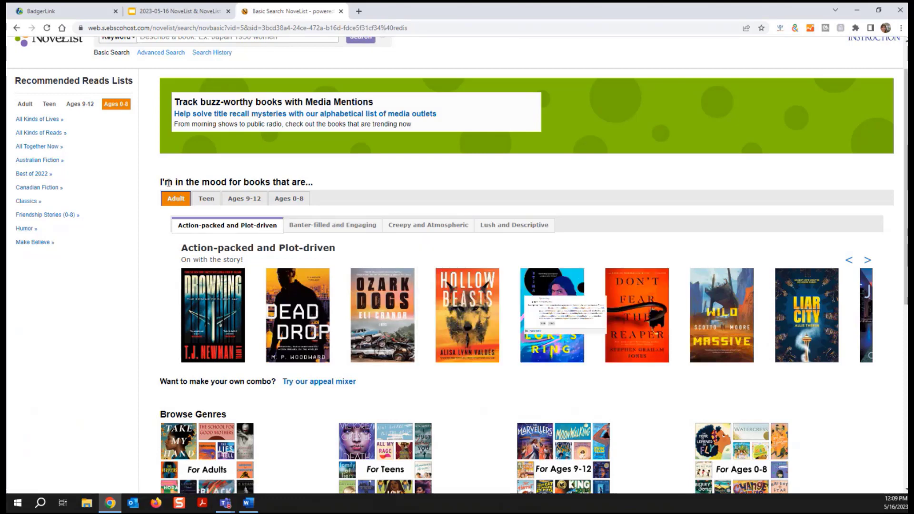
left_click(236, 183)
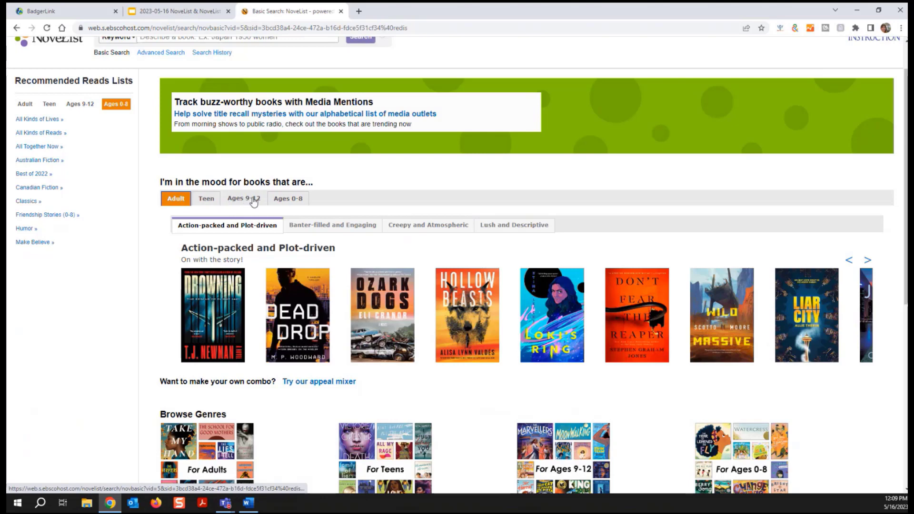
left_click(191, 203)
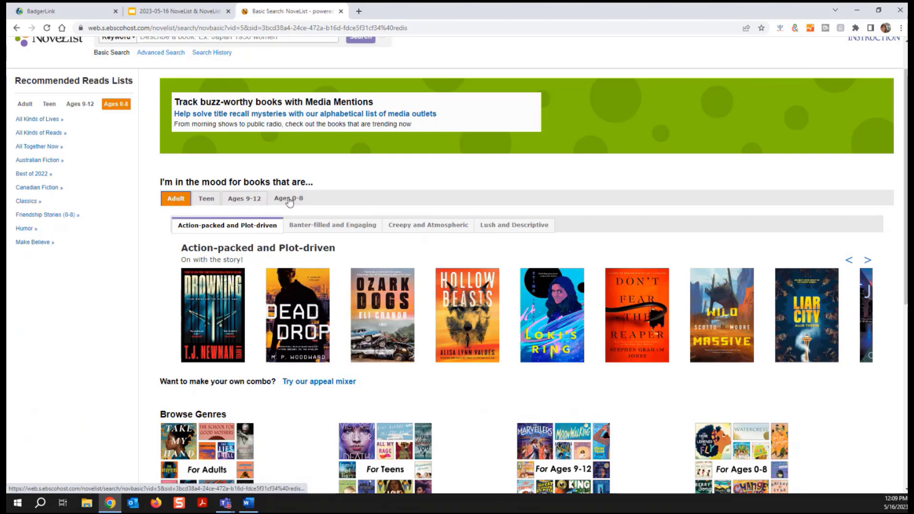
left_click(212, 200)
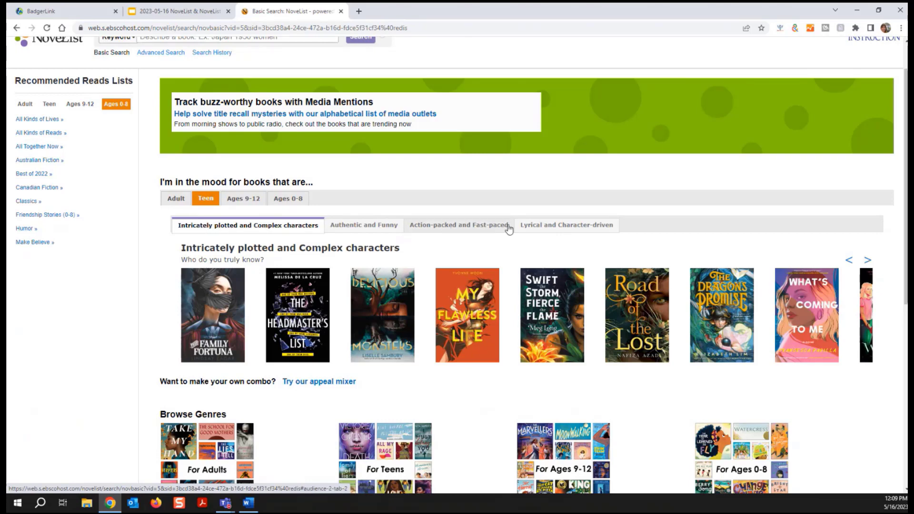
left_click(528, 229)
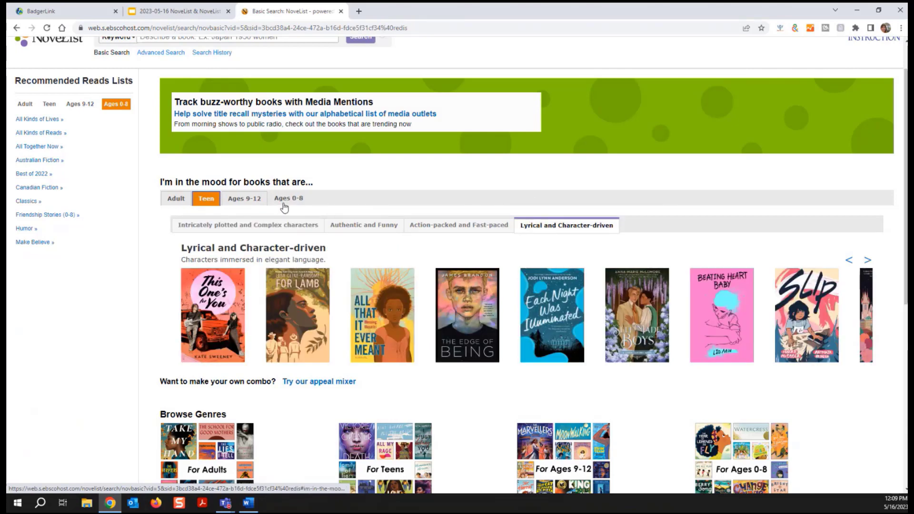
Step: View the mood-based Action-packed and Attention-grabbing books for Ages 9-12 and the Cartoony and Anthropomorphic books for Ages 0-8
left_click(253, 200)
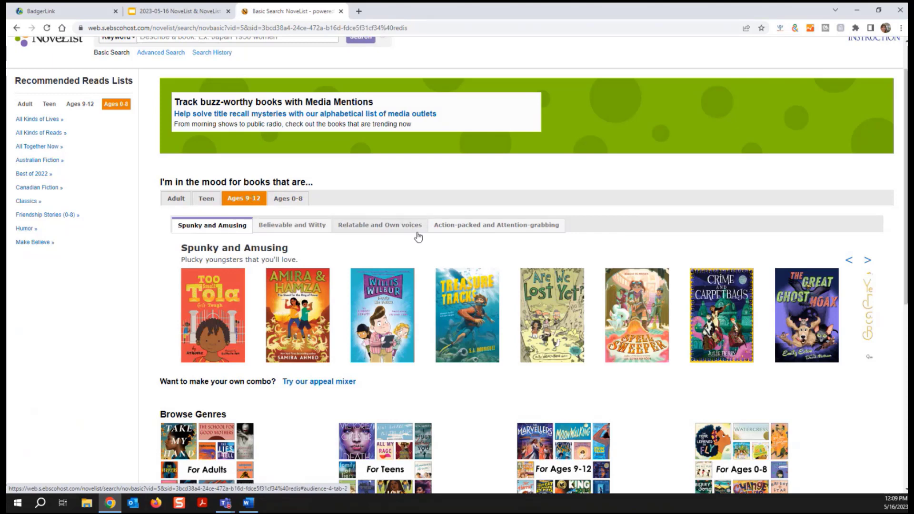
left_click(444, 233)
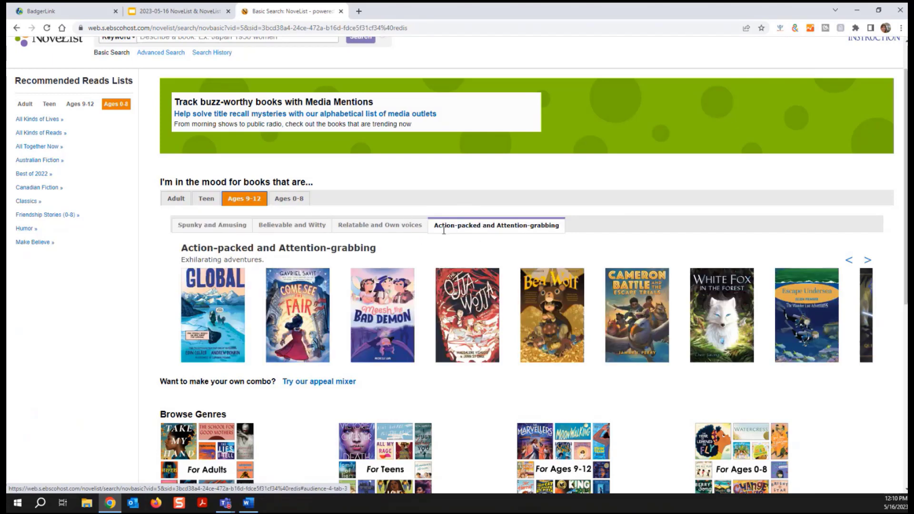
left_click(291, 204)
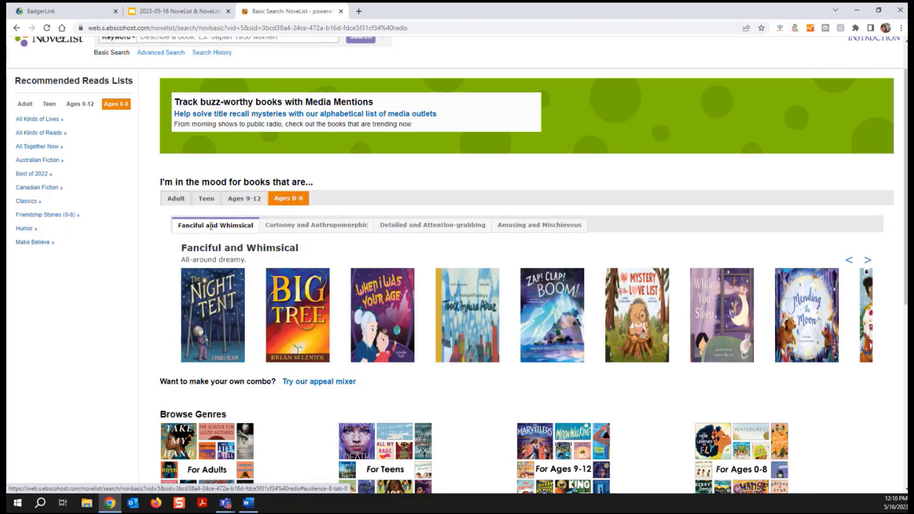
left_click(291, 228)
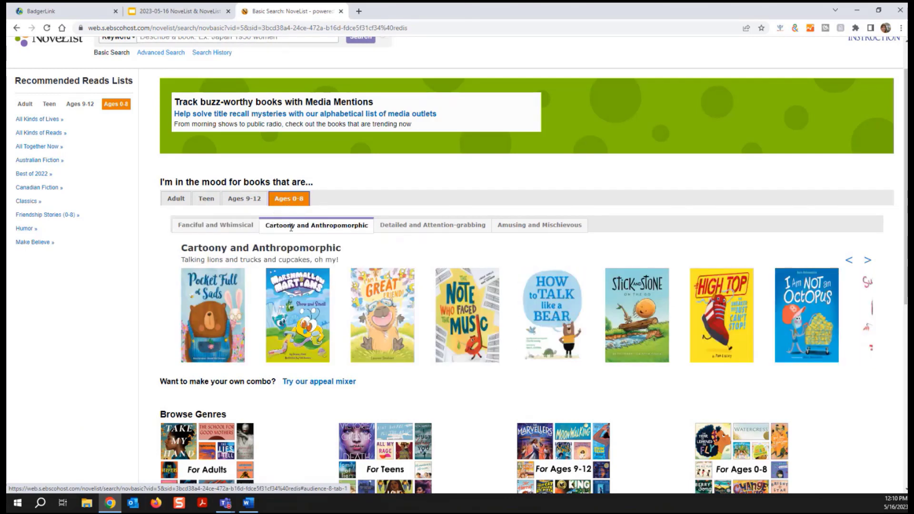
Step: Return the mood-based suggestions to the Adult audience and open the appeal mixer
left_click(177, 198)
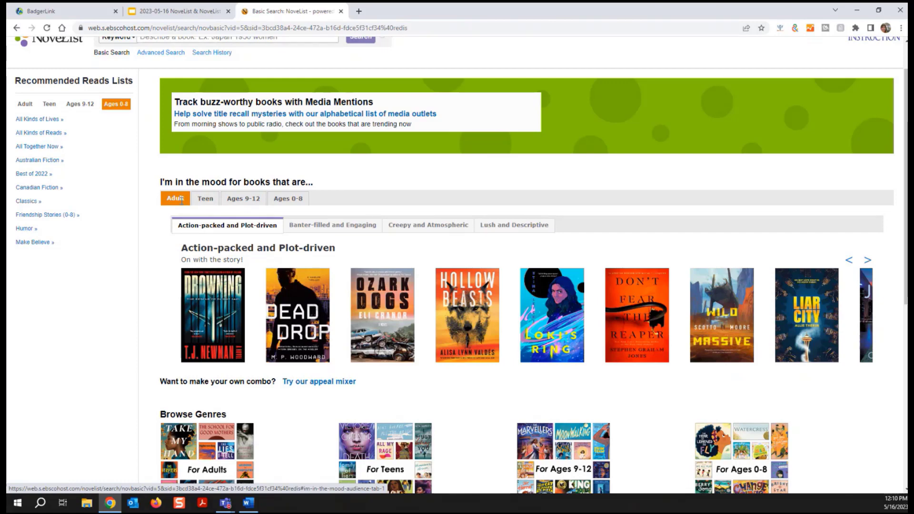
scroll(333, 344, "down", 1)
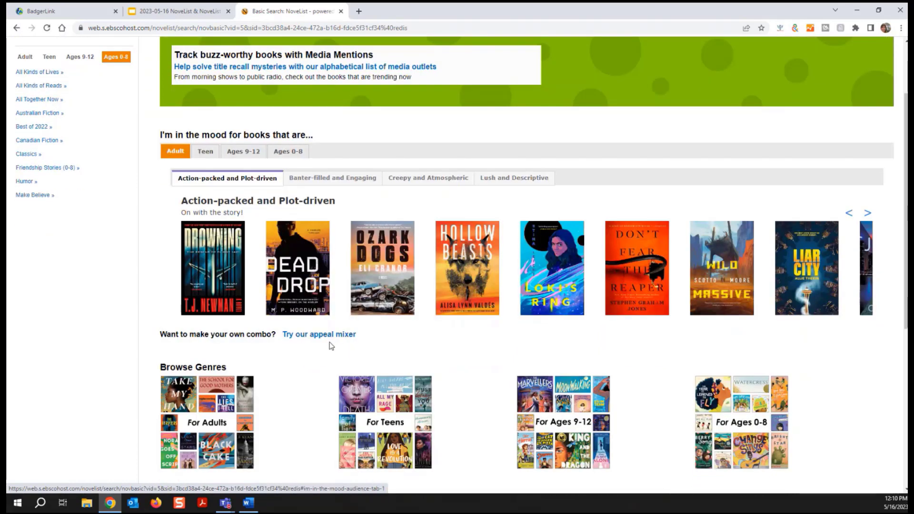
left_click(321, 339)
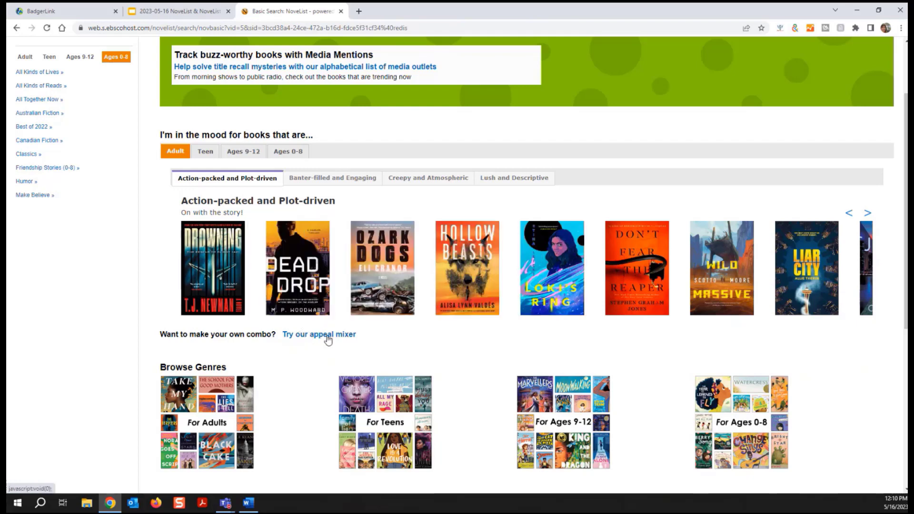
left_click(327, 337)
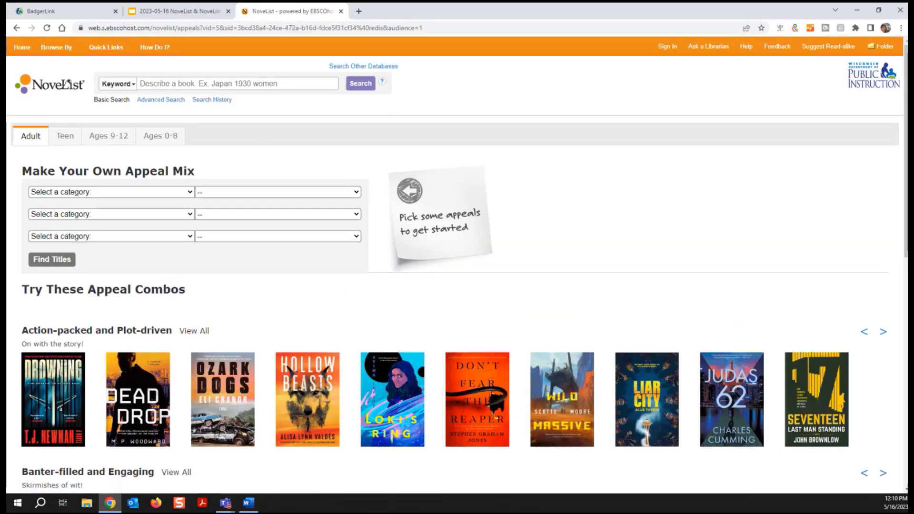
Step: Set the first appeal category to Character and look through its available appeal terms
left_click(88, 193)
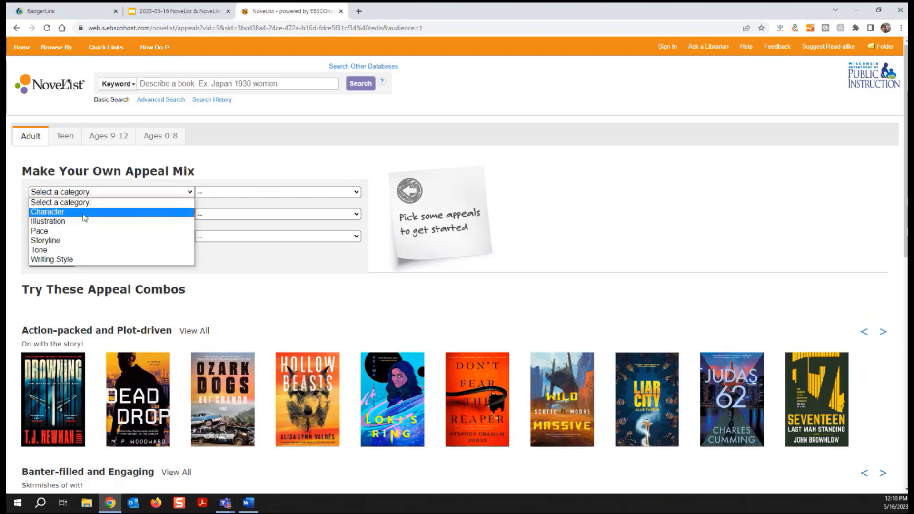
left_click(85, 212)
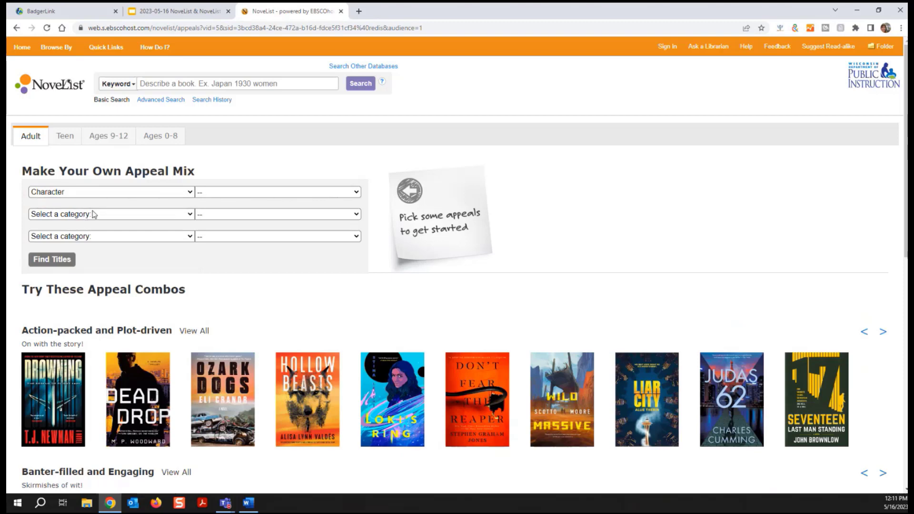
left_click(91, 216)
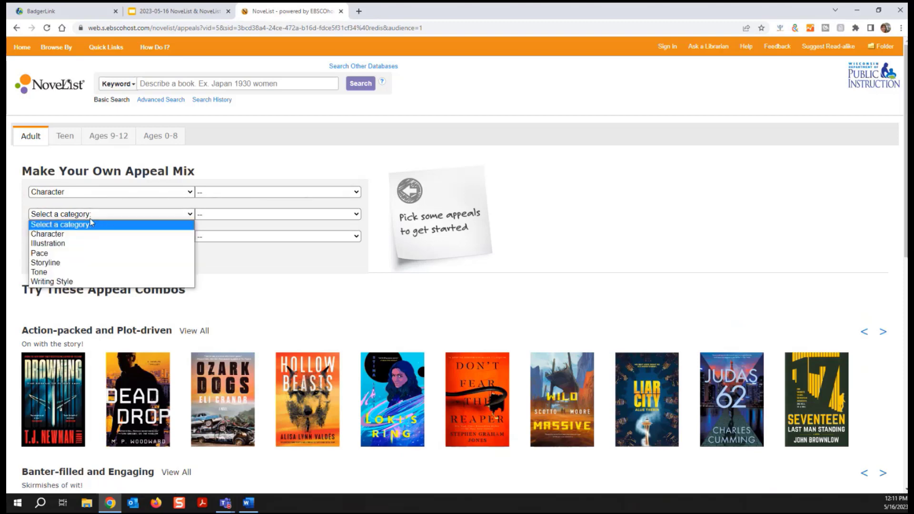
left_click(200, 194)
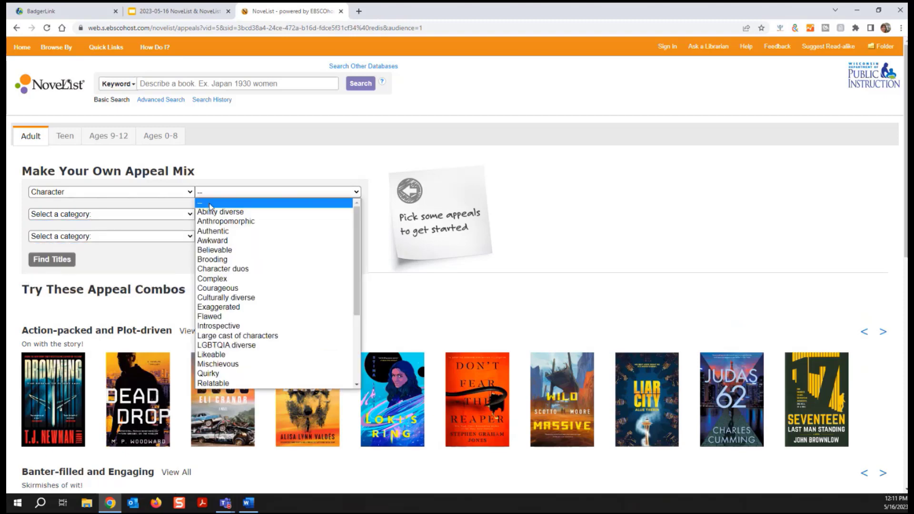
scroll(232, 298, "down", 4)
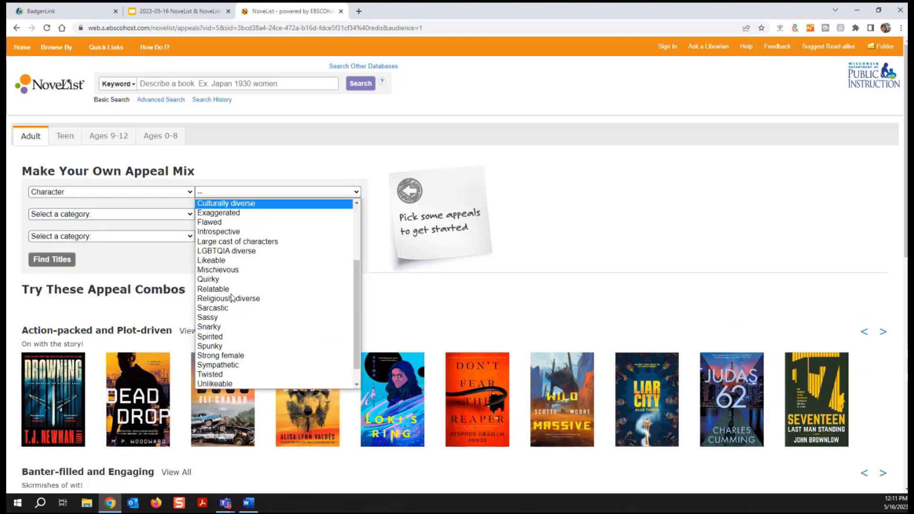
scroll(231, 297, "up", 4)
scroll(232, 298, "up", 1)
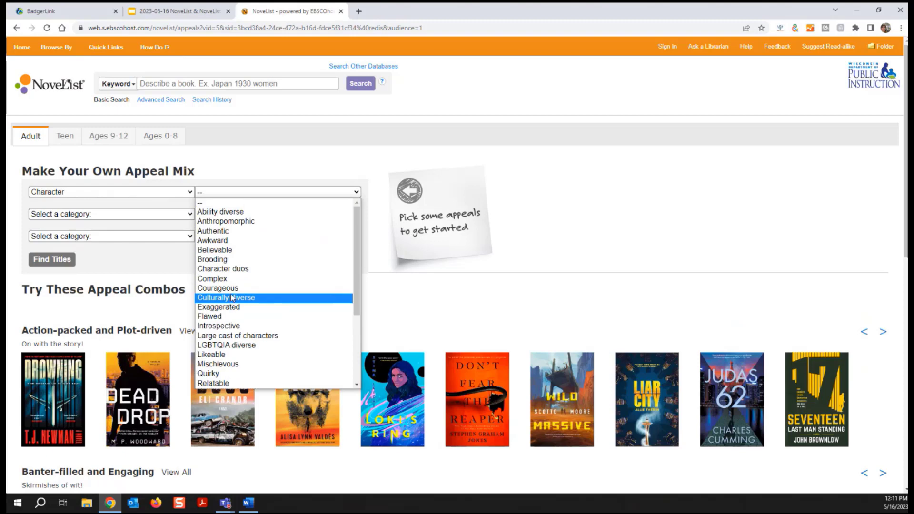
Step: Set the second appeal category to Tone and choose Atmospheric as its appeal term
left_click(104, 215)
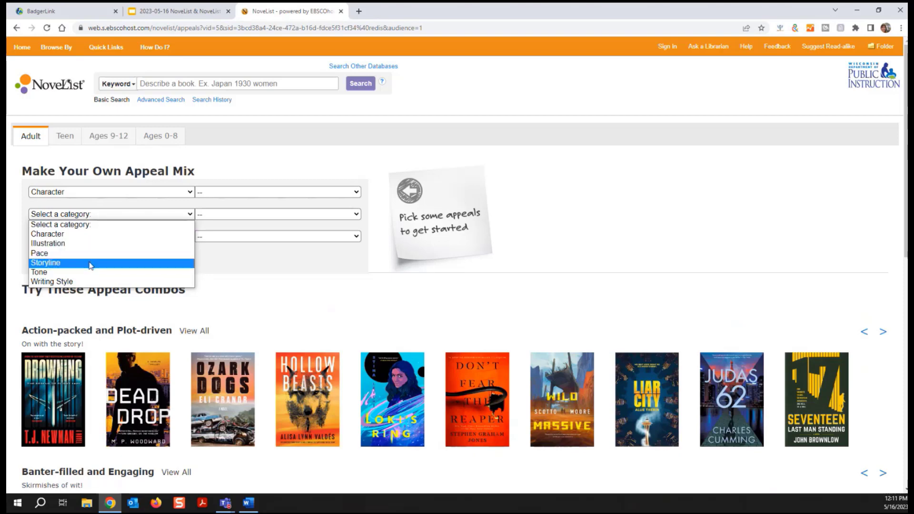
left_click(136, 272)
left_click(223, 215)
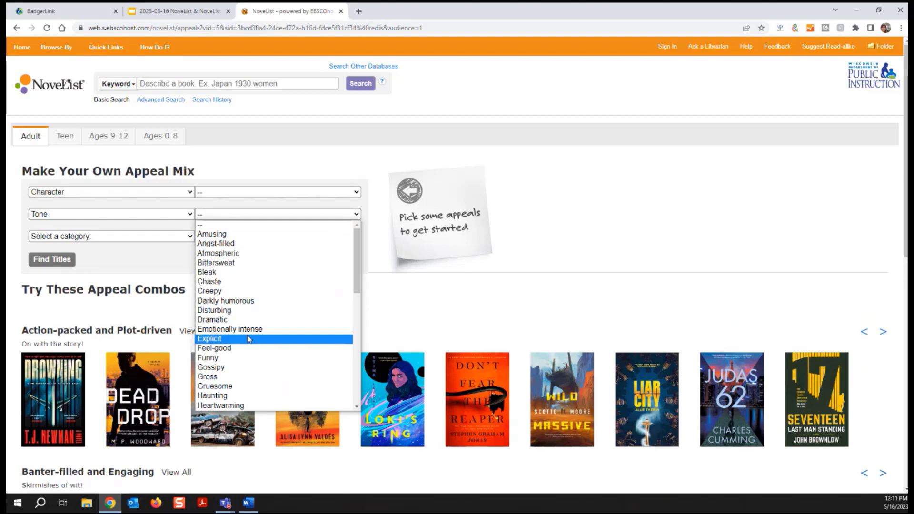
scroll(247, 339, "down", 10)
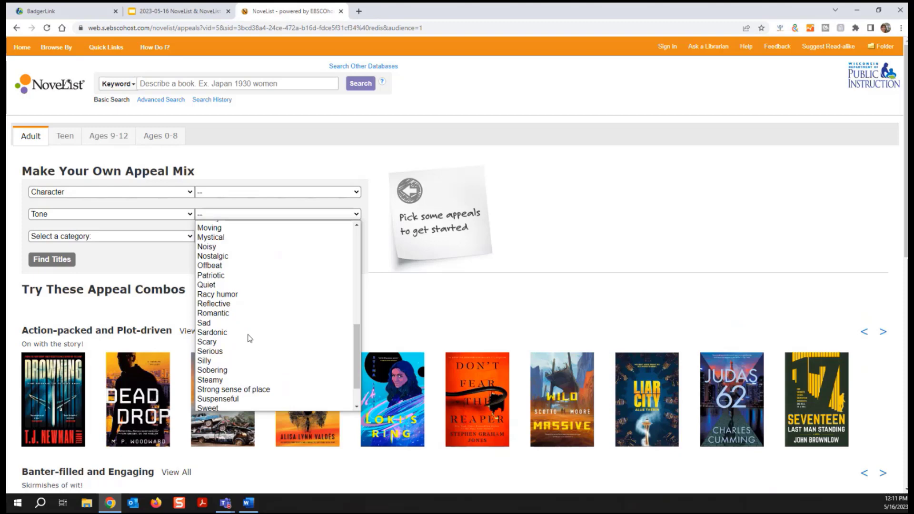
scroll(248, 339, "up", 10)
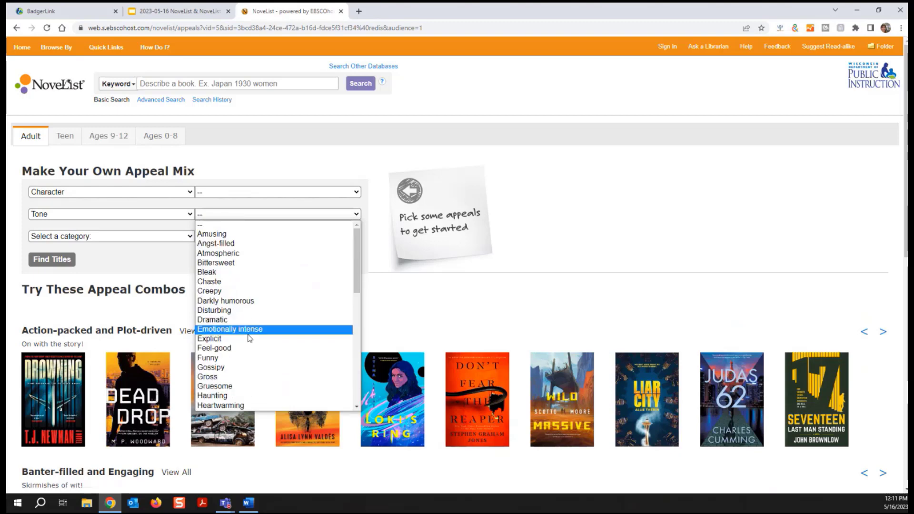
left_click(218, 252)
Step: Choose Authentic as the Character appeal and find adult titles matching the mix
left_click(197, 194)
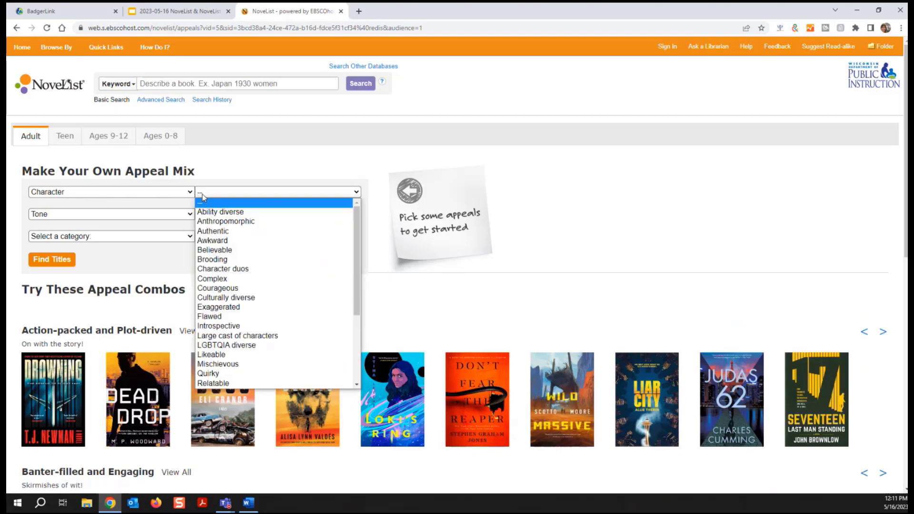
left_click(212, 238)
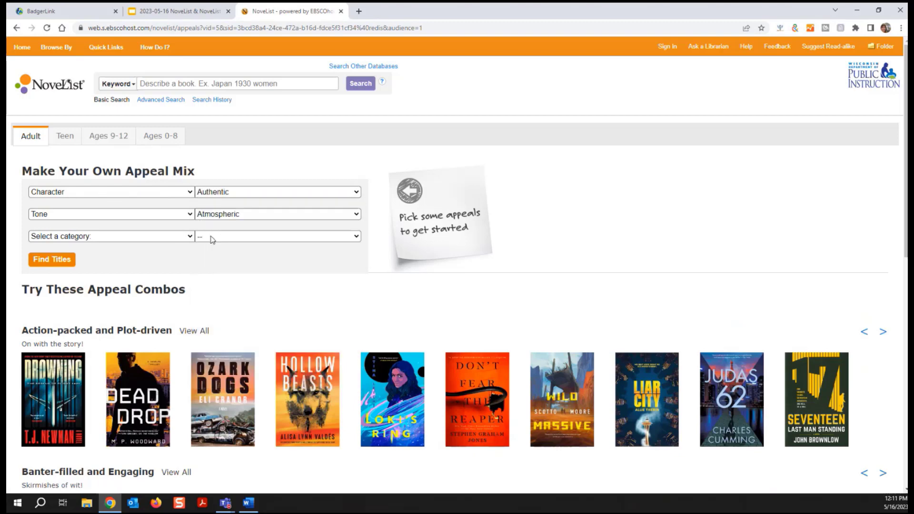
left_click(65, 262)
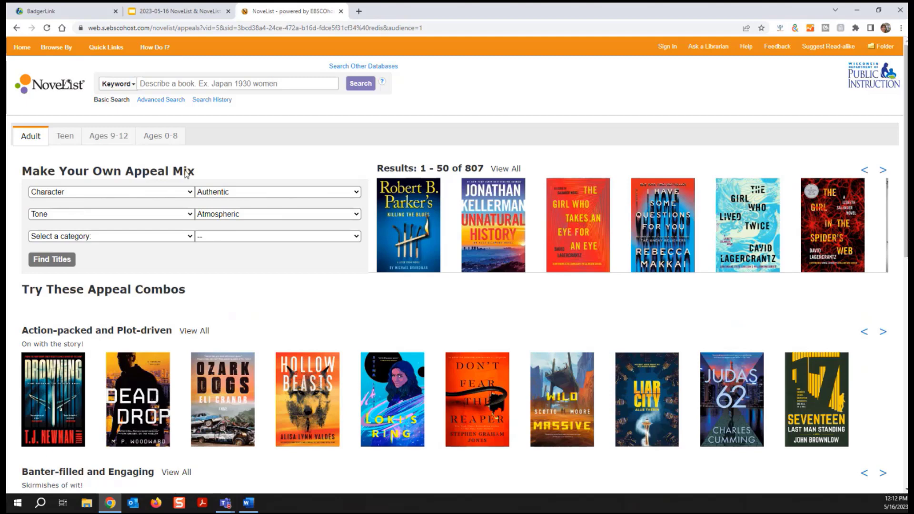
Step: Switch the appeal mixer to the Teen audience
left_click(64, 142)
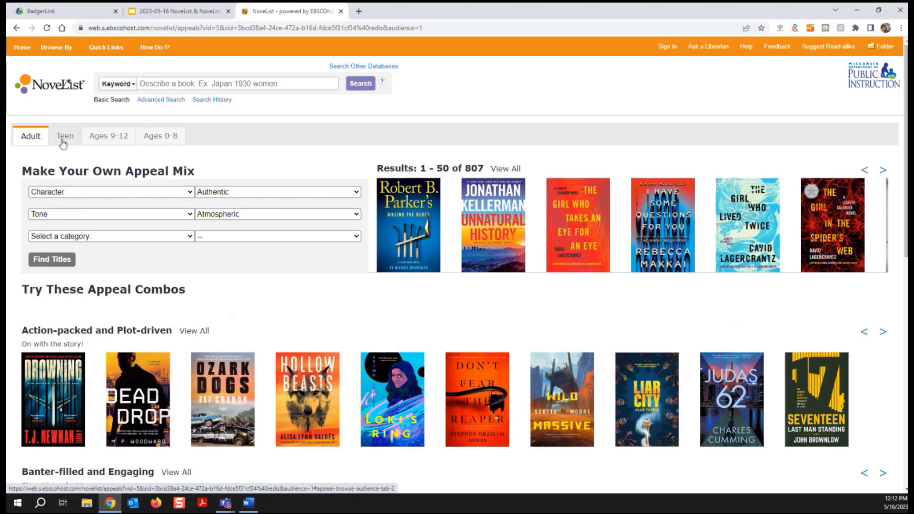
left_click(67, 143)
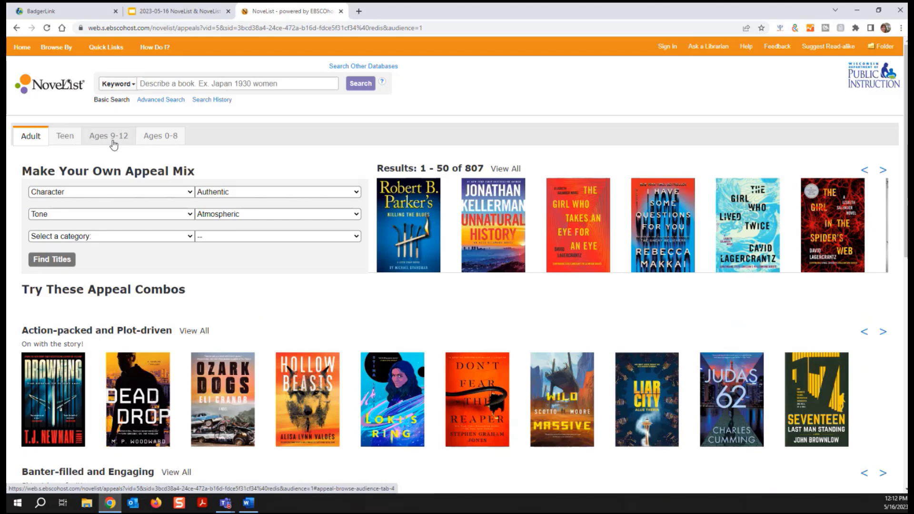
left_click(65, 137)
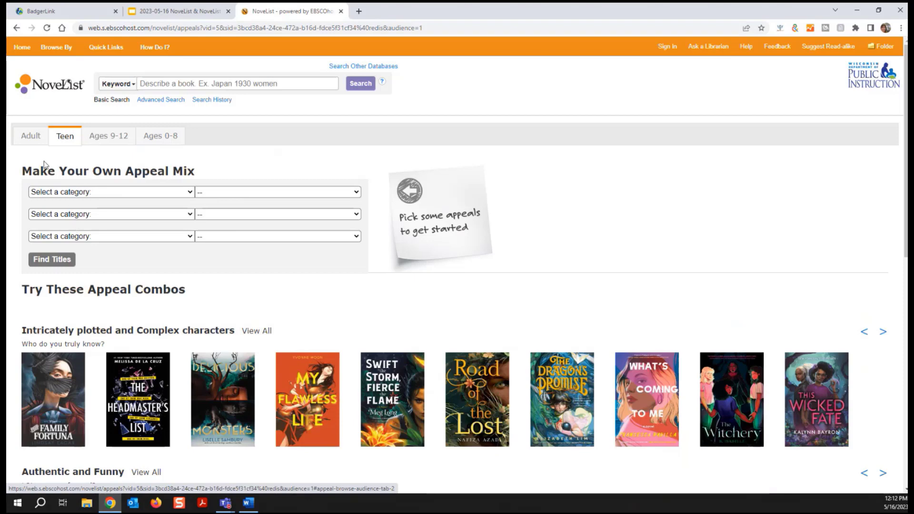
Step: Return to the NoveList home page and look over its Browse Genres and Explore Pages sections
left_click(42, 93)
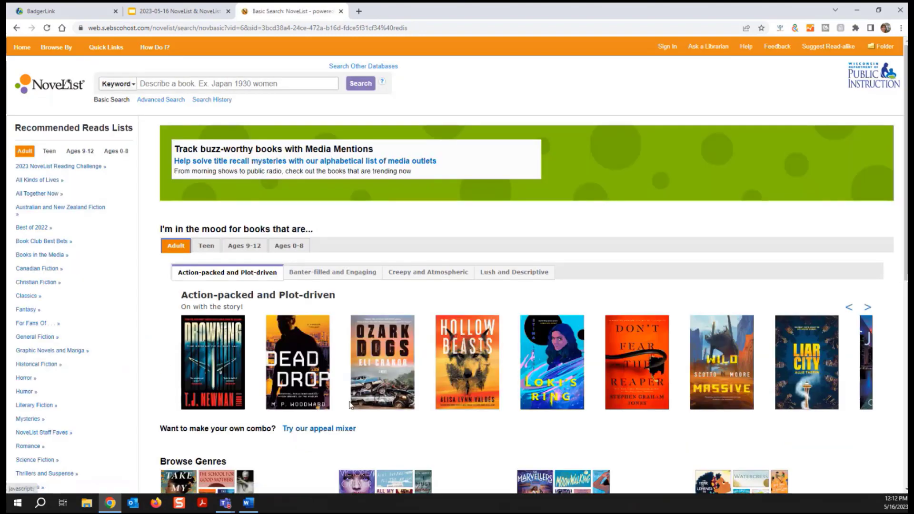
scroll(342, 402, "down", 2)
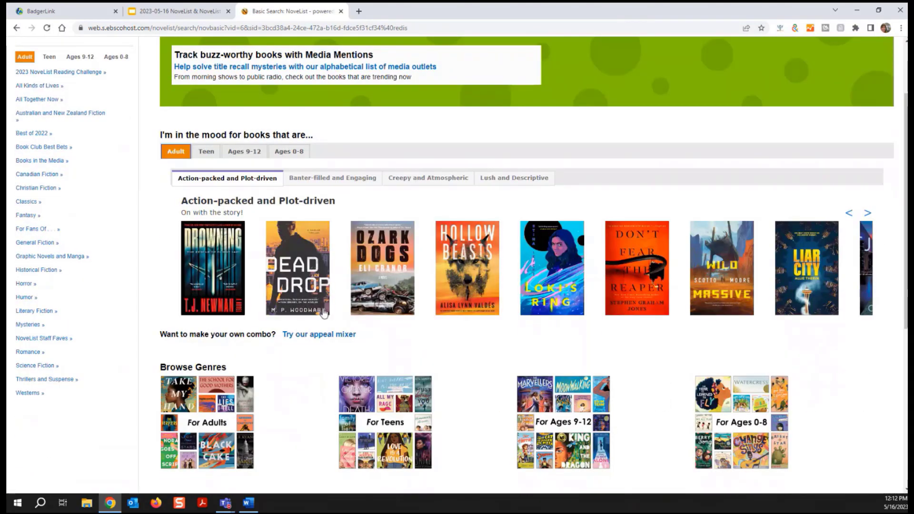
scroll(339, 318, "down", 2)
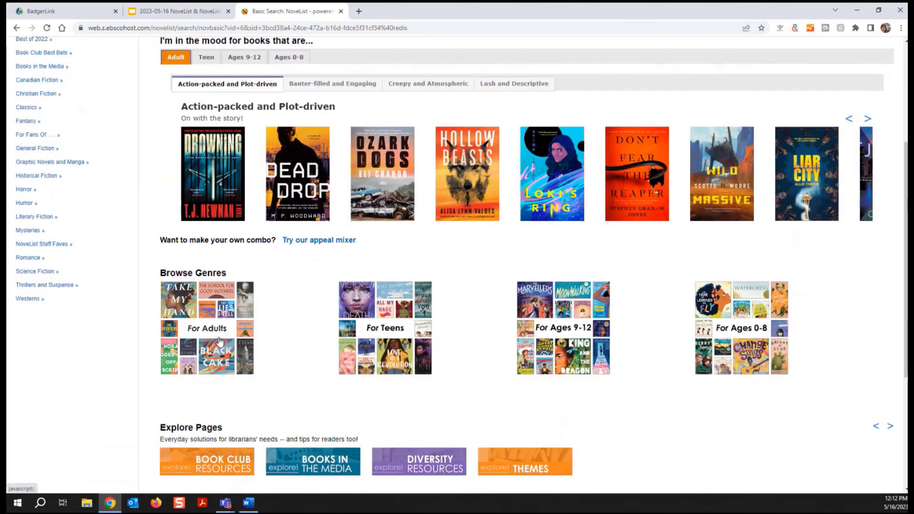
scroll(204, 294, "down", 1)
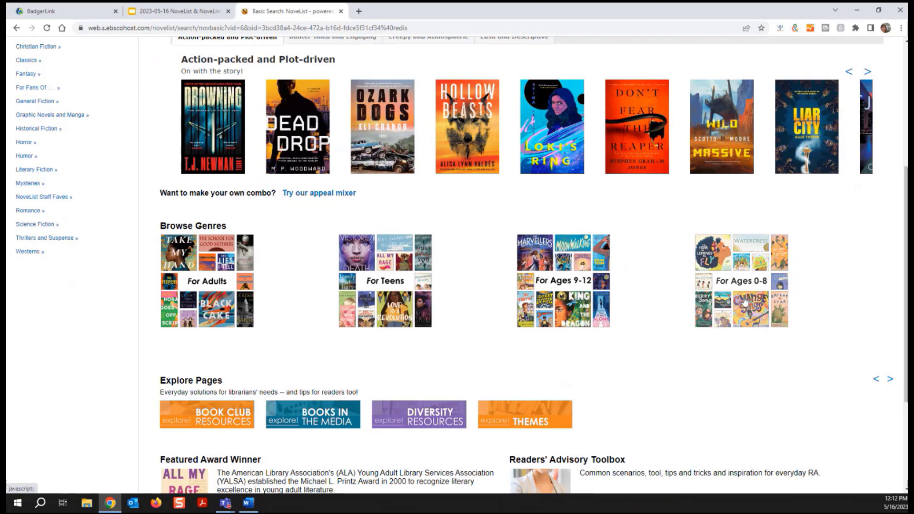
scroll(510, 347, "down", 1)
scroll(510, 351, "down", 3)
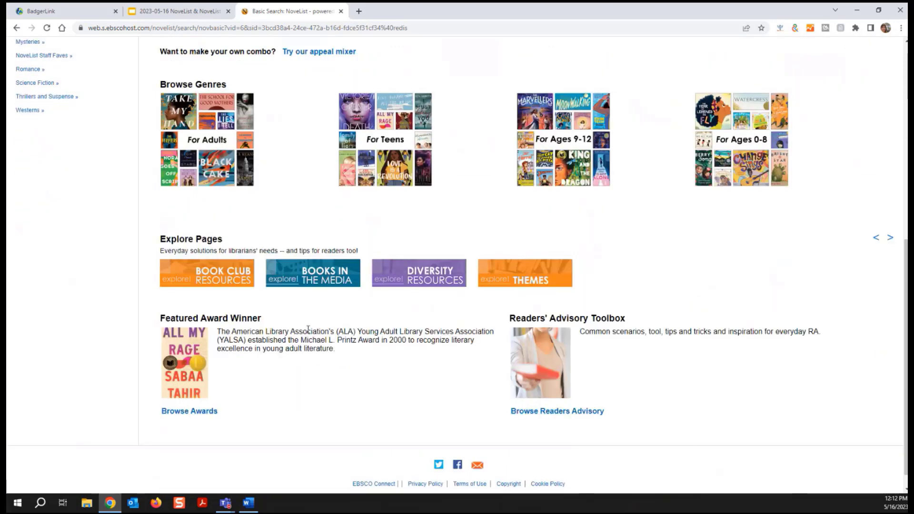
scroll(213, 269, "down", 1)
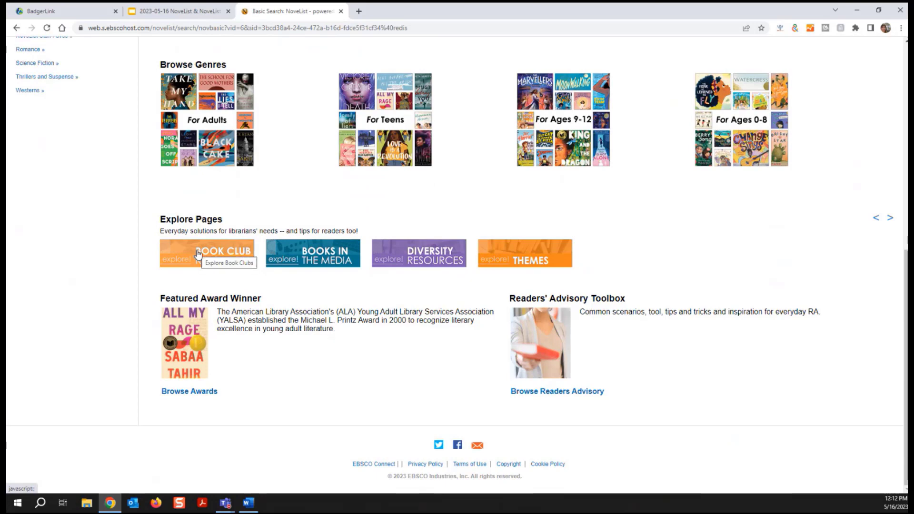
Step: Open the Explore Book Club Resources page and review its book club tips, best bets and celebrity book club picks
left_click(197, 254)
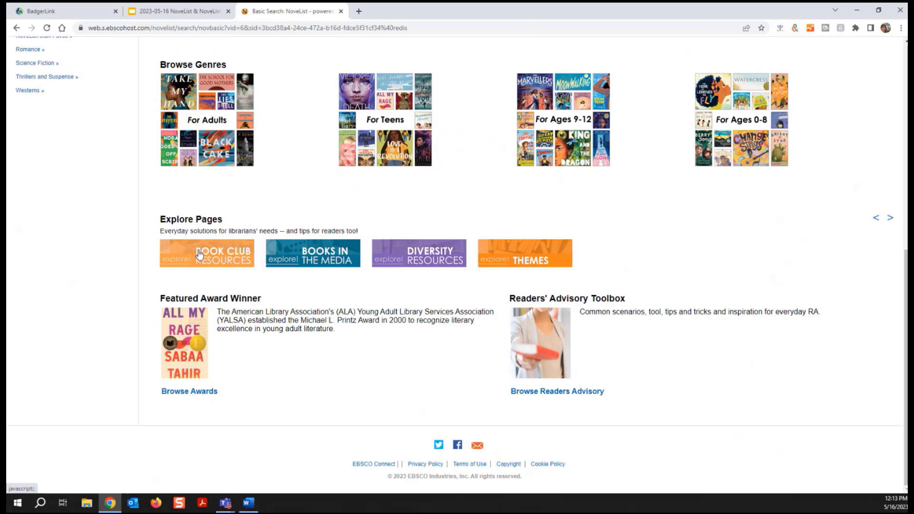
left_click(199, 255)
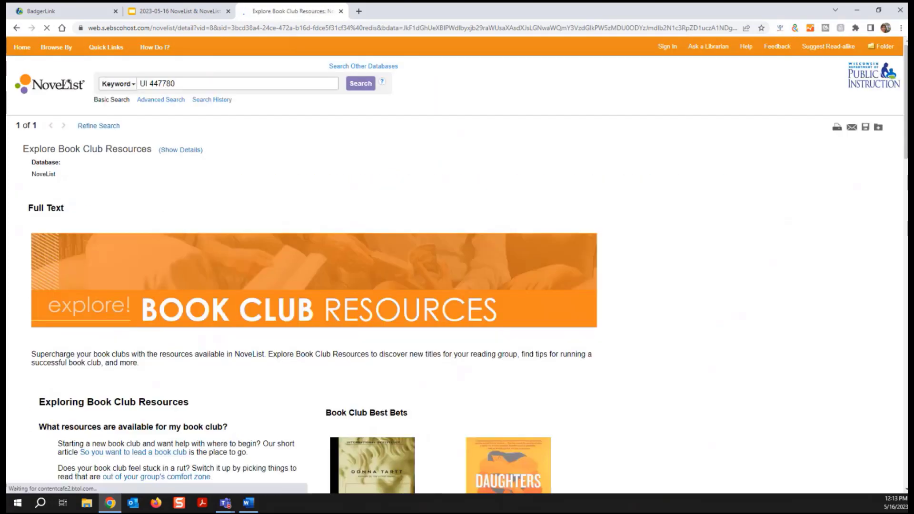
scroll(365, 356, "down", 7)
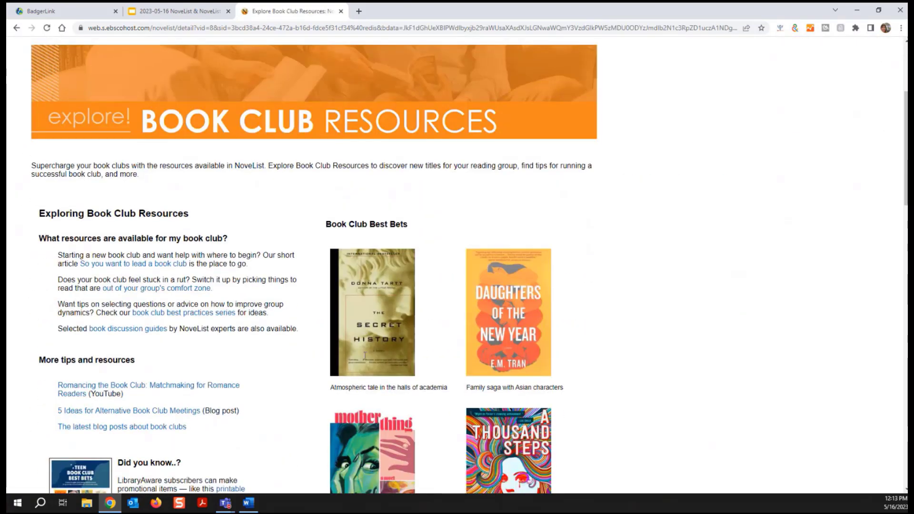
scroll(365, 360, "down", 4)
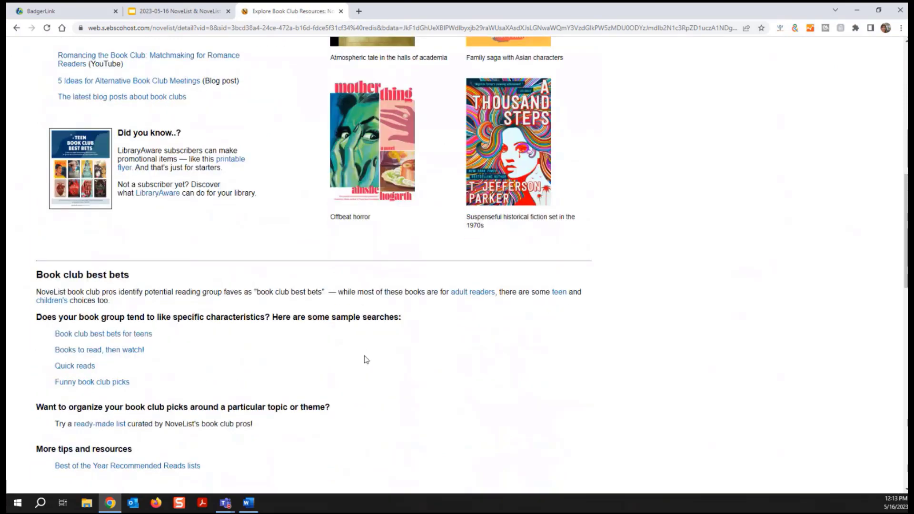
scroll(365, 359, "down", 3)
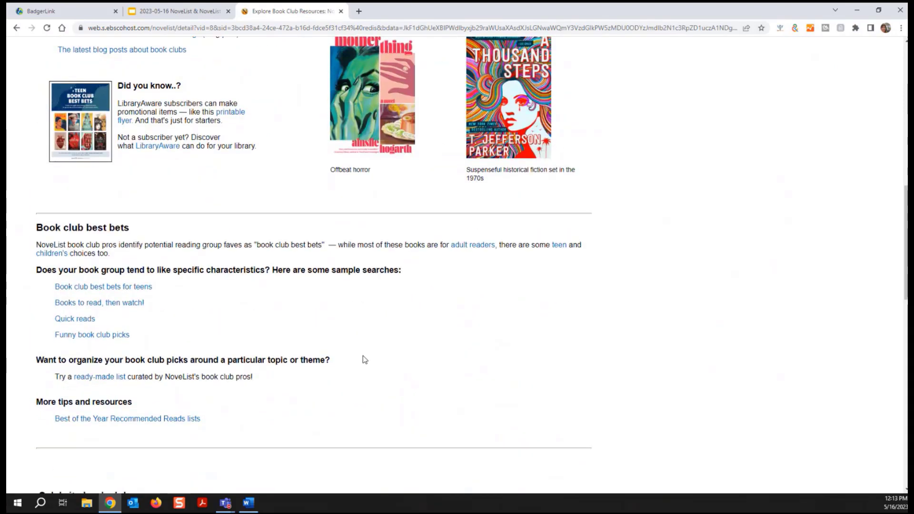
scroll(364, 360, "down", 1)
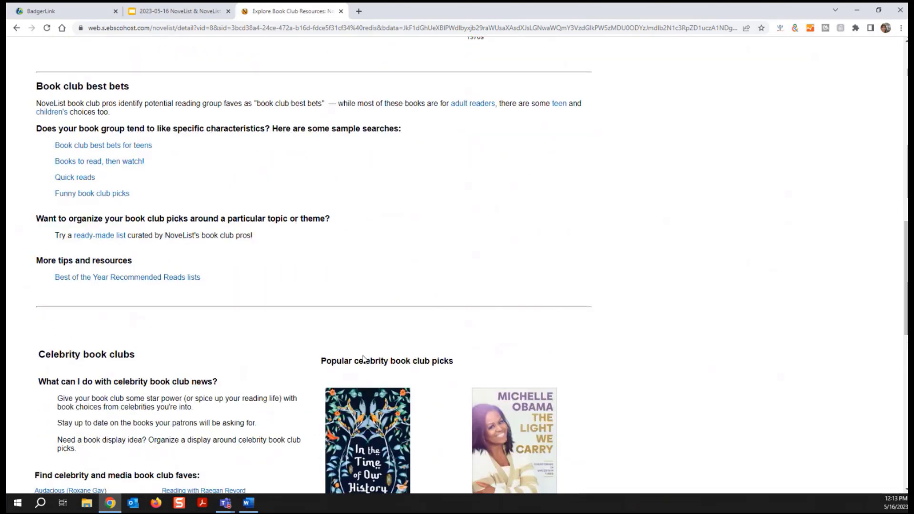
scroll(364, 360, "down", 2)
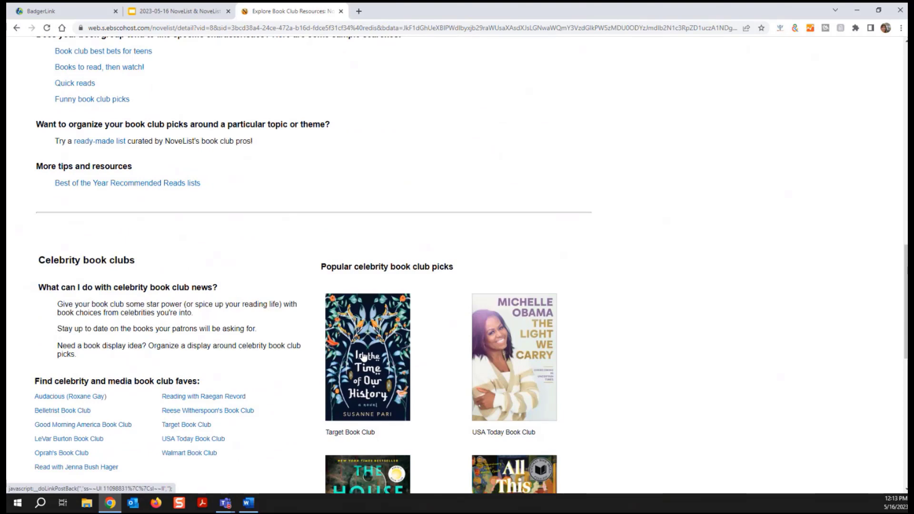
scroll(361, 356, "down", 4)
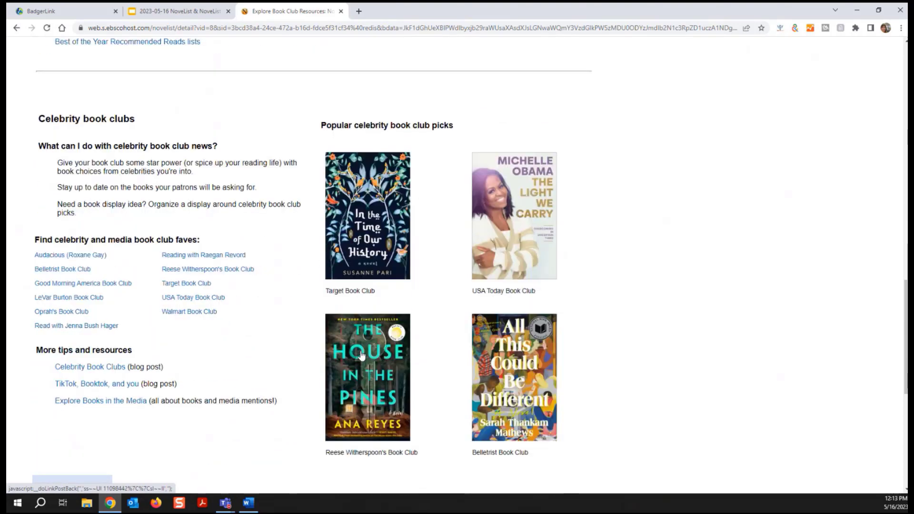
scroll(361, 356, "up", 7)
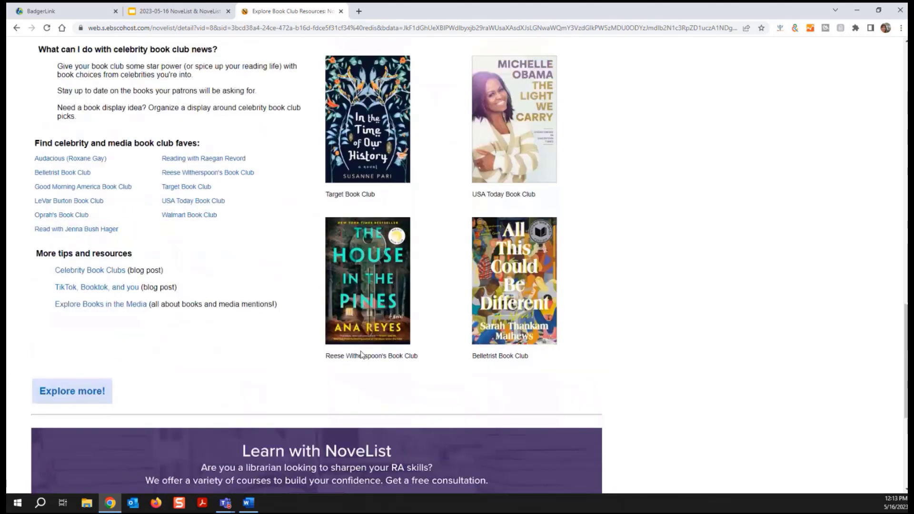
scroll(361, 354, "up", 10)
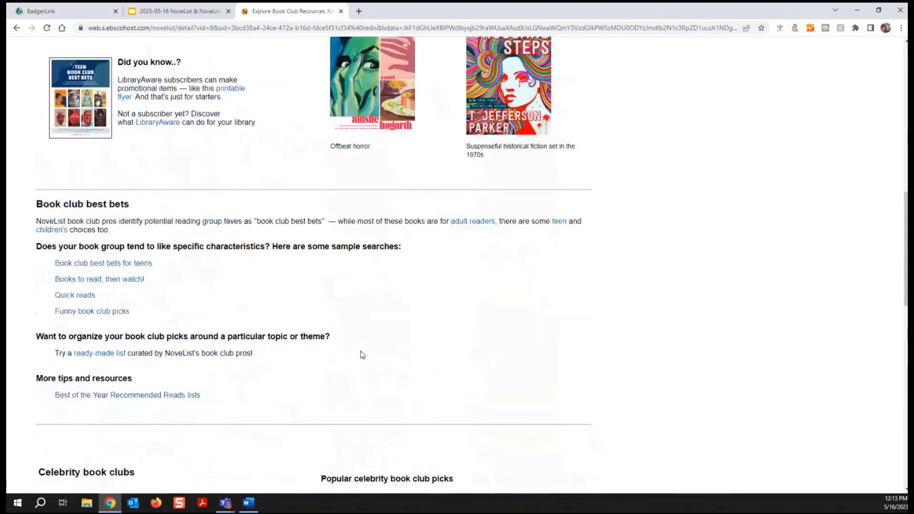
scroll(79, 87, "up", 2)
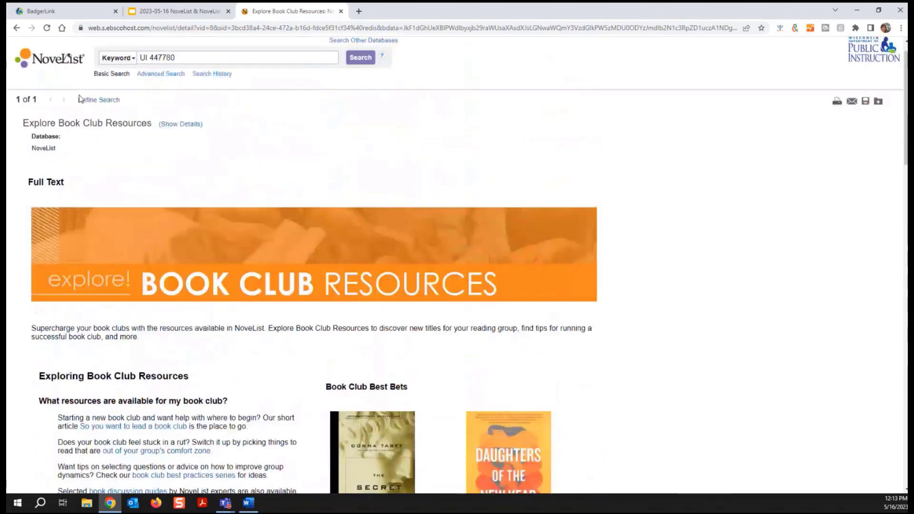
Step: Go back to the home page and open the Explore Books in the Media page to view its Media Mentions section
left_click(68, 89)
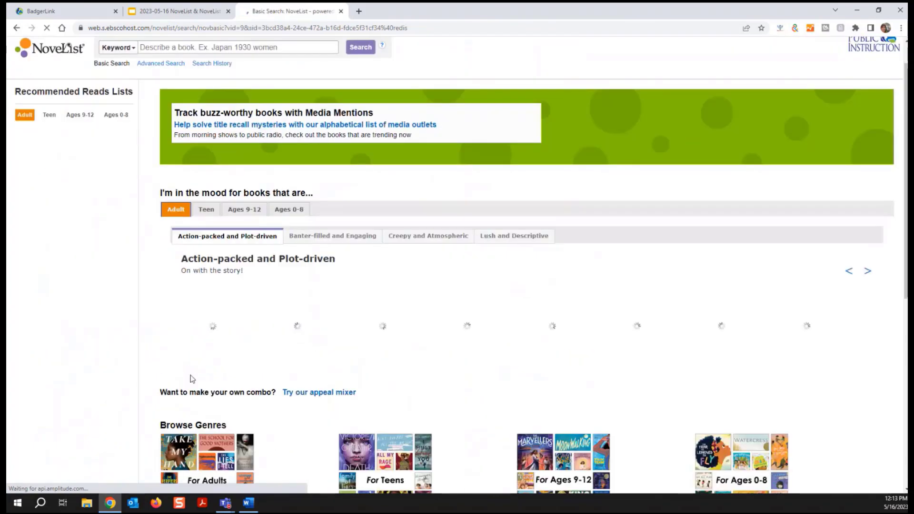
scroll(192, 378, "down", 5)
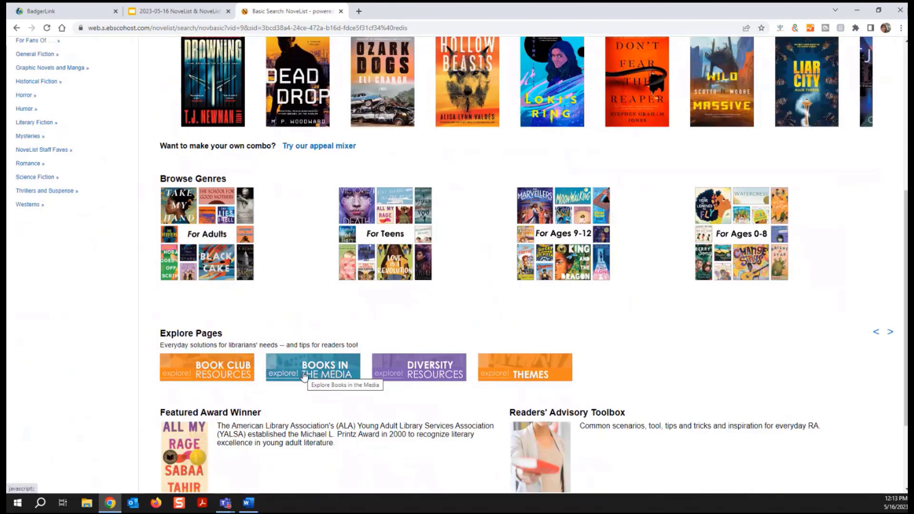
left_click(304, 376)
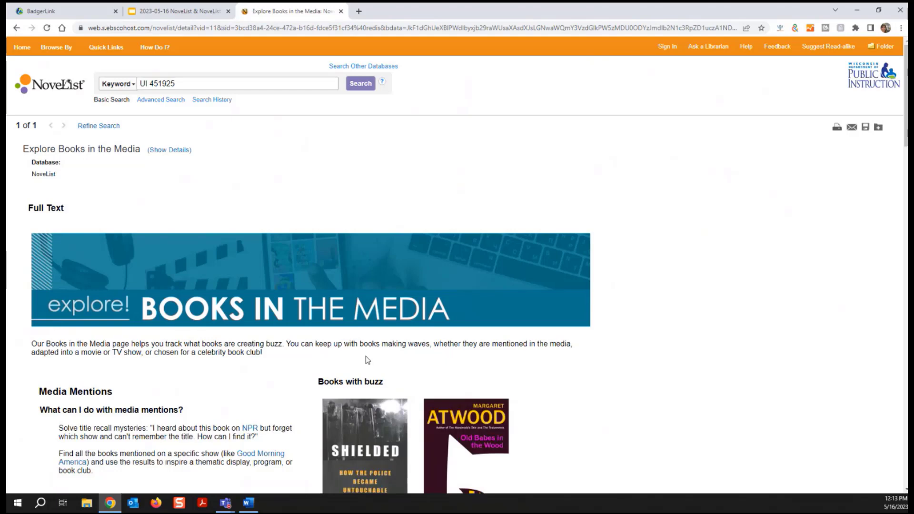
scroll(367, 360, "down", 4)
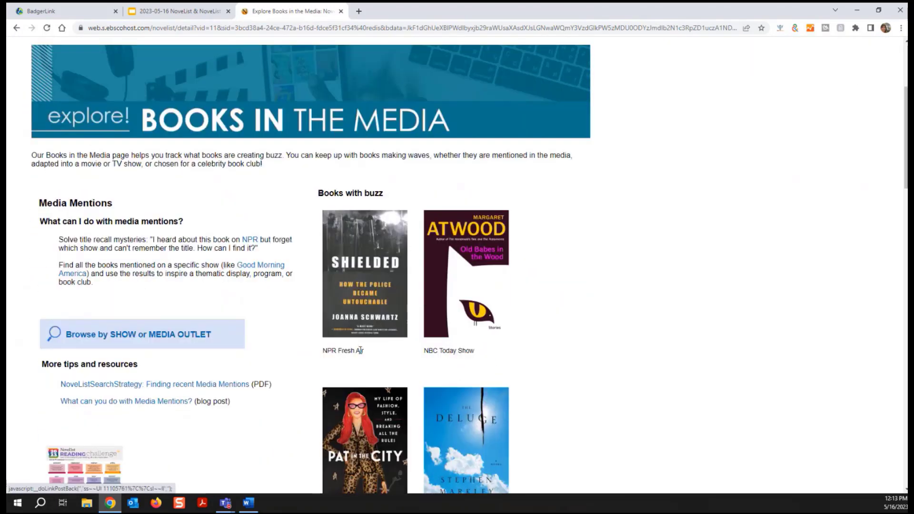
Step: Browse the media mentions by show or media outlet and look through the books mentioned on NPR's Fresh Air
left_click(136, 338)
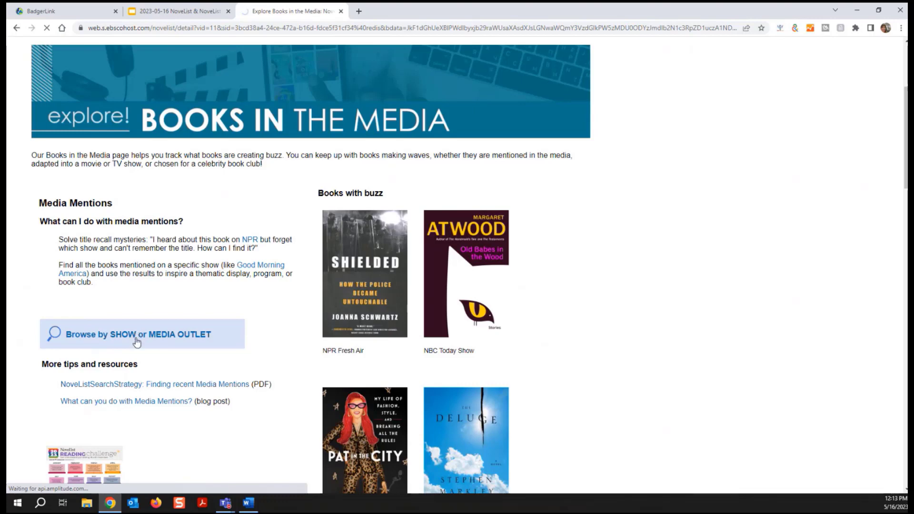
scroll(137, 341, "down", 6)
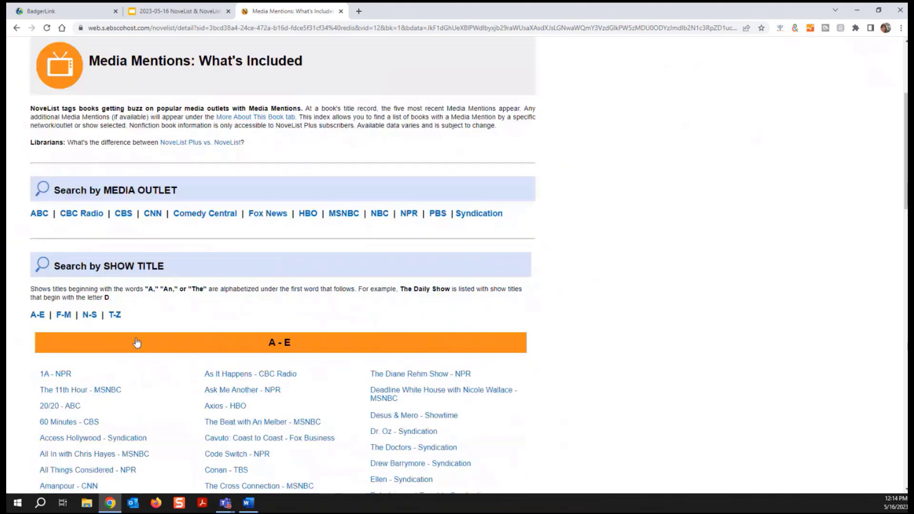
scroll(136, 342, "down", 4)
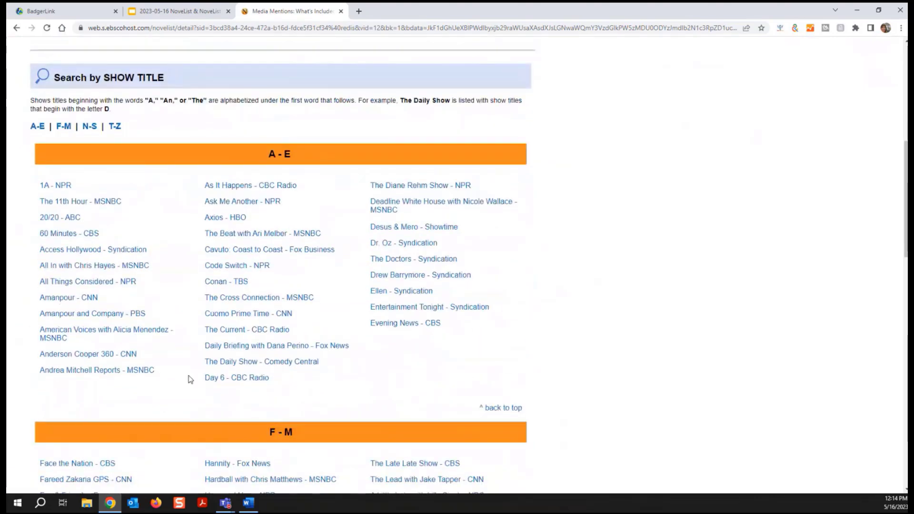
scroll(240, 368, "down", 4)
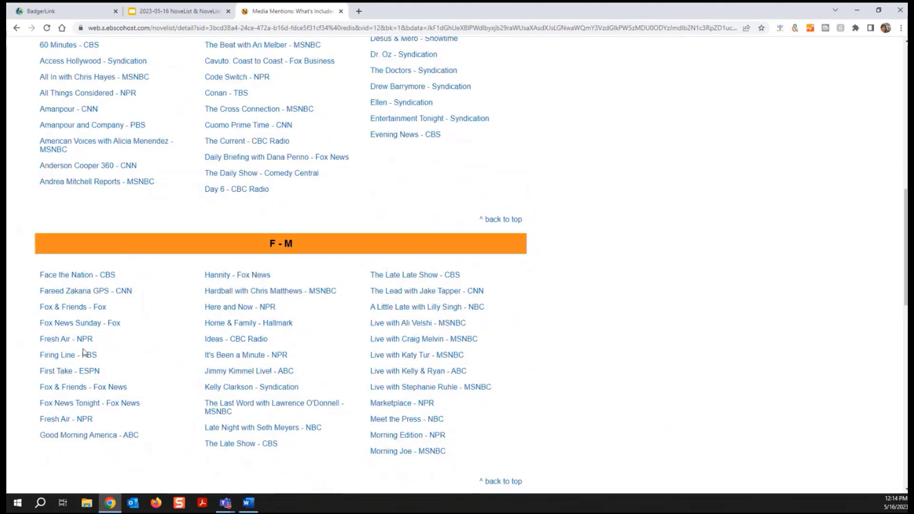
left_click(63, 343)
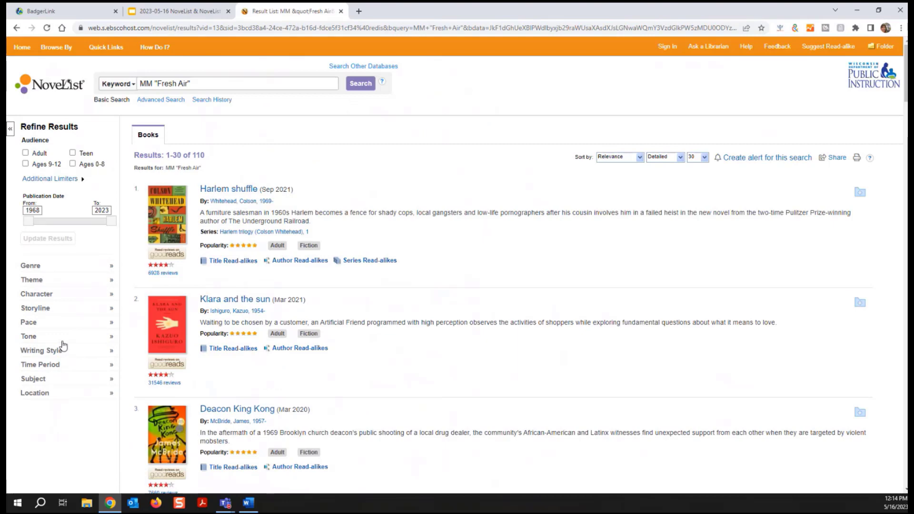
scroll(293, 332, "down", 5)
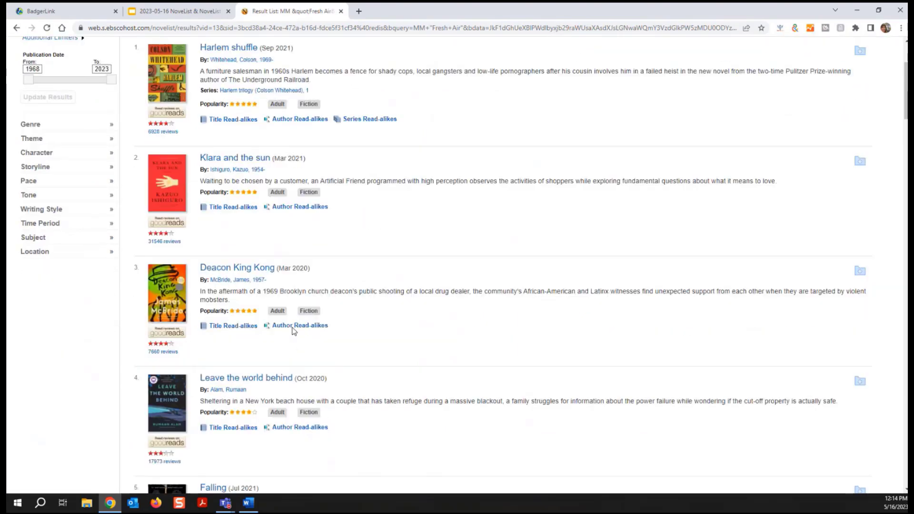
scroll(294, 331, "up", 5)
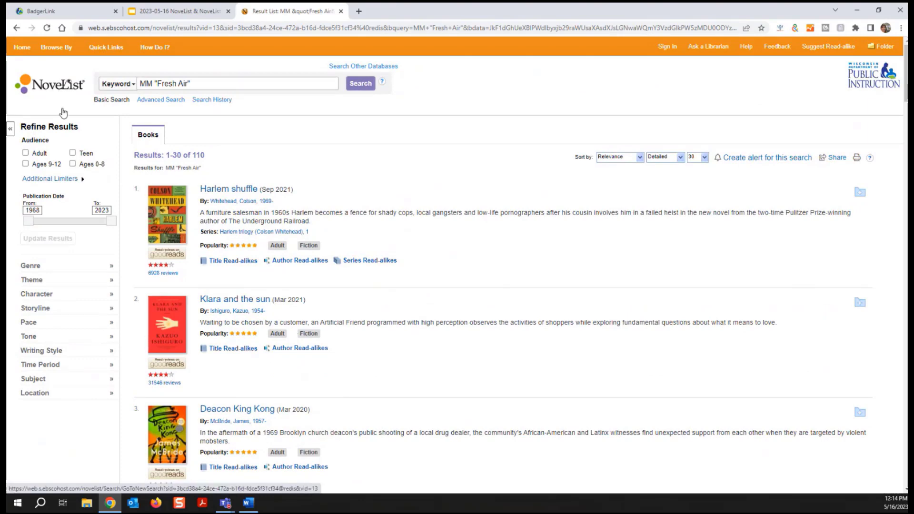
Step: Return to the Books in the Media page and find all page to screen books from its Page to Screen section
left_click(17, 28)
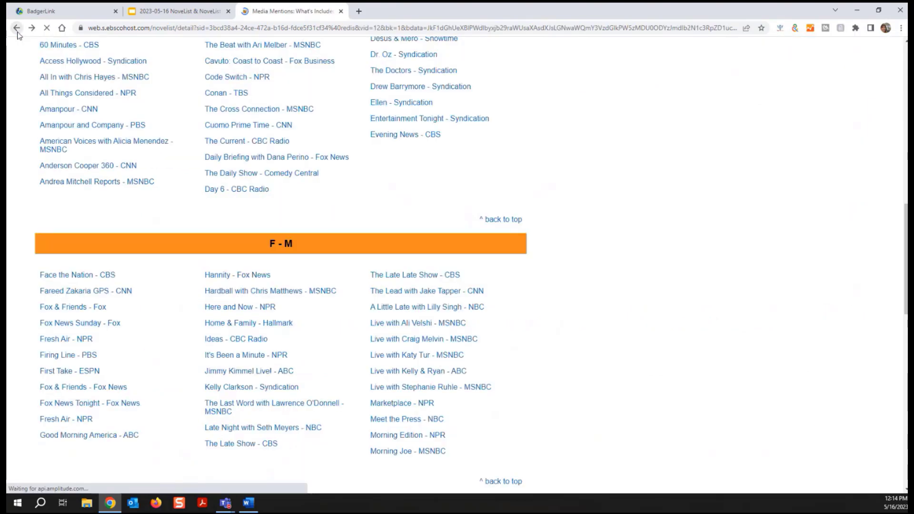
left_click(16, 28)
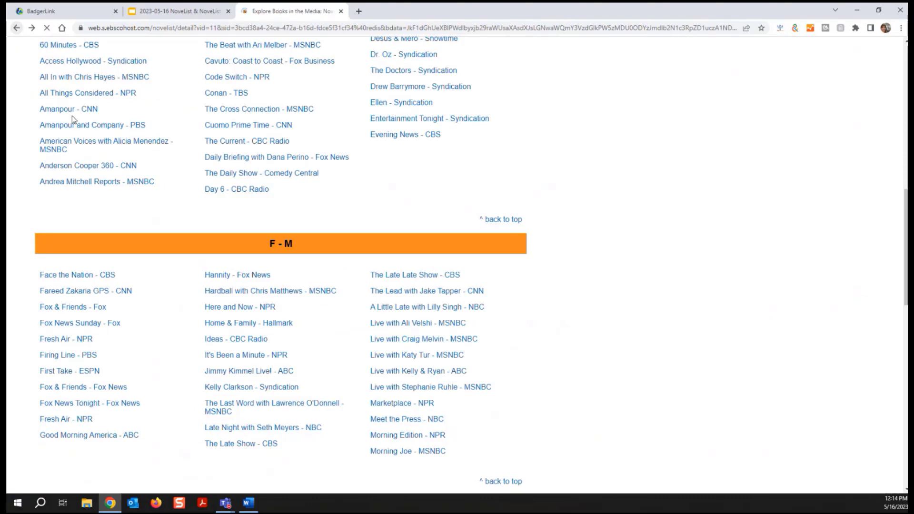
scroll(155, 357, "down", 2)
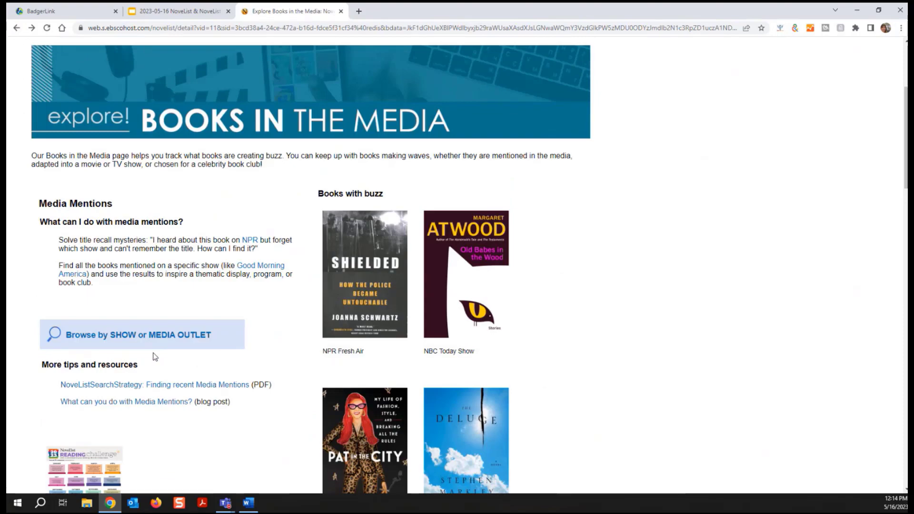
scroll(154, 357, "down", 2)
scroll(155, 357, "down", 7)
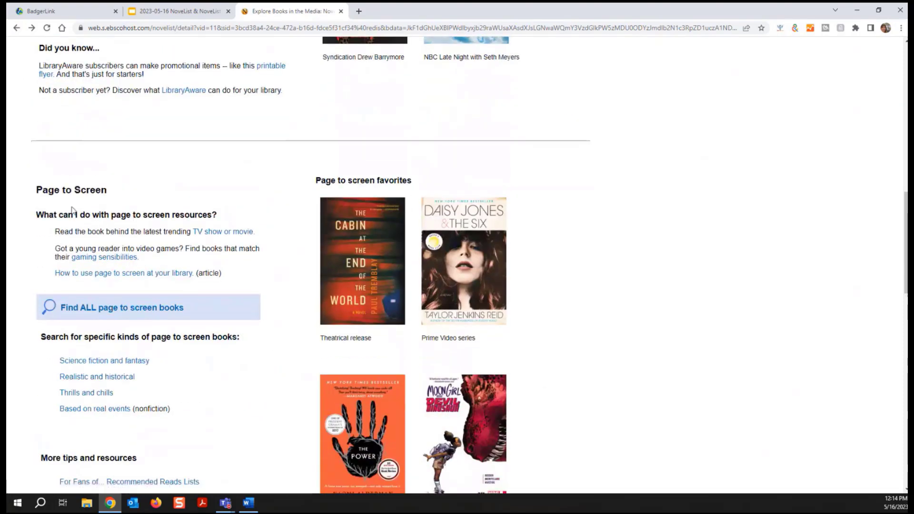
left_click(122, 309)
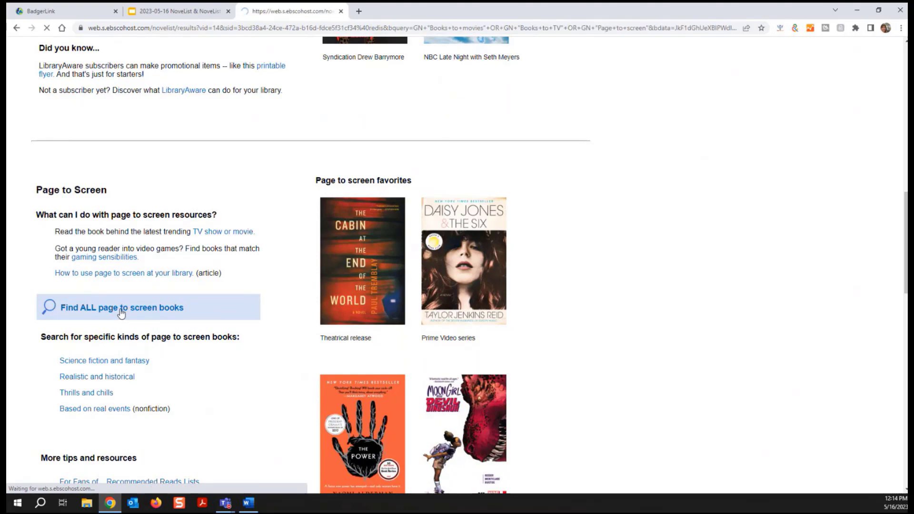
scroll(348, 333, "down", 3)
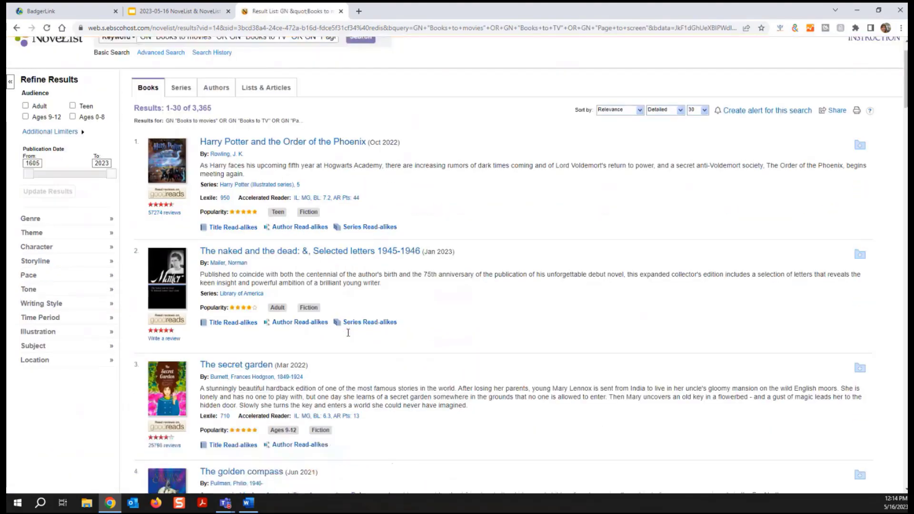
scroll(348, 336, "up", 3)
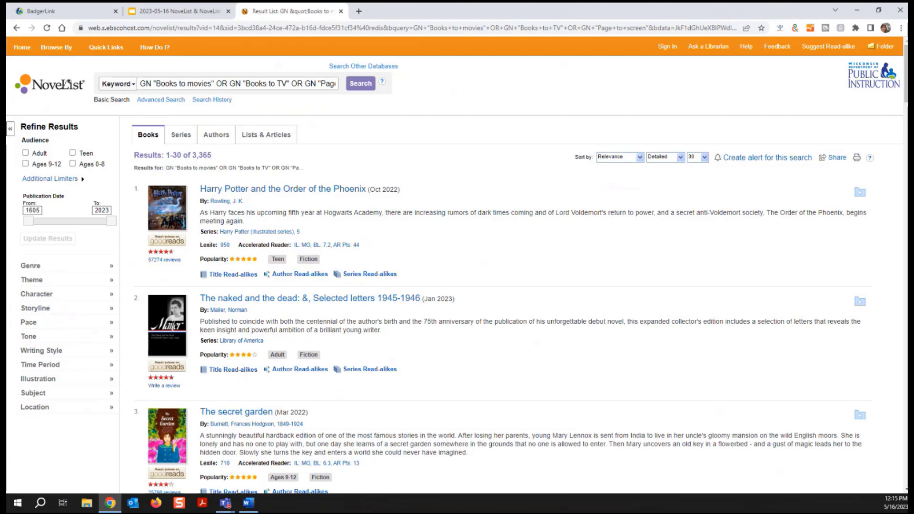
Step: Return to the Books in the Media page and review its Page to Screen and Celebrity and Media Book Clubs sections
right_click(17, 29)
left_click(17, 31)
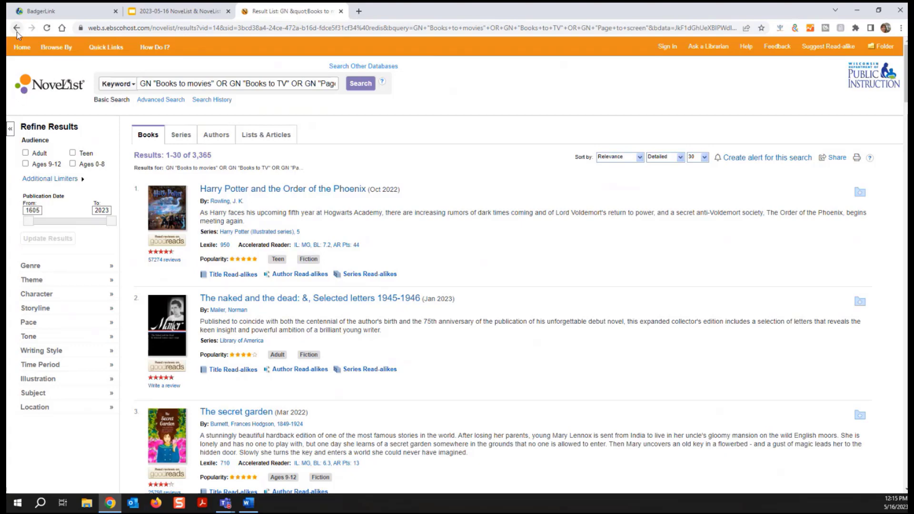
left_click(17, 28)
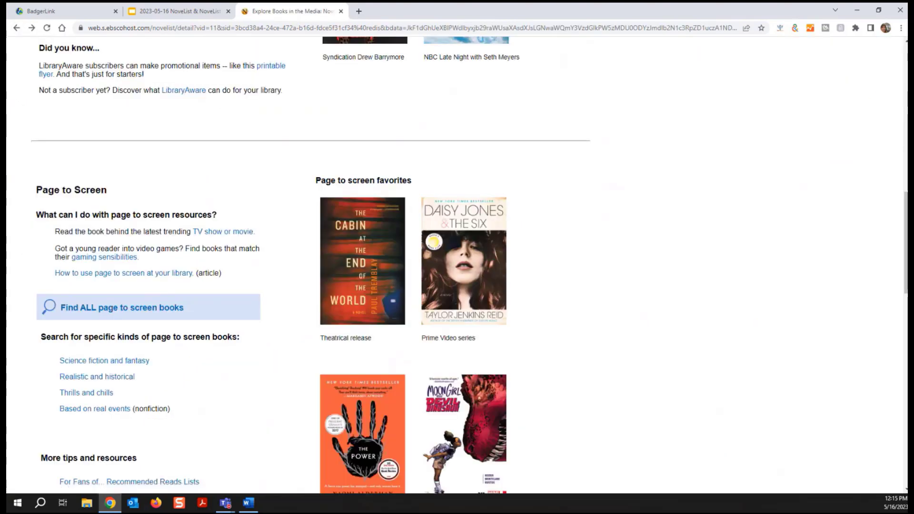
scroll(116, 335, "down", 4)
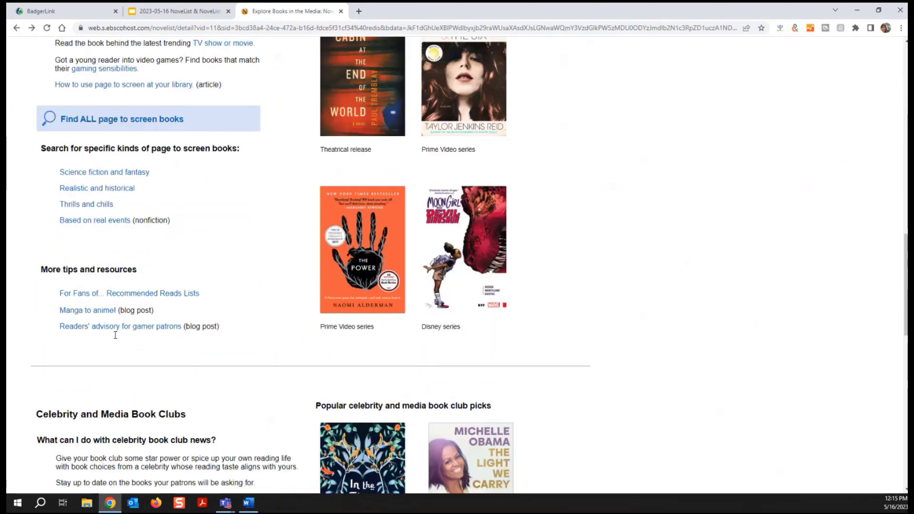
scroll(115, 340, "down", 6)
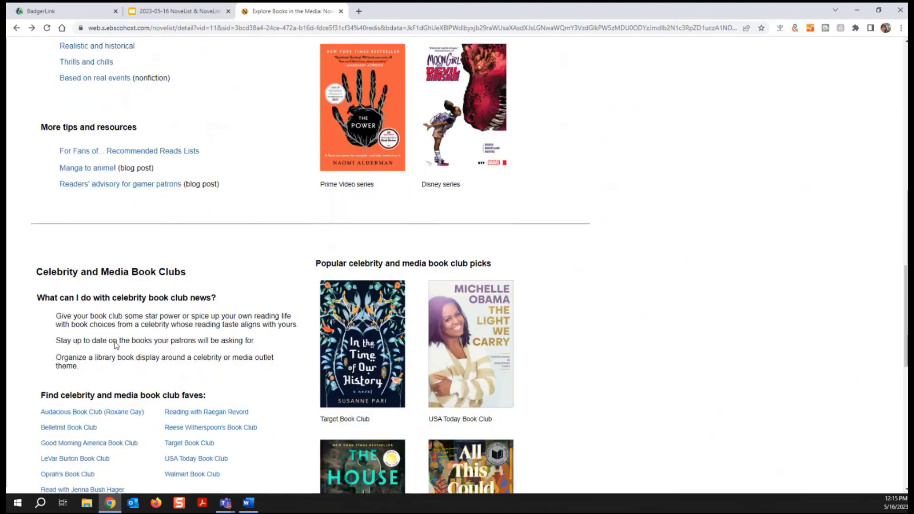
scroll(115, 346, "down", 1)
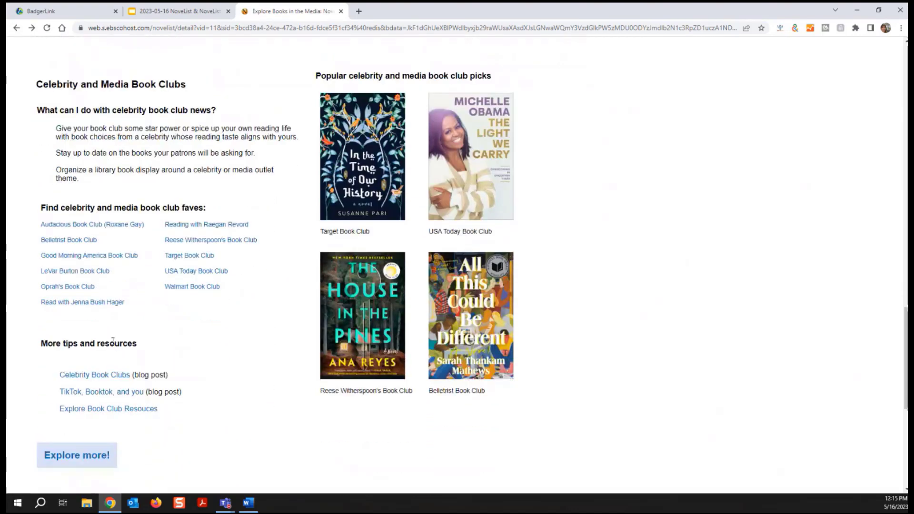
scroll(109, 342, "up", 8)
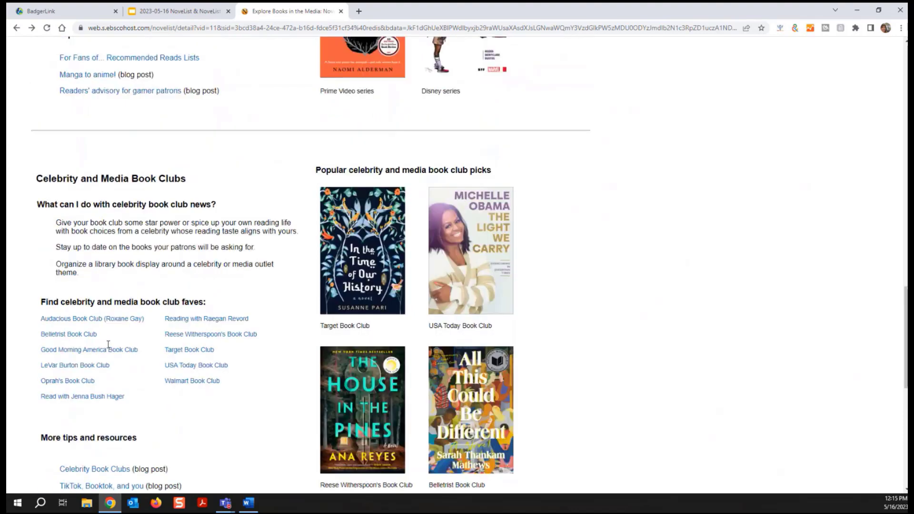
scroll(109, 348, "up", 14)
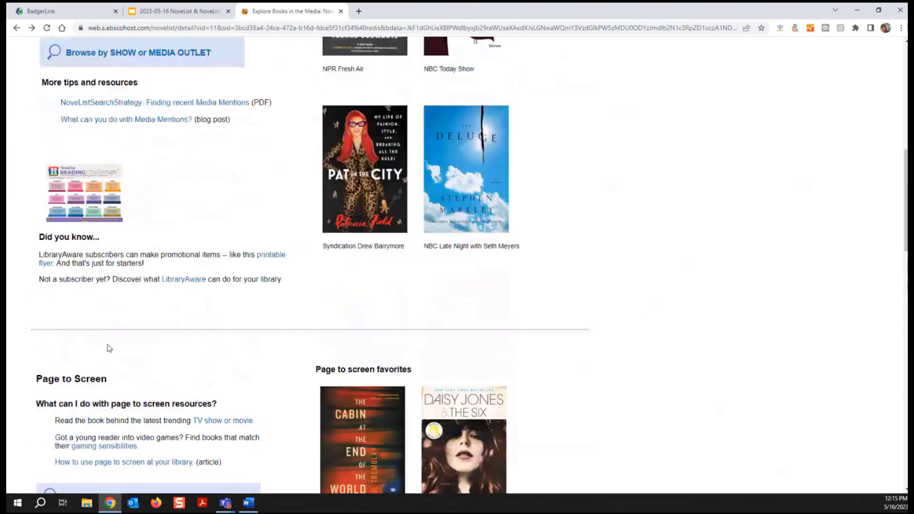
scroll(109, 348, "up", 3)
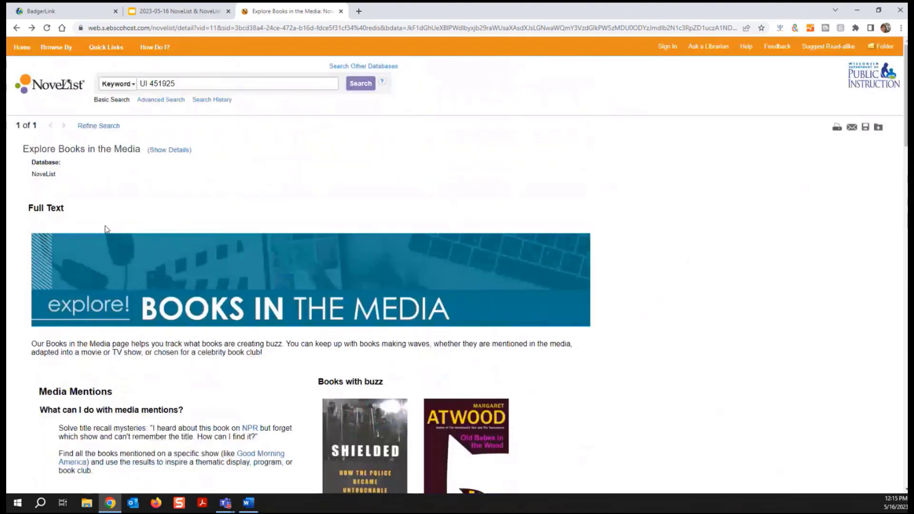
Step: Go back to the NoveList home page and open the Diversity Resources page from its Explore Pages section
left_click(51, 91)
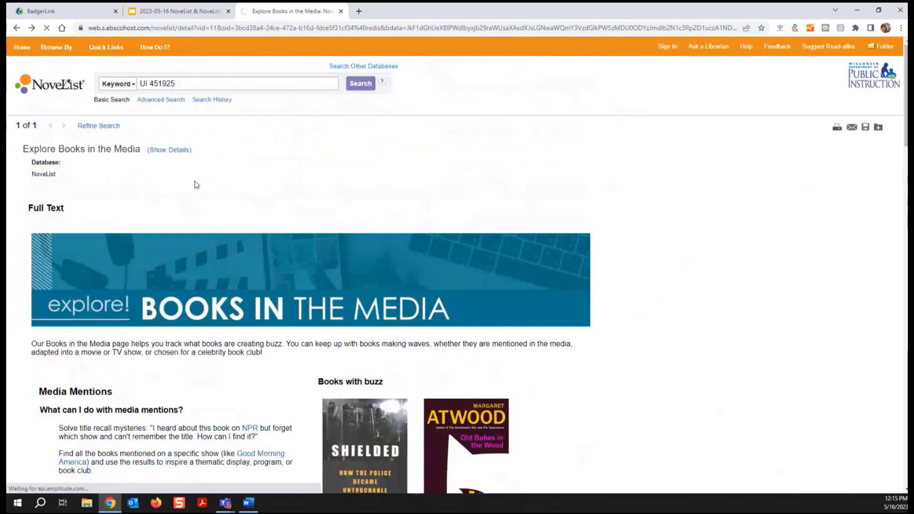
scroll(270, 360, "down", 5)
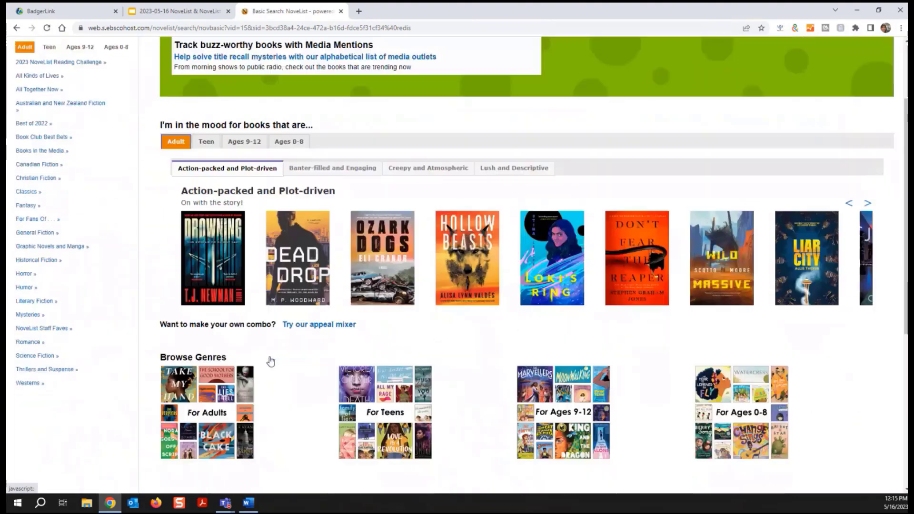
scroll(270, 362, "down", 3)
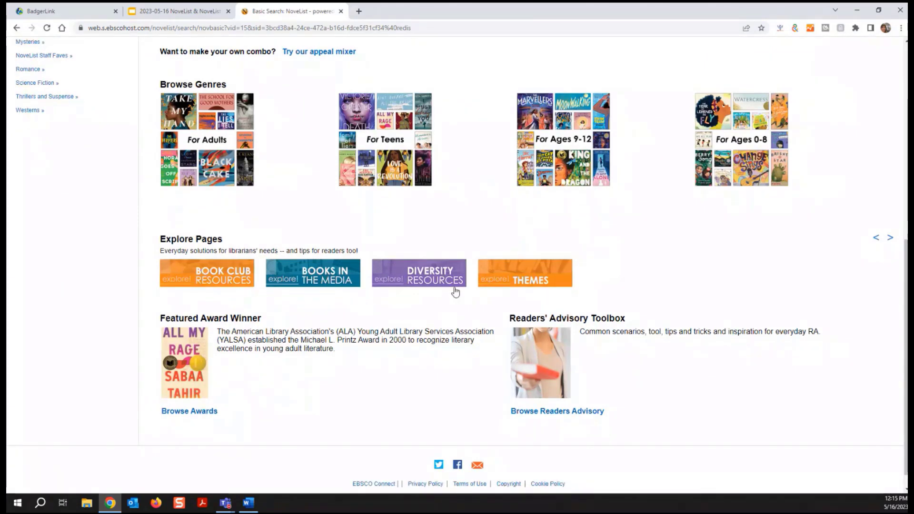
left_click(412, 283)
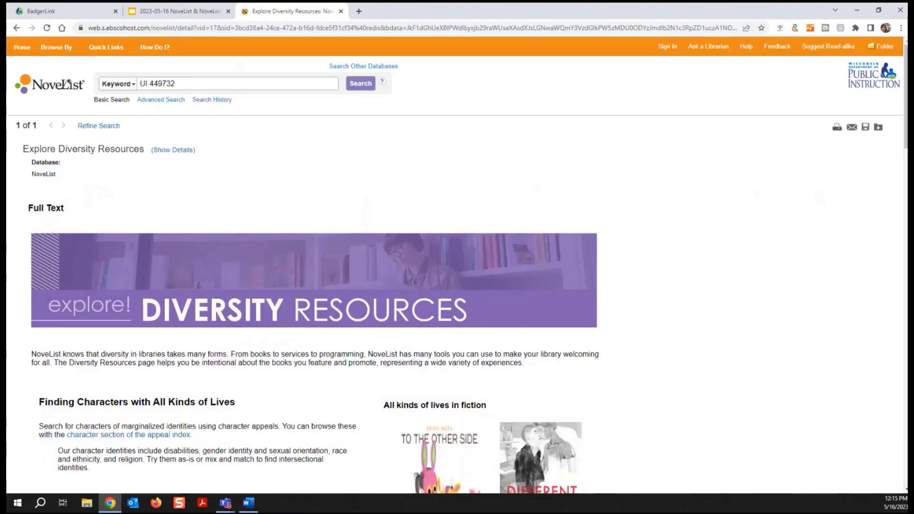
Step: Review the Diversity Resources page's sections on characters with all kinds of lives, diverse authors and NoveList curated booklists
scroll(356, 354, "down", 6)
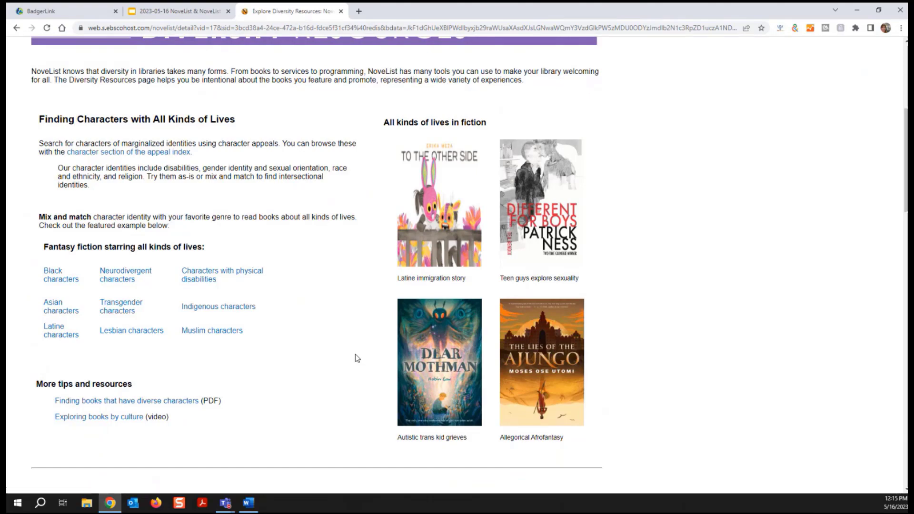
scroll(355, 354, "down", 5)
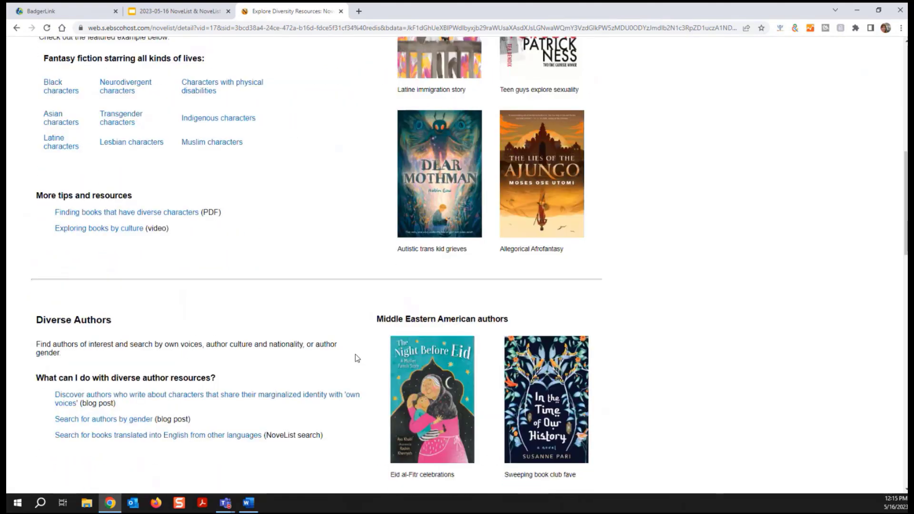
scroll(356, 357, "down", 3)
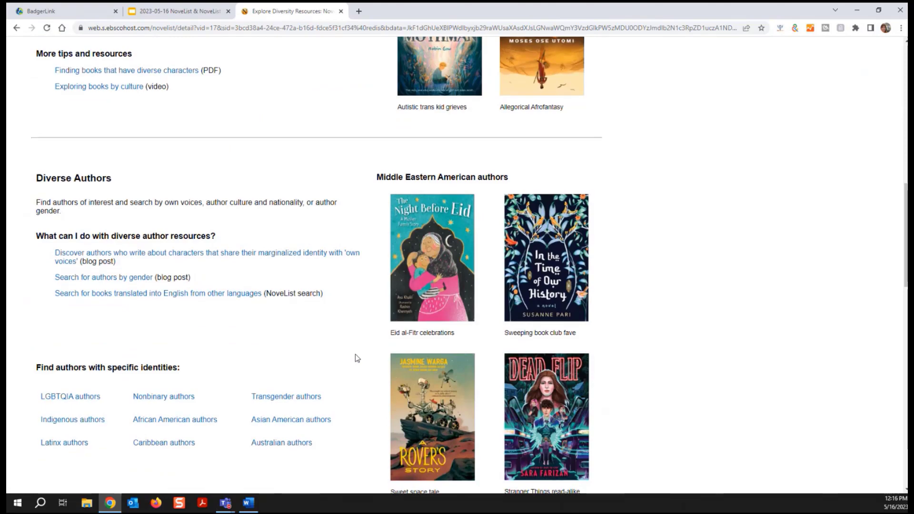
scroll(356, 357, "down", 2)
scroll(355, 354, "down", 10)
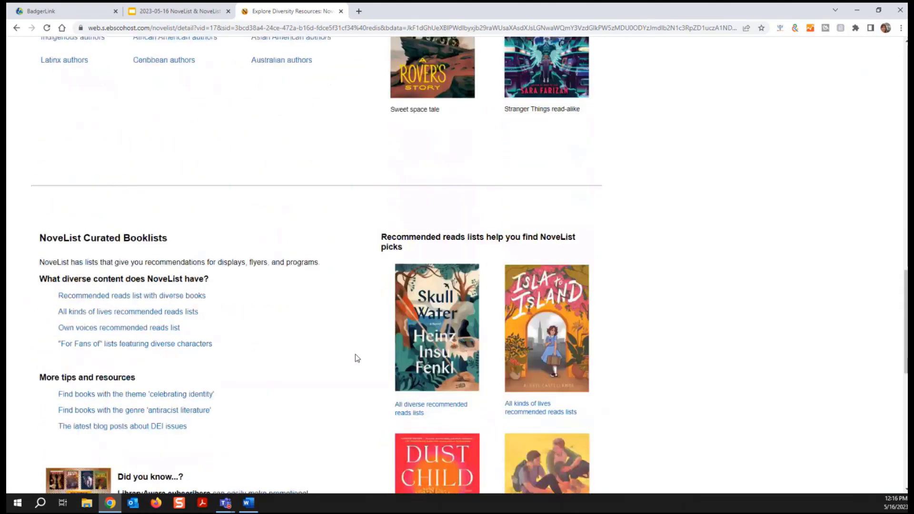
scroll(358, 358, "down", 1)
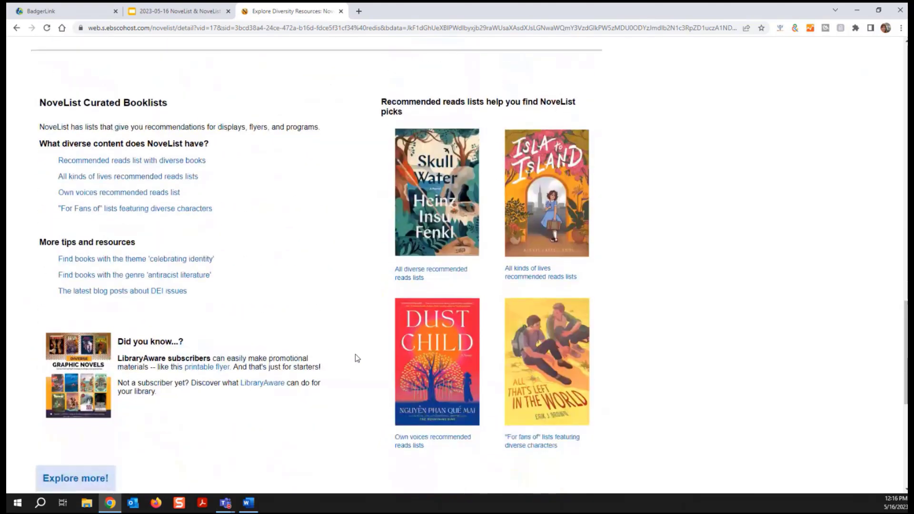
scroll(357, 358, "up", 7)
scroll(357, 358, "up", 17)
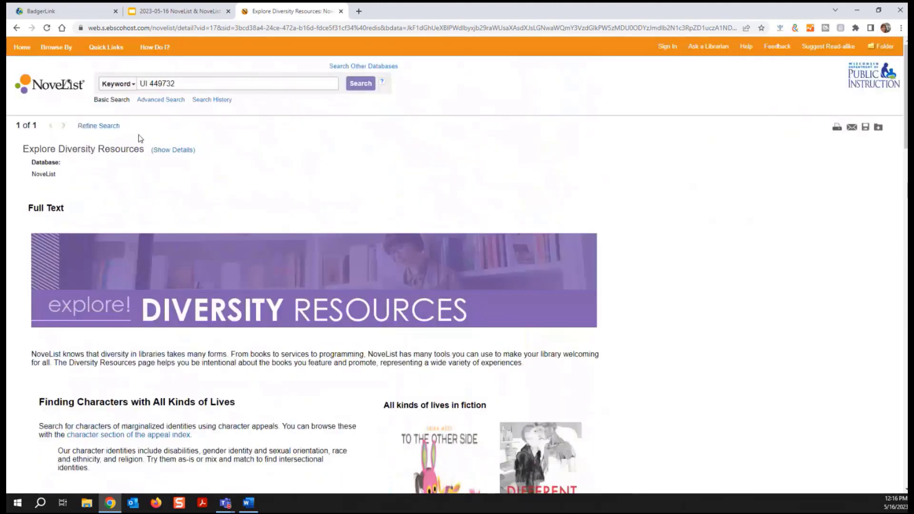
Step: Go back to the NoveList home page and open the Themes page from its Explore Pages section
left_click(57, 90)
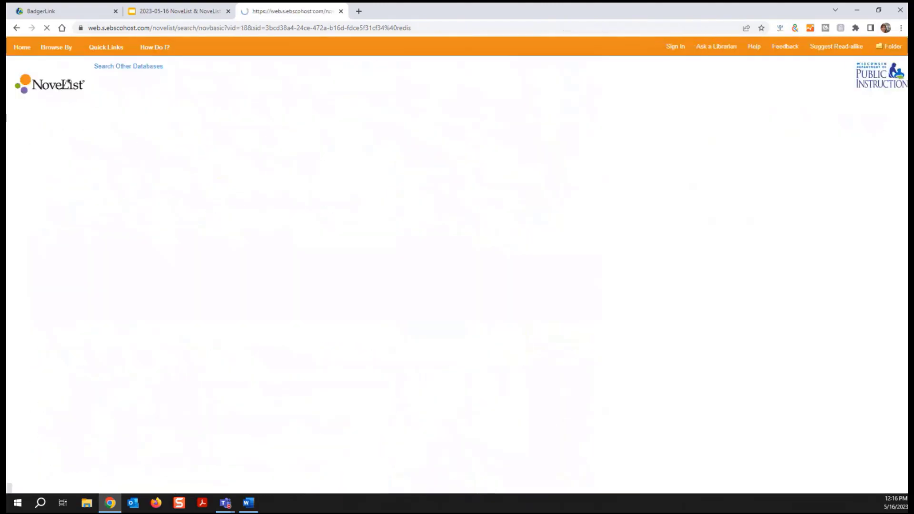
scroll(235, 371, "down", 6)
scroll(237, 371, "down", 2)
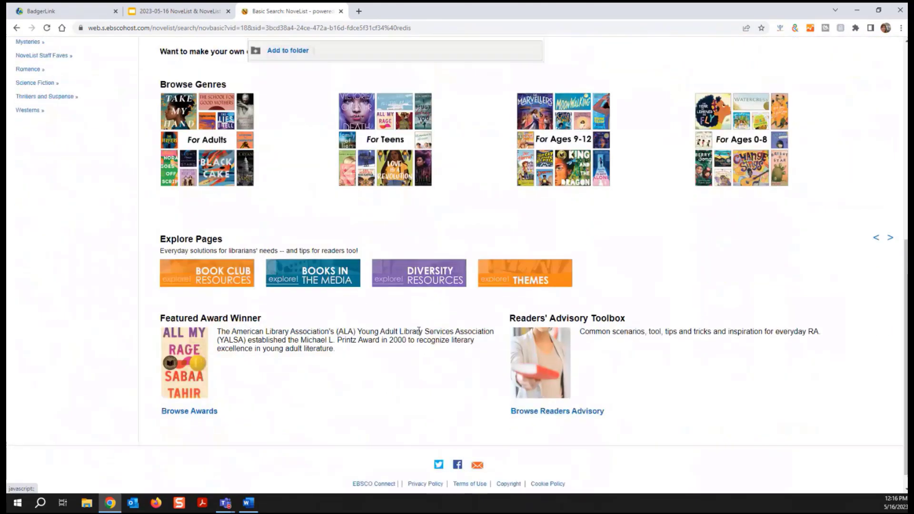
left_click(513, 282)
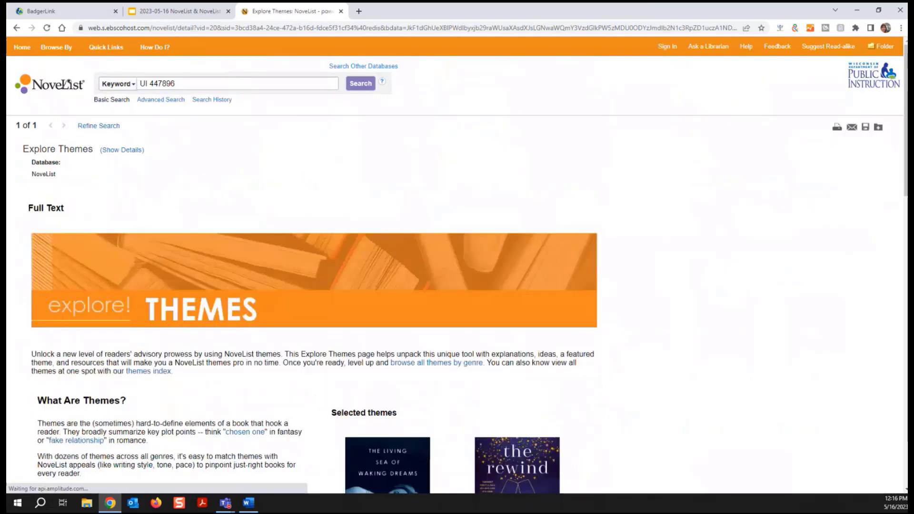
Step: Review the Explore Themes page's explanation of themes, themes by genre or topic, and the featured theme Fish out of water
scroll(327, 427, "down", 2)
scroll(328, 427, "down", 4)
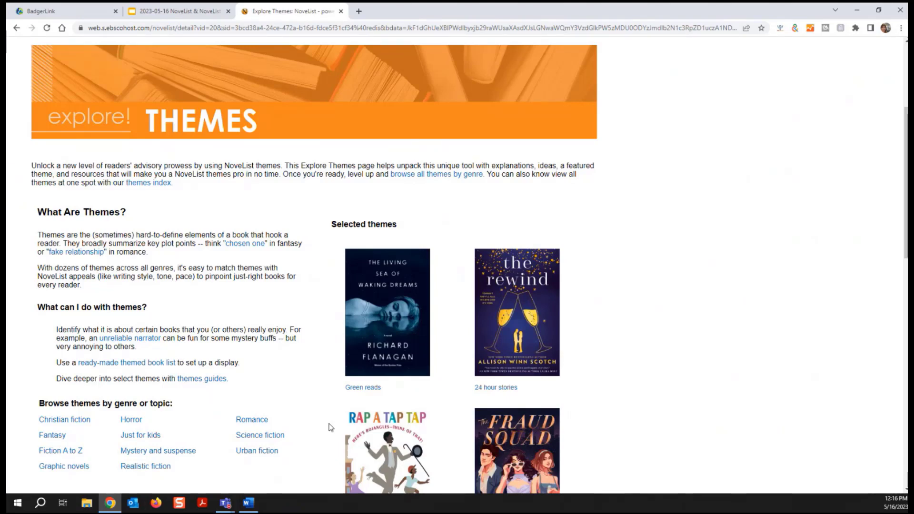
scroll(331, 427, "down", 5)
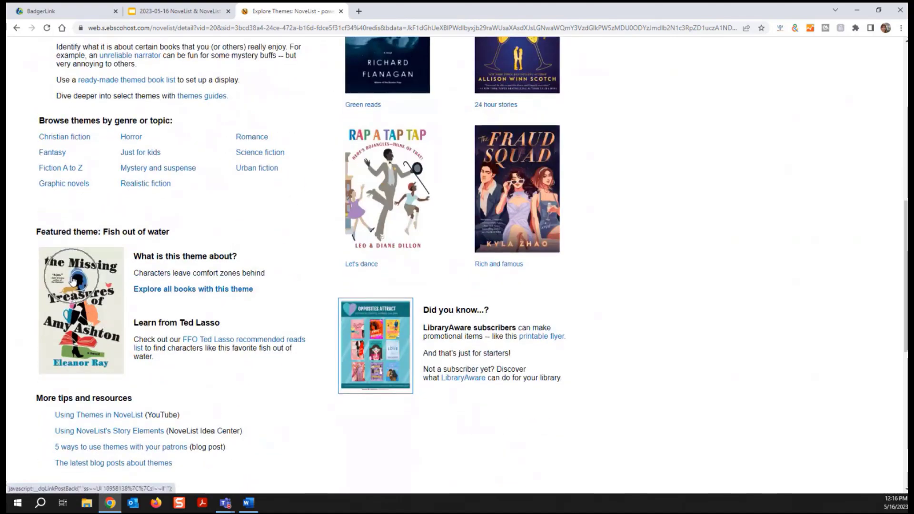
left_click(72, 281)
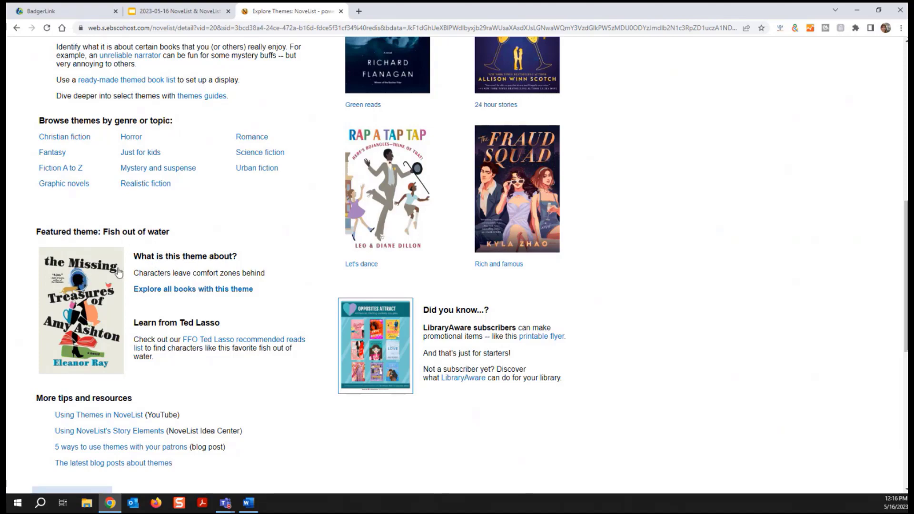
scroll(117, 304, "up", 1)
scroll(117, 307, "up", 3)
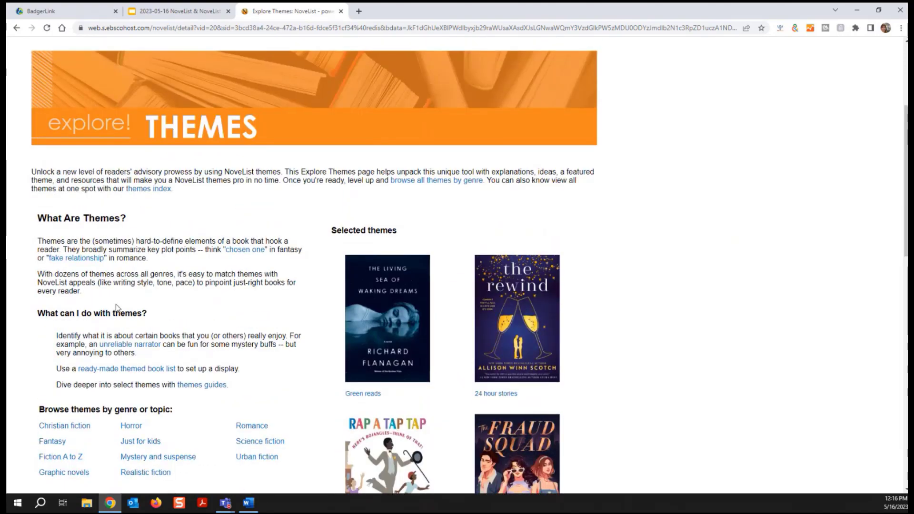
scroll(117, 305, "down", 3)
scroll(117, 307, "down", 1)
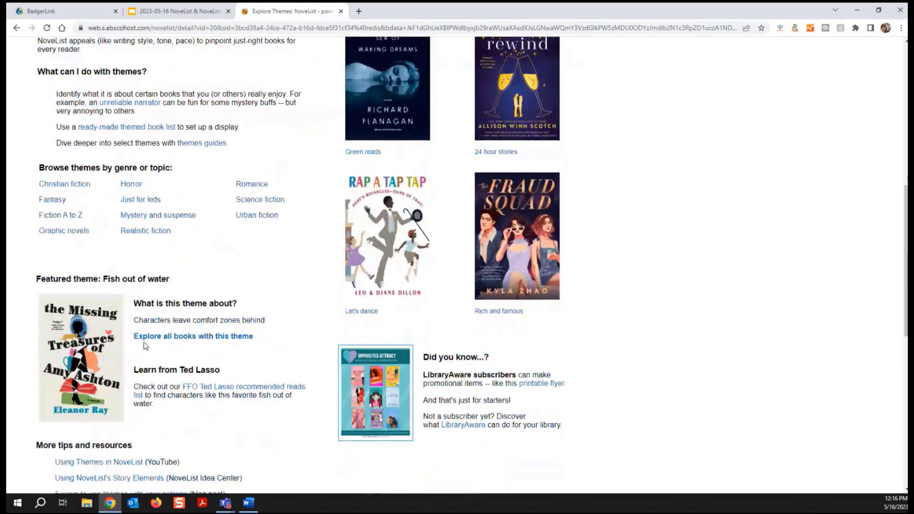
scroll(91, 374, "up", 6)
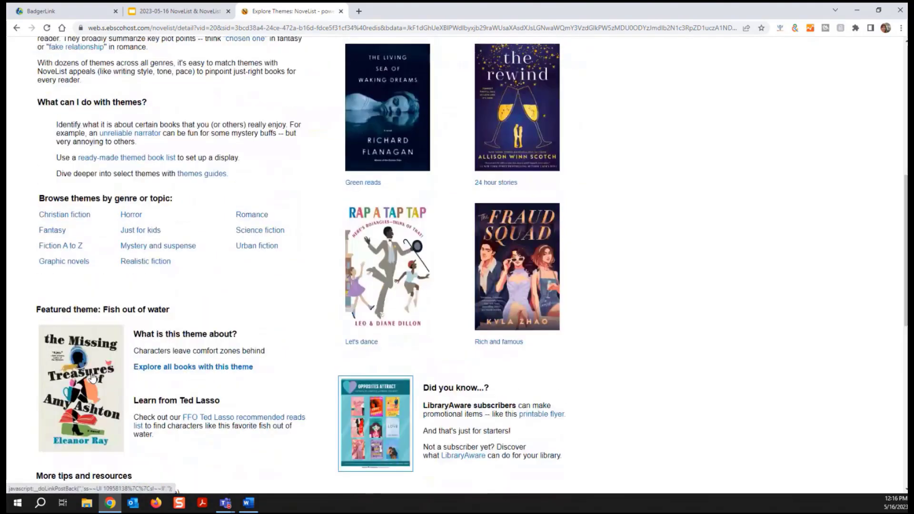
scroll(92, 376, "up", 1)
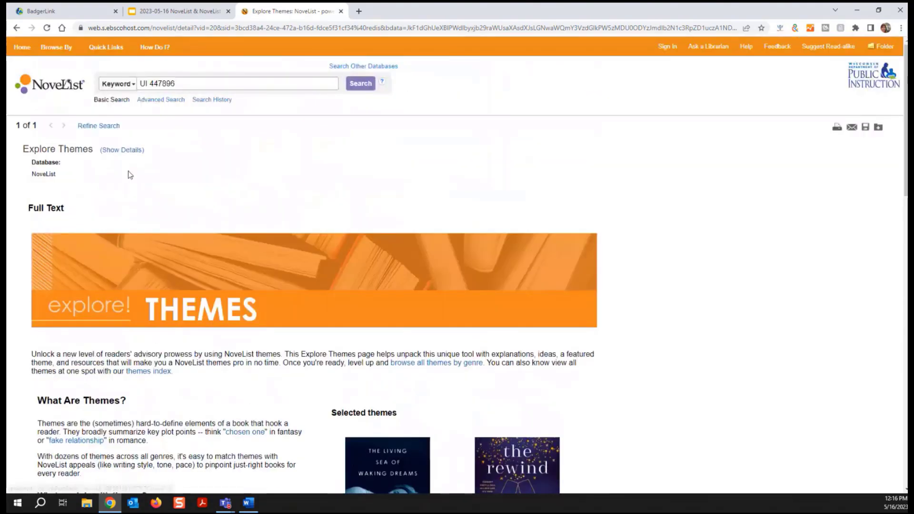
Step: Run a keyword search for "TH fish out water" and look through the resulting list of books
left_click(133, 88)
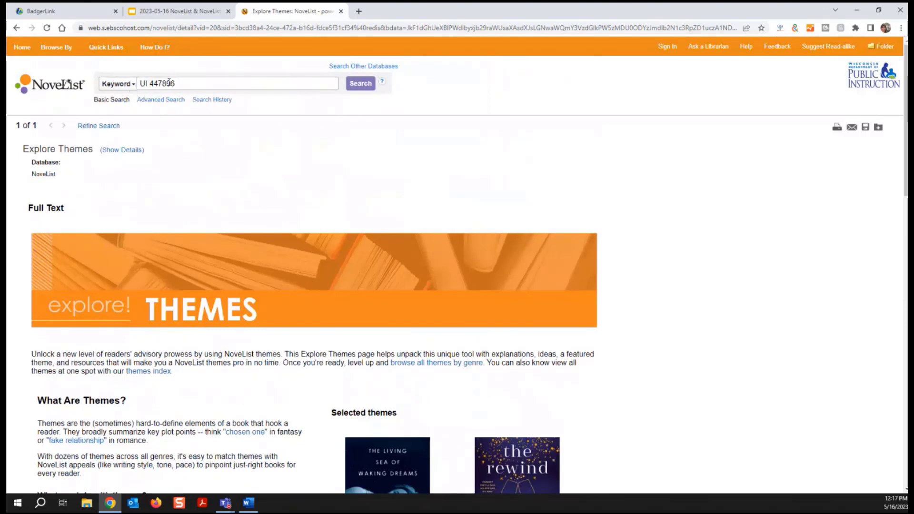
left_click_drag(176, 85, 135, 89)
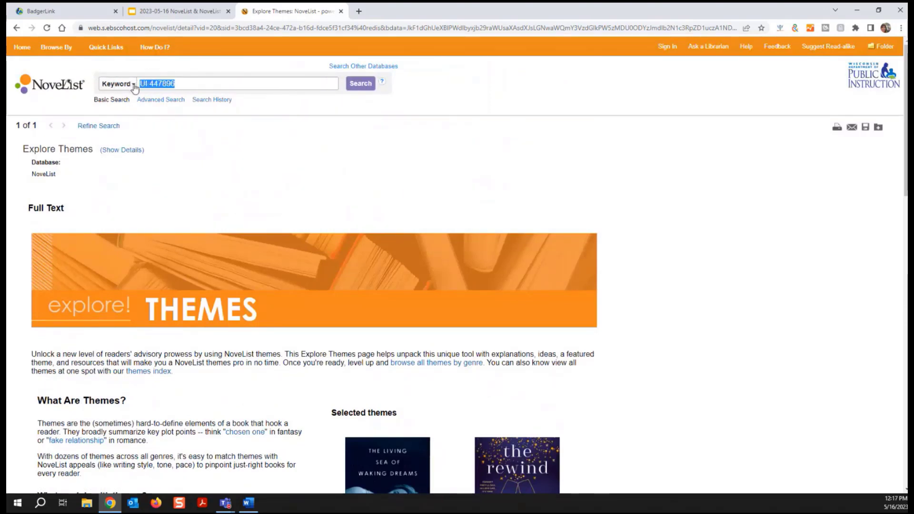
type("TH")
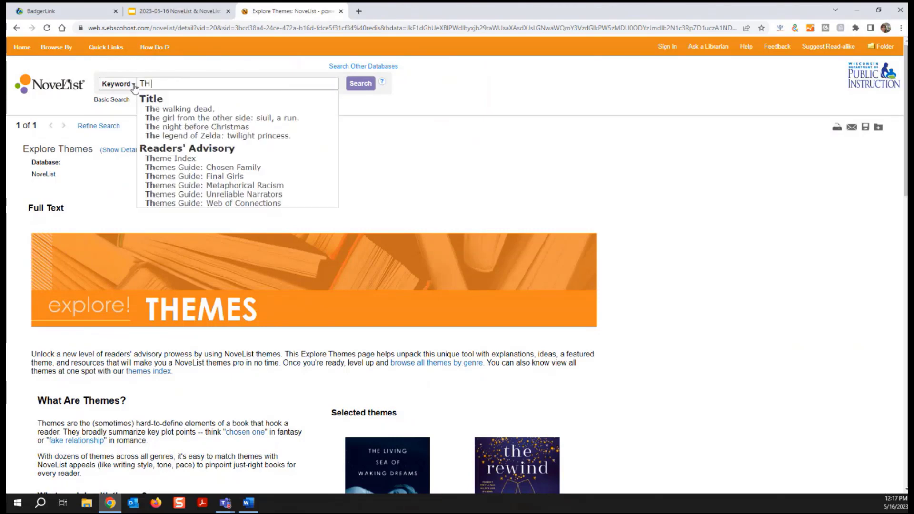
type(" fish out water")
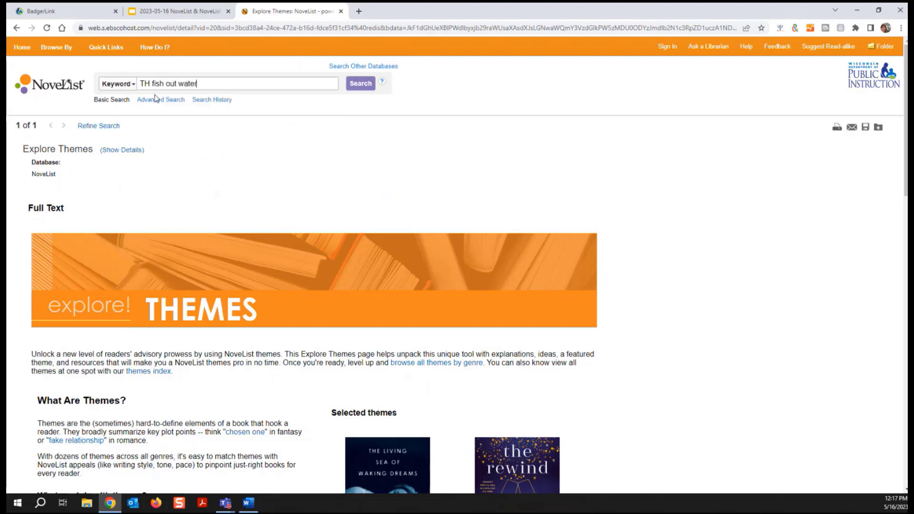
left_click(356, 89)
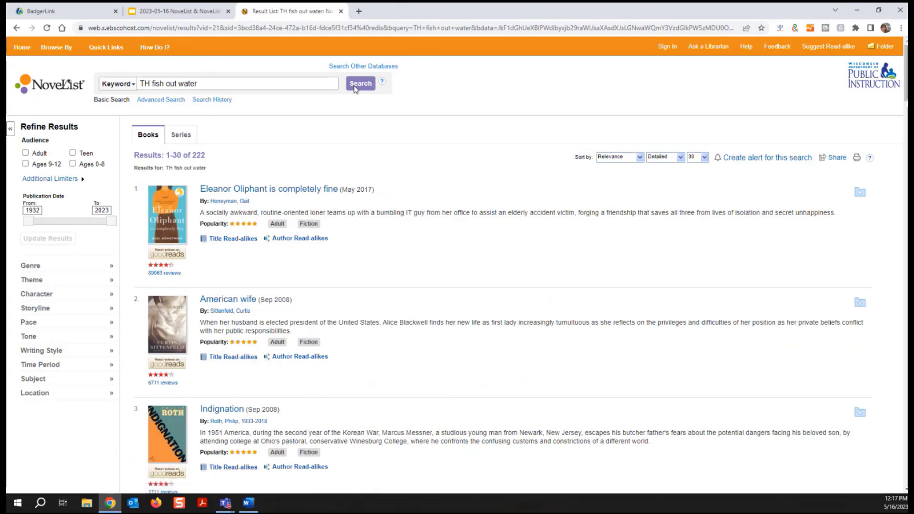
scroll(335, 371, "down", 1)
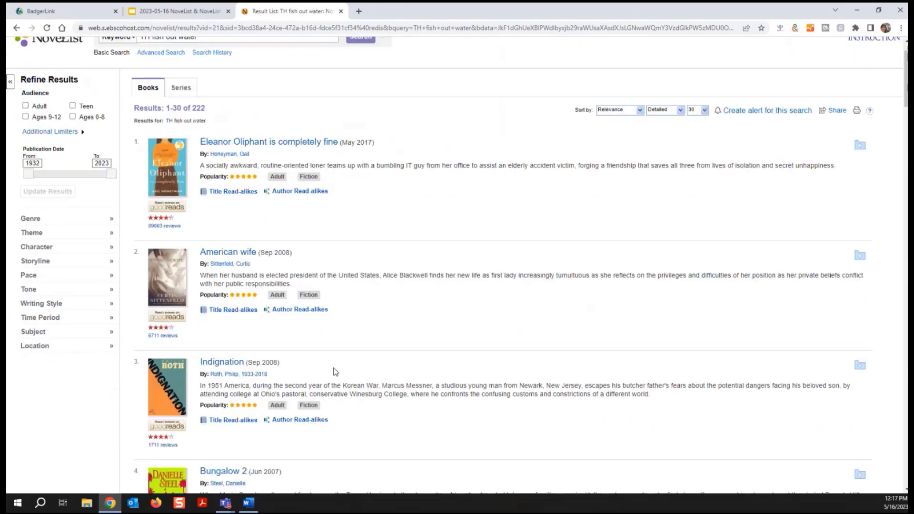
scroll(336, 371, "down", 4)
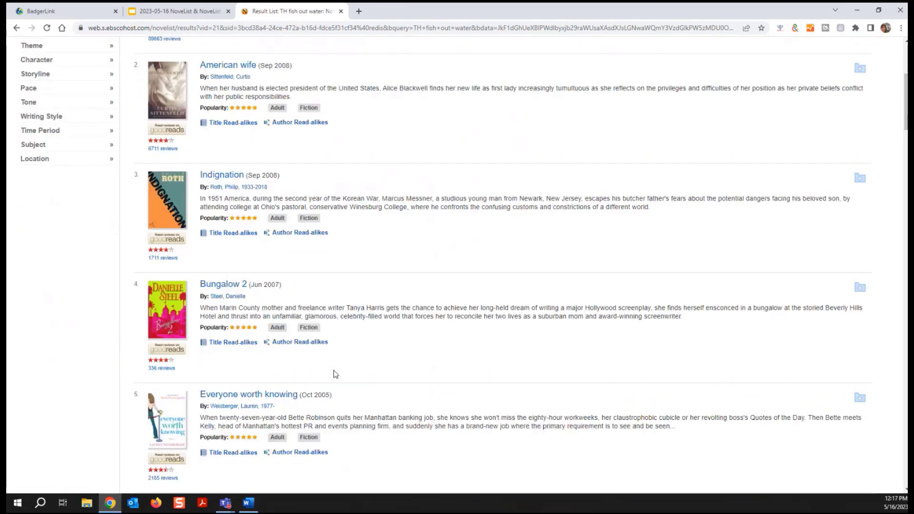
Step: Return to the start of the results list and look at the first book's title and author read-alike options
scroll(335, 374, "up", 5)
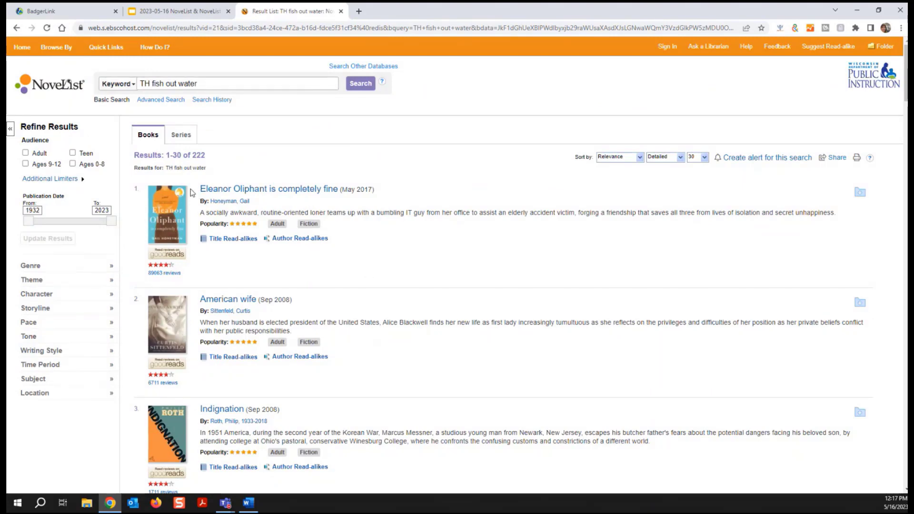
left_click(227, 244)
left_click(297, 244)
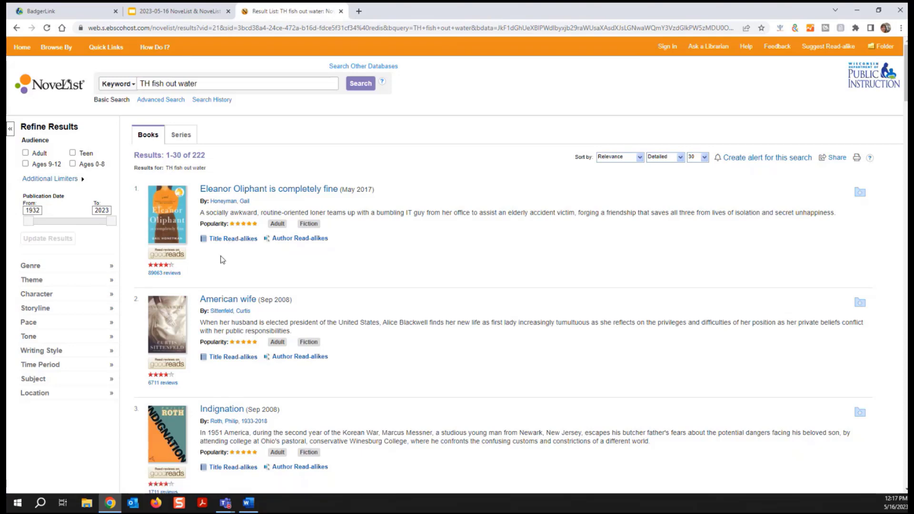
scroll(221, 255, "down", 1)
scroll(220, 256, "up", 1)
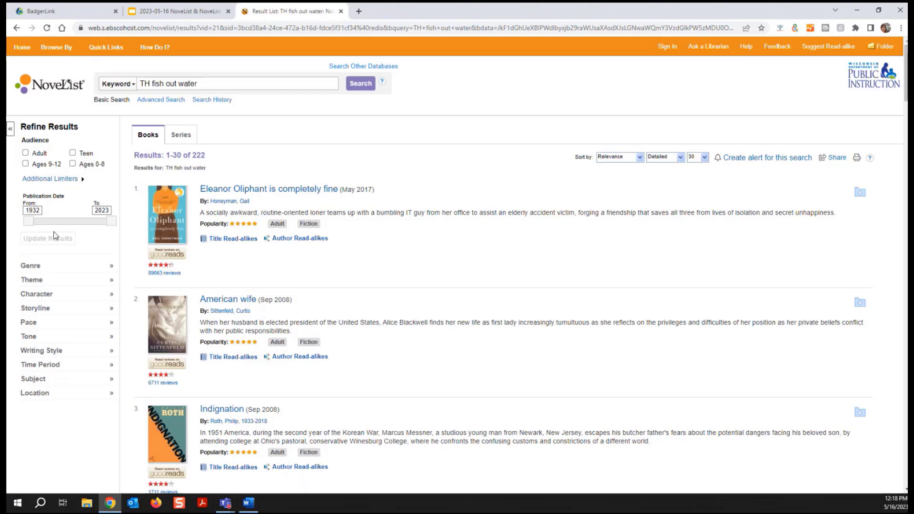
Step: Expand the Genre, Theme and Character filters under Refine Results to examine the values they offer
left_click(37, 276)
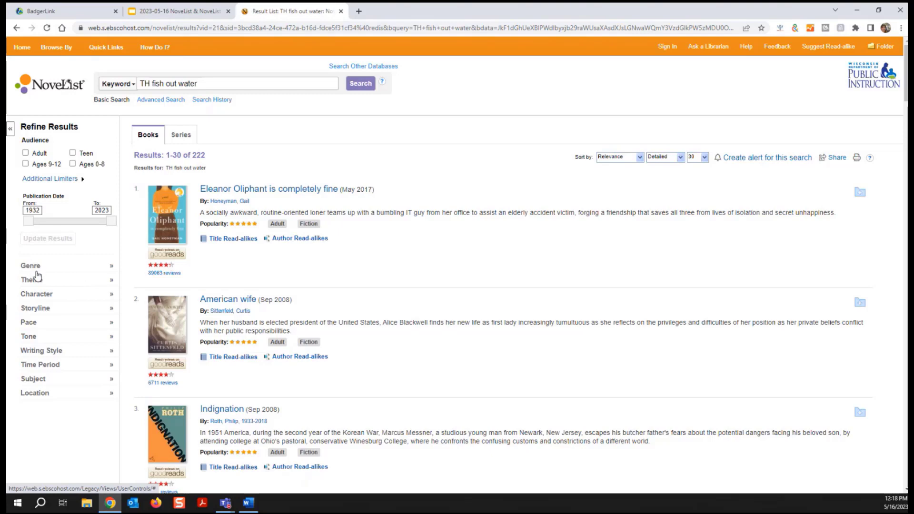
left_click(34, 281)
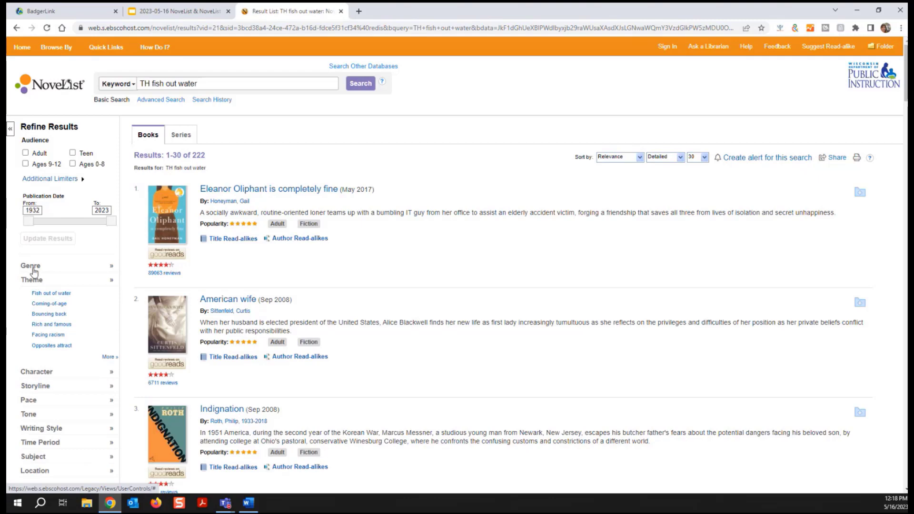
left_click(32, 266)
scroll(50, 352, "down", 1)
left_click(41, 326)
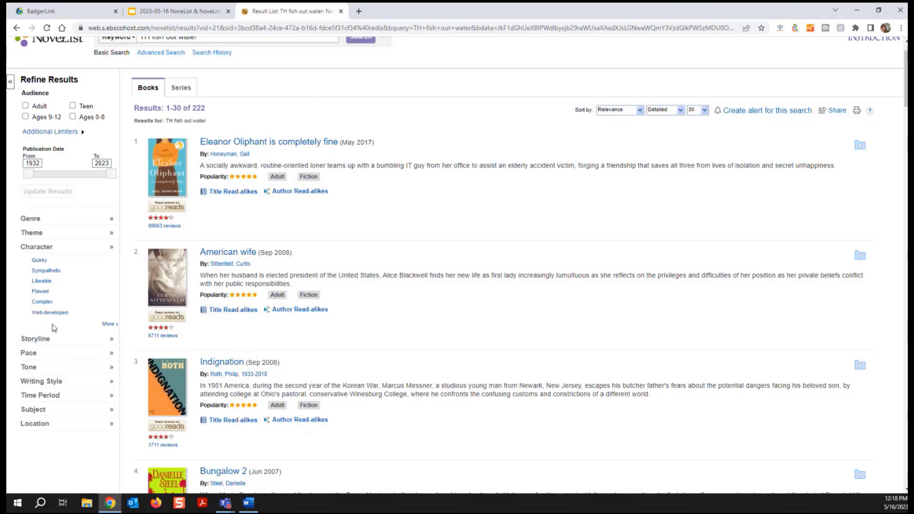
scroll(236, 357, "up", 1)
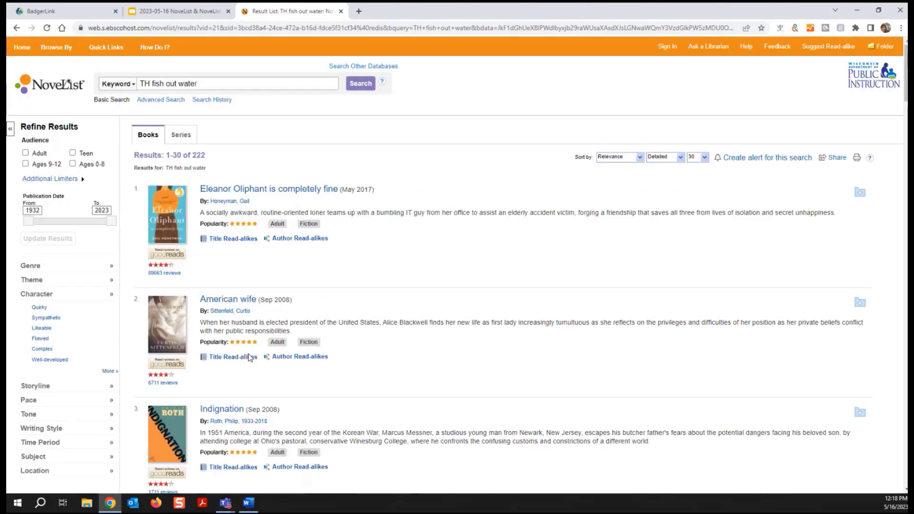
Step: Open the alert form for this search, review its e-mail, frequency and RSS feed options, and cancel it
left_click(161, 89)
left_click(744, 161)
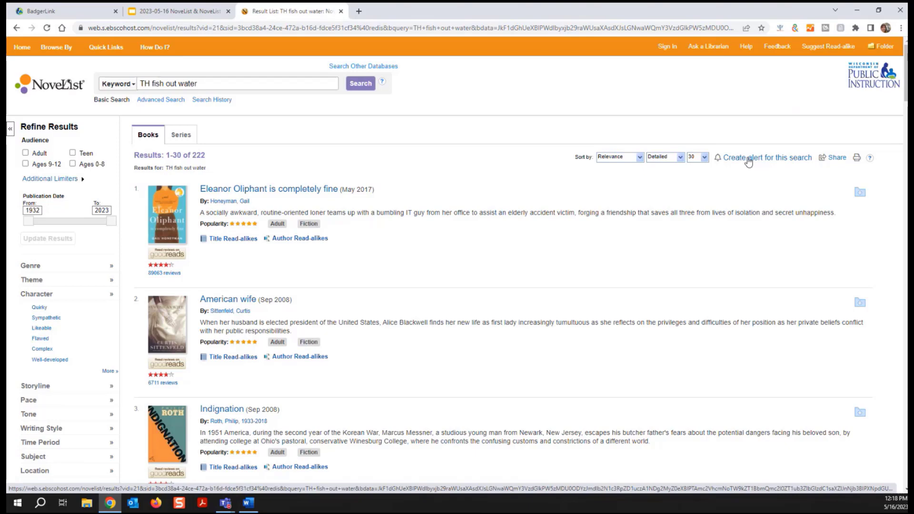
left_click(749, 162)
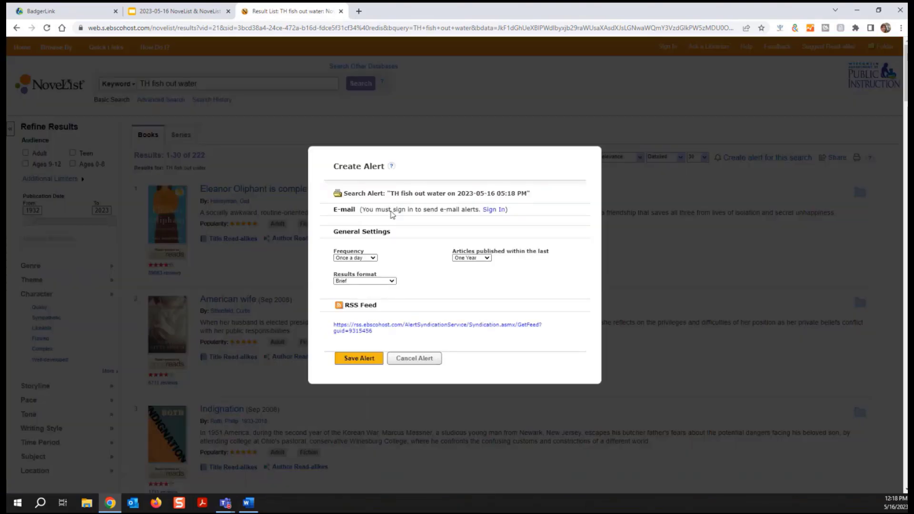
left_click(491, 213)
left_click(378, 264)
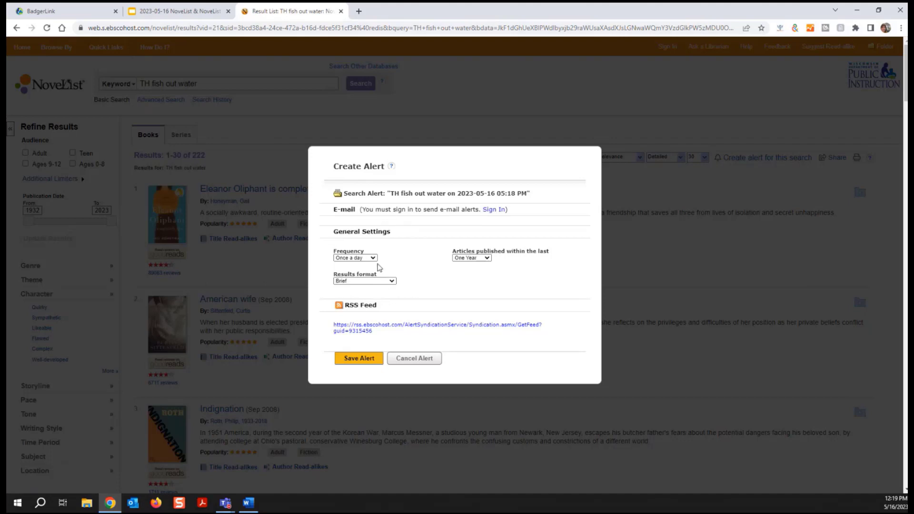
scroll(378, 266, "down", 1)
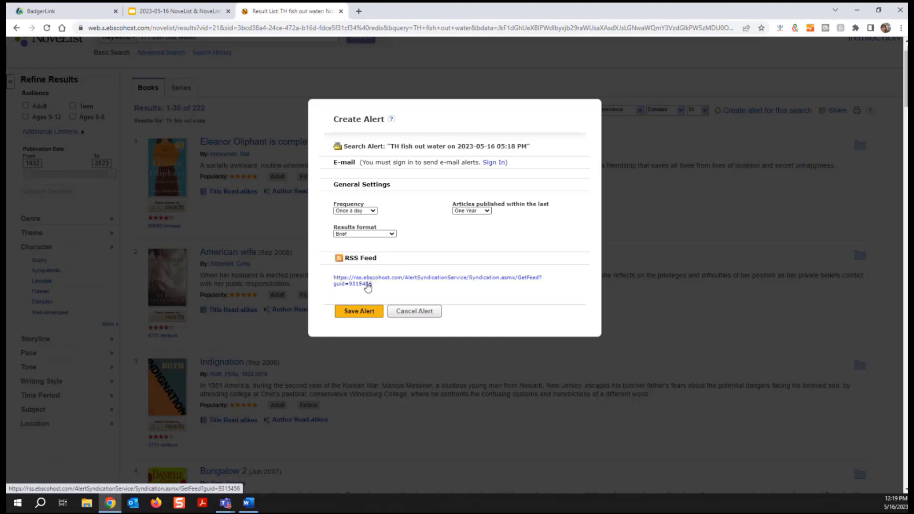
left_click(367, 283)
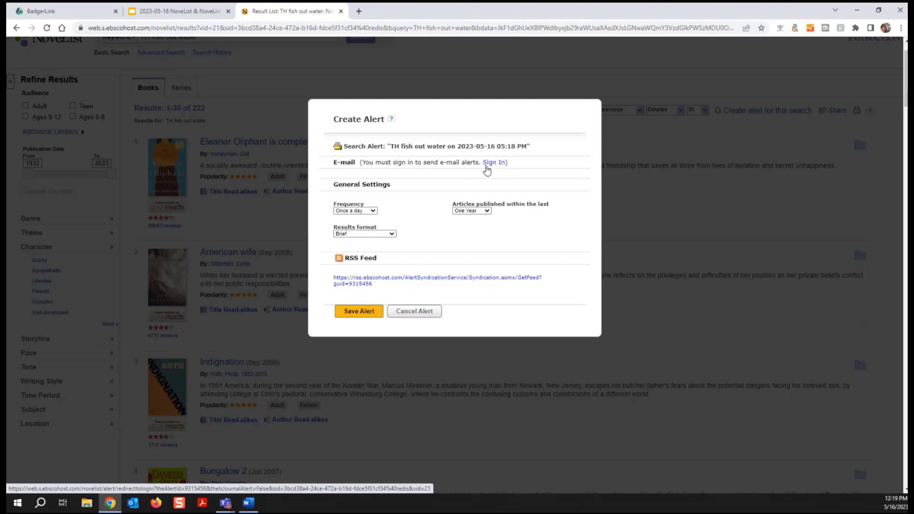
left_click(414, 312)
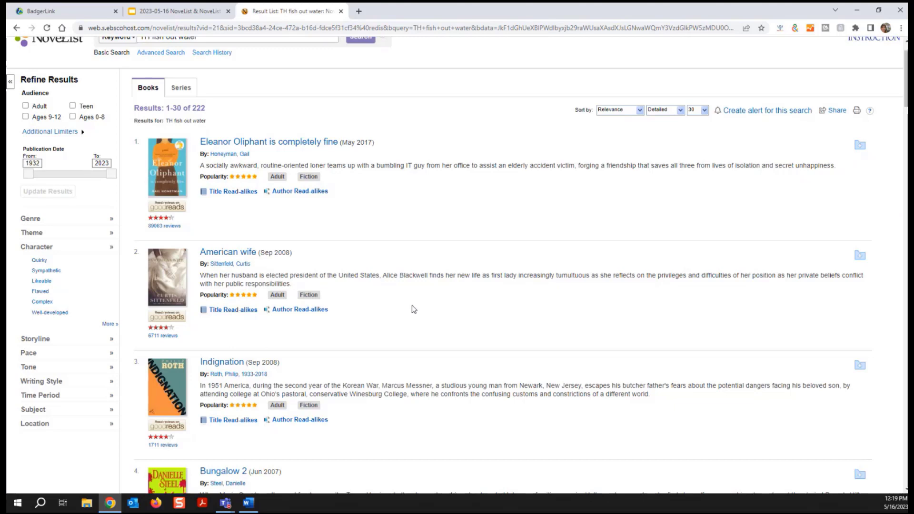
Step: Add Eleanor Oliphant is completely fine, American wife and Indignation to the folder, and open the folder to view its contents
scroll(609, 285, "up", 1)
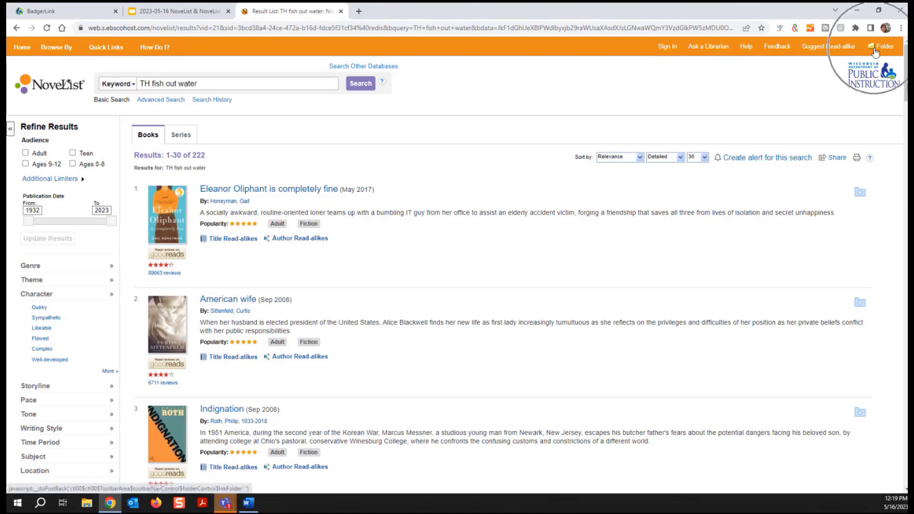
left_click(862, 193)
left_click(861, 304)
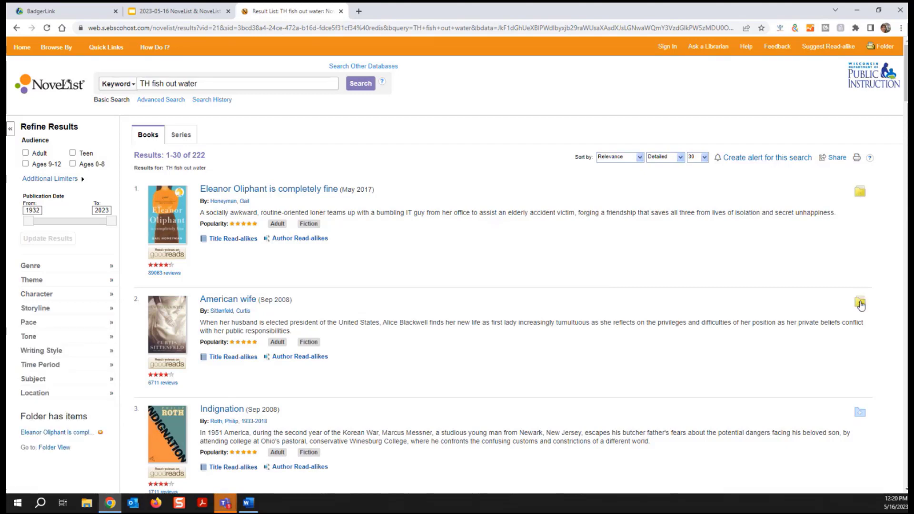
left_click(860, 412)
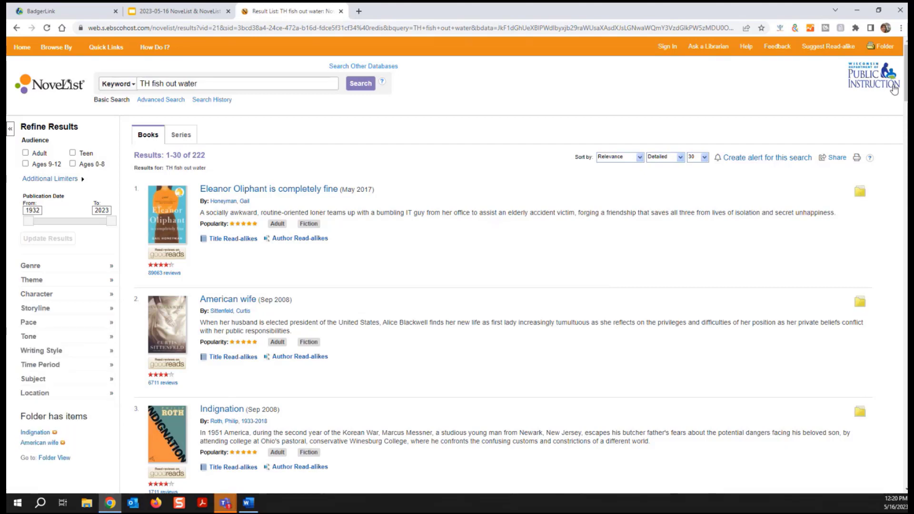
left_click(883, 49)
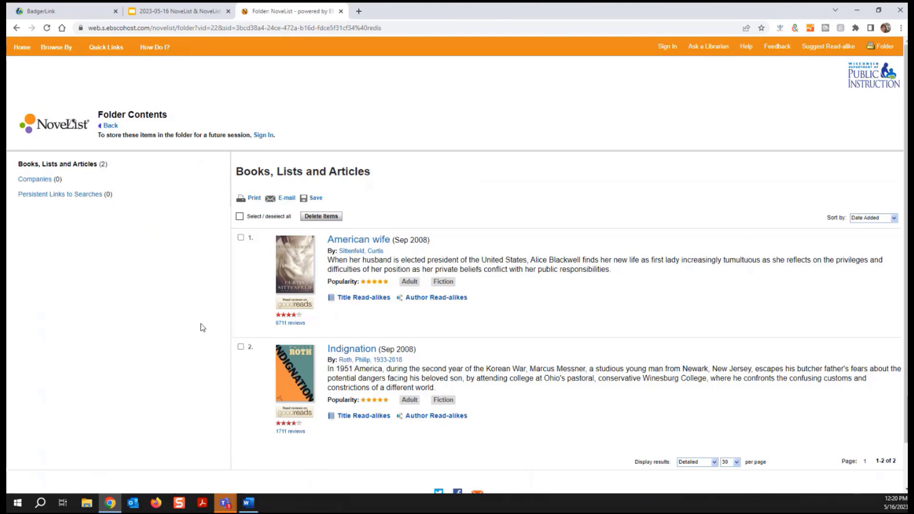
left_click(262, 137)
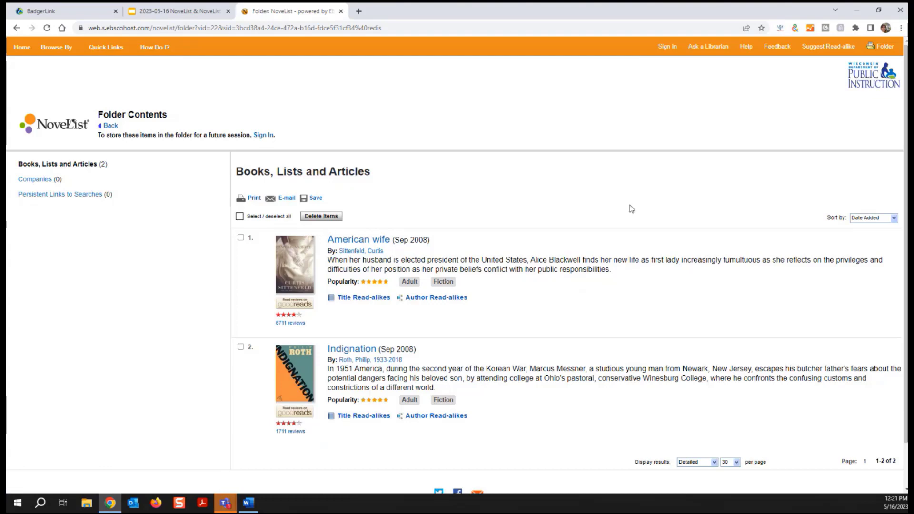
Step: Return to the NoveList home page and open the Readers' Advisory Toolbox
left_click(55, 132)
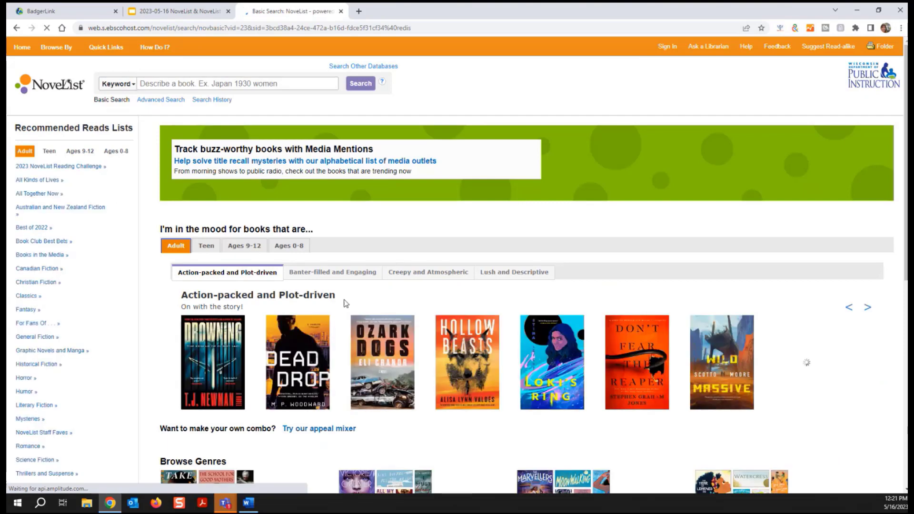
scroll(346, 303, "down", 8)
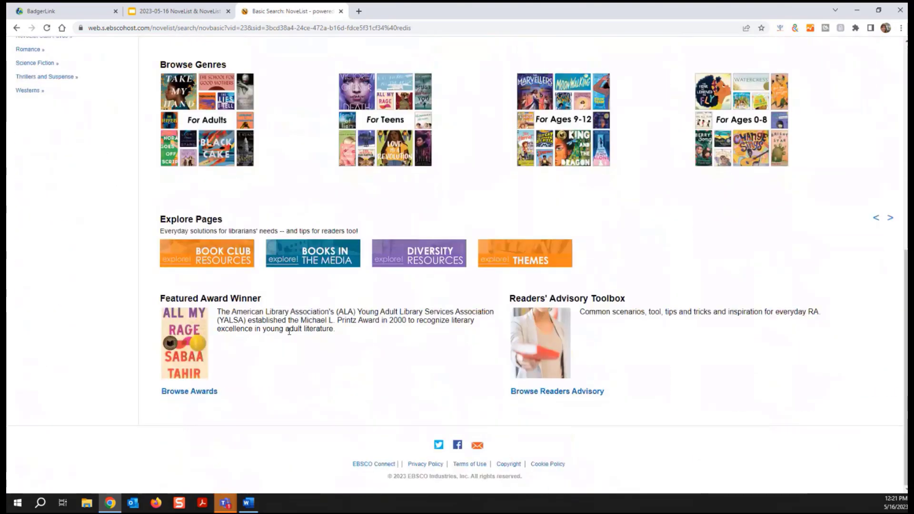
mouse_move(185, 333)
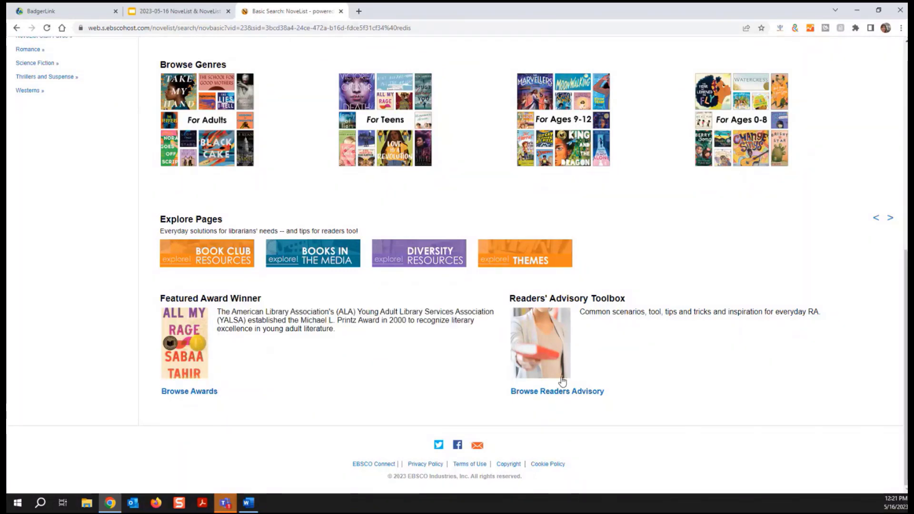
left_click(559, 394)
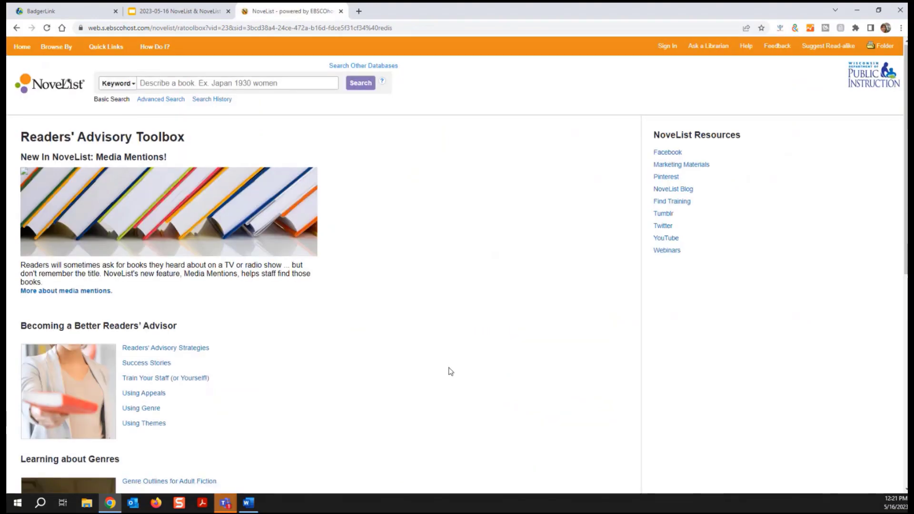
Step: Review the Readers' Advisory Toolbox sections on becoming a better advisor, learning about genres, everyday inspiration and book clubs
scroll(448, 370, "down", 3)
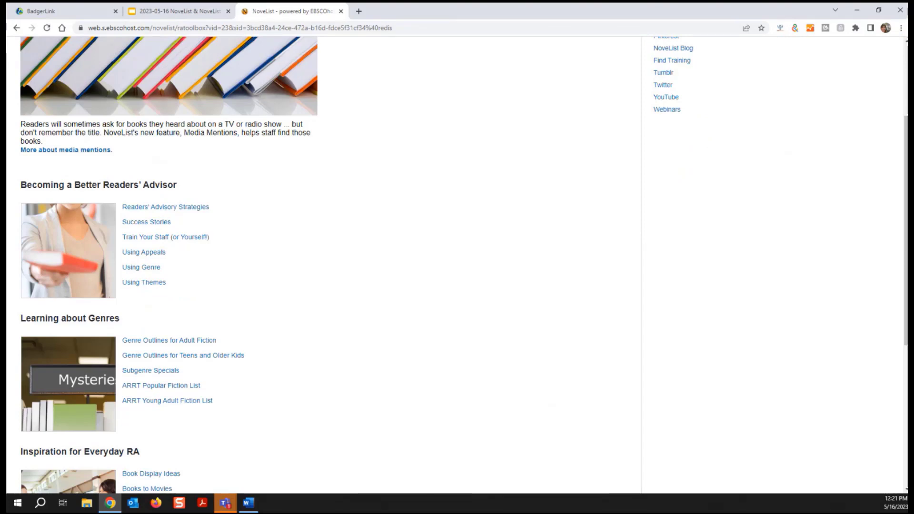
scroll(283, 262, "up", 3)
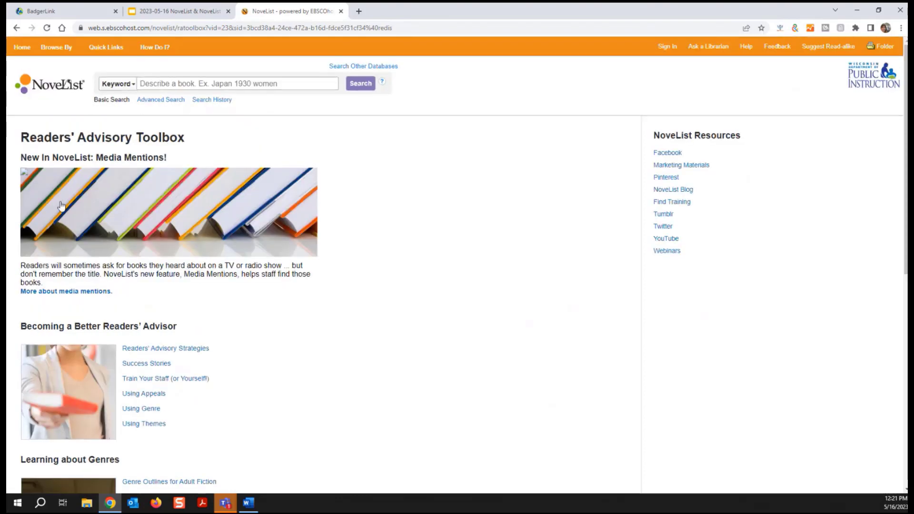
left_click(91, 195)
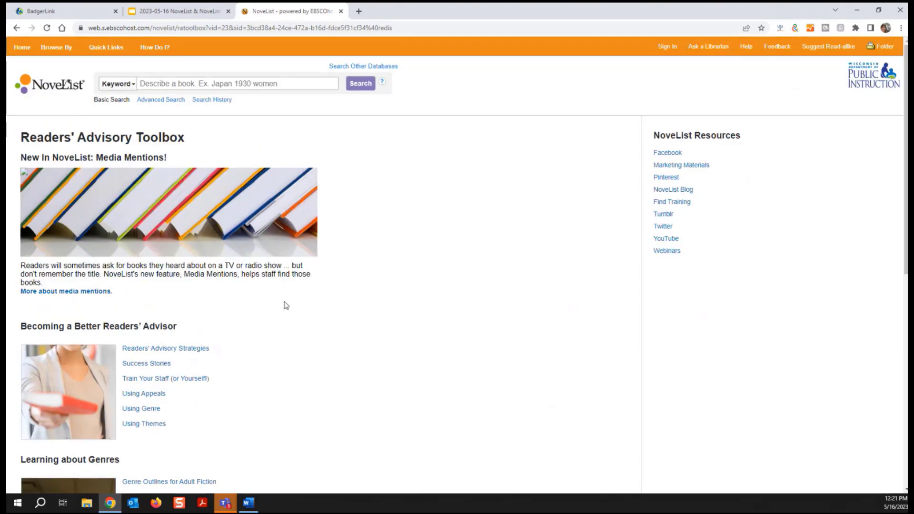
scroll(295, 296, "down", 1)
scroll(295, 296, "down", 3)
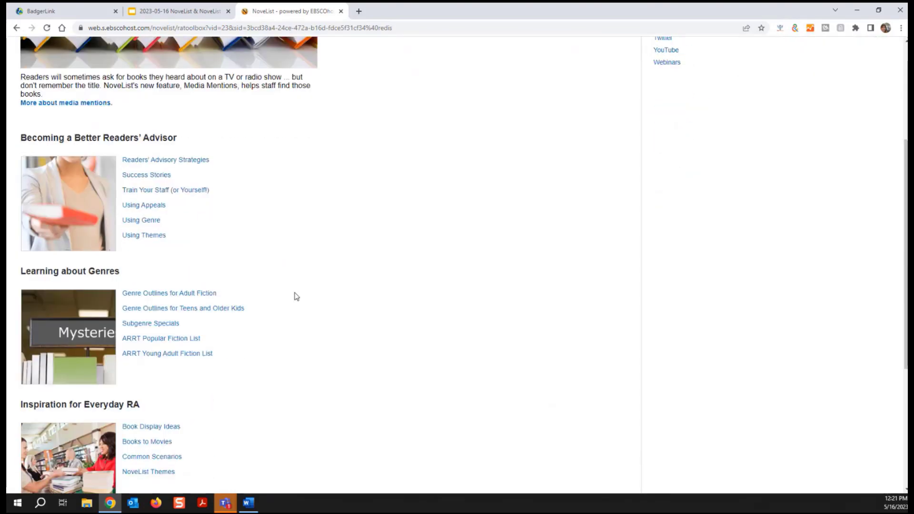
scroll(193, 274, "down", 1)
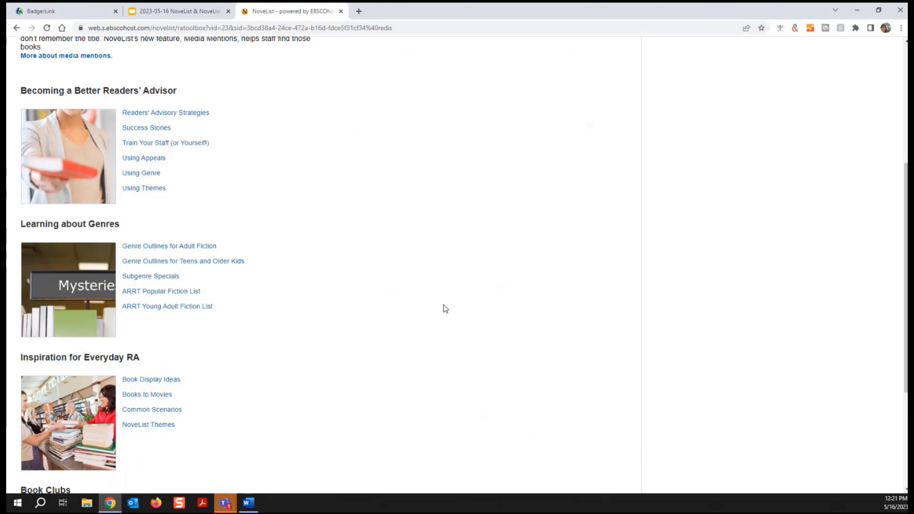
scroll(445, 309, "down", 4)
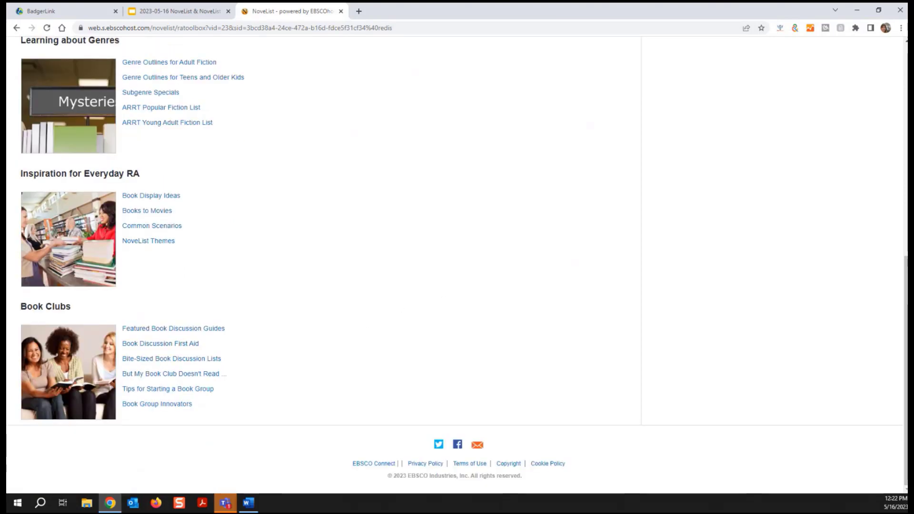
scroll(320, 308, "up", 6)
scroll(319, 307, "up", 3)
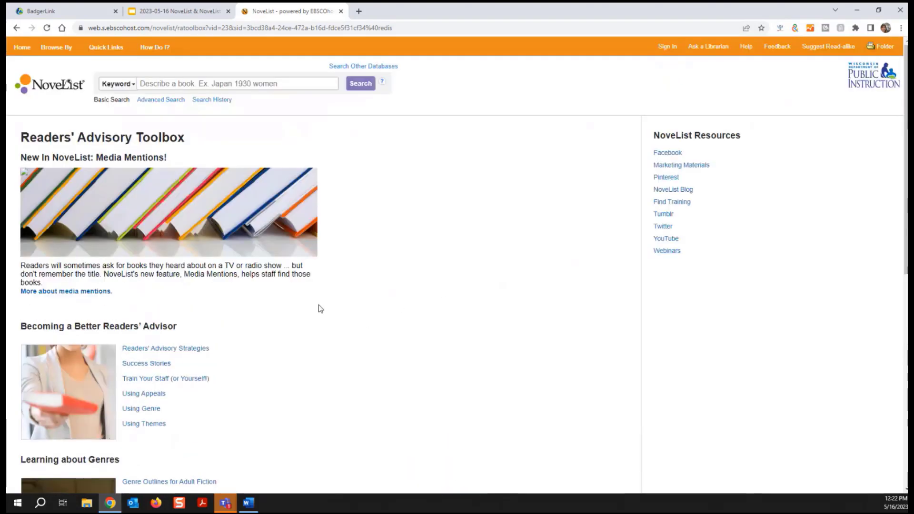
Step: Go back to the NoveList home page and look over its sections once more
left_click(36, 81)
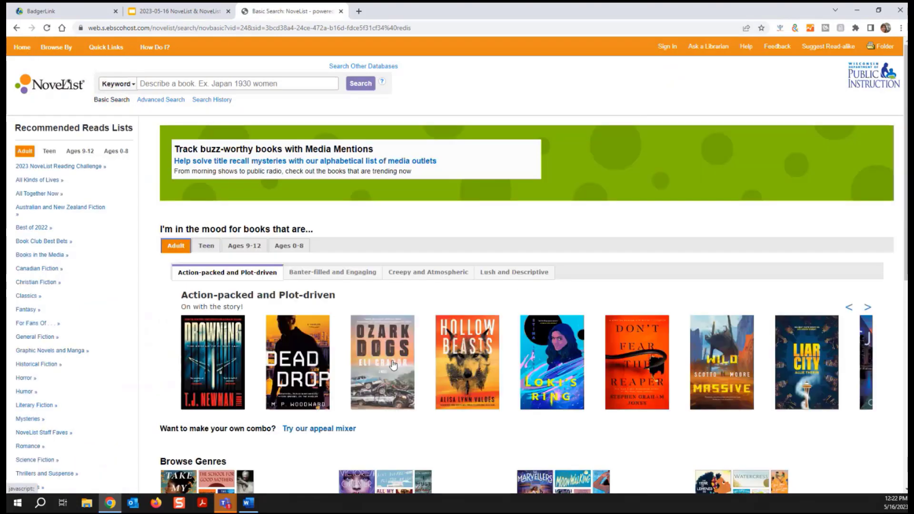
scroll(394, 364, "down", 6)
scroll(394, 365, "up", 7)
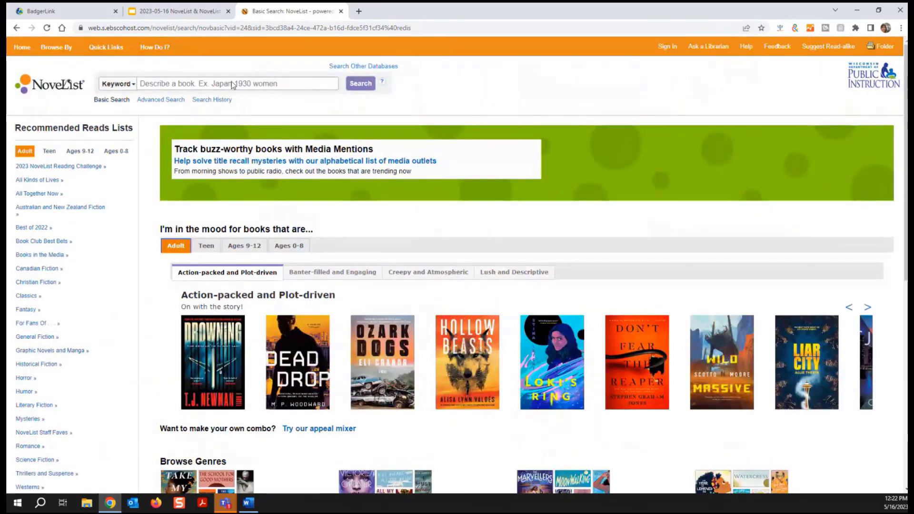
Step: Switch to the Google Slides presentation, advance to the NoveList K-8 slide and open its link to the K-8 home page
left_click(196, 11)
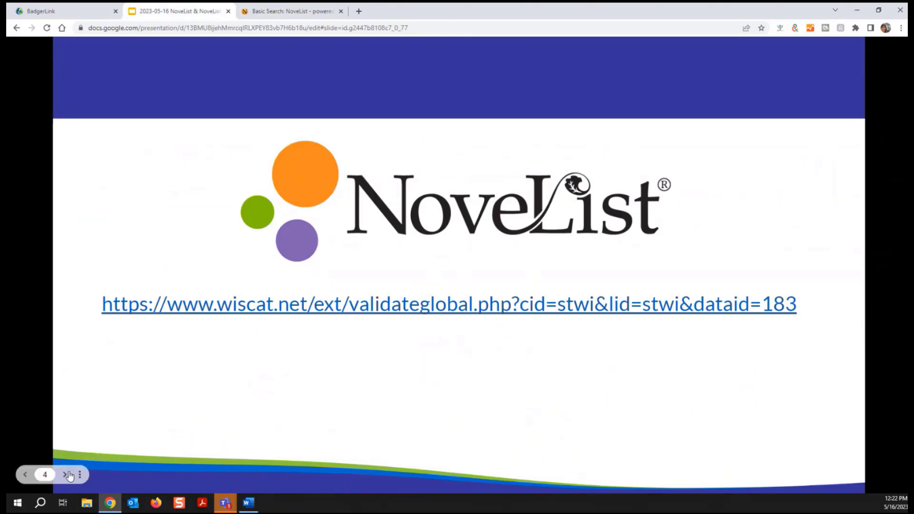
key("ctrl+shift+f")
left_click(61, 475)
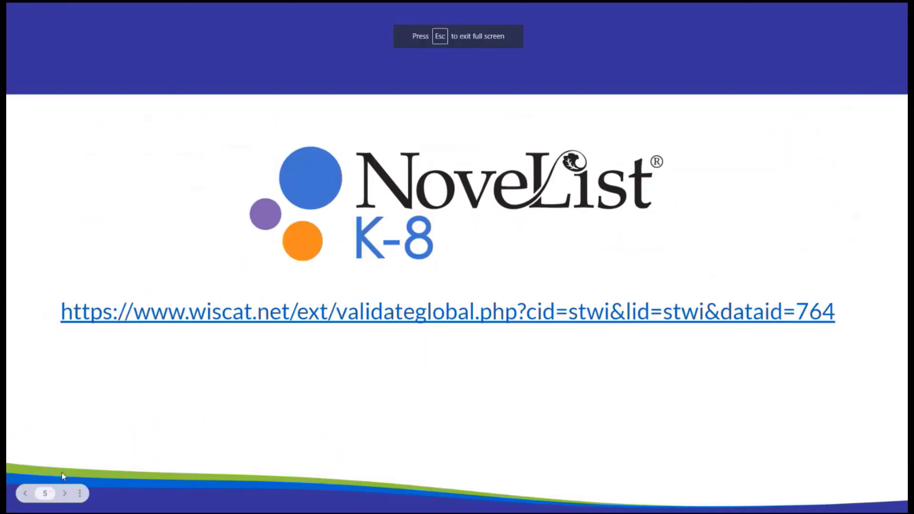
left_click(213, 316)
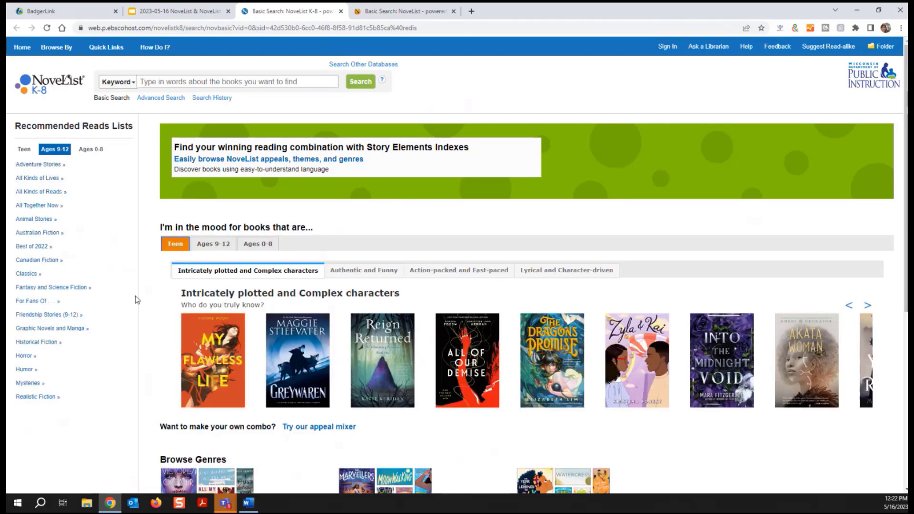
mouse_move(299, 396)
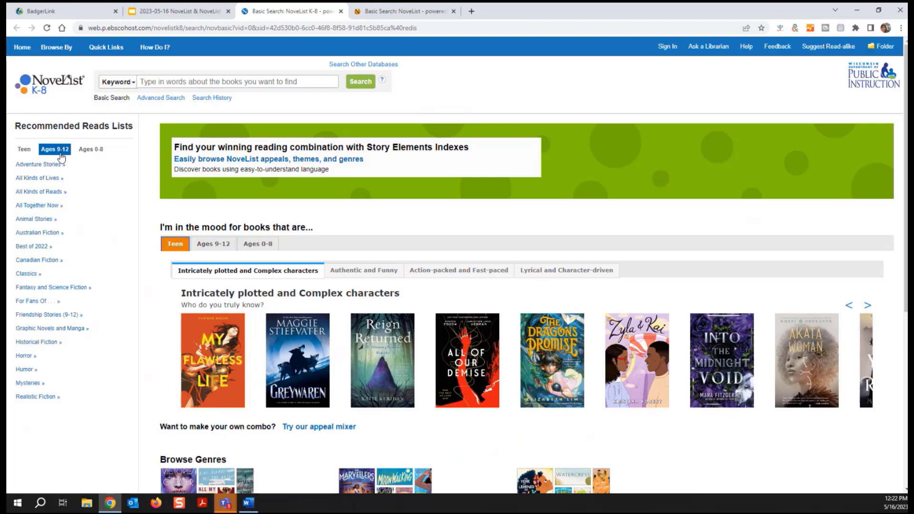
Step: Look over the NoveList K-8 home page sections and open the Working with Youth page
scroll(287, 229, "down", 1)
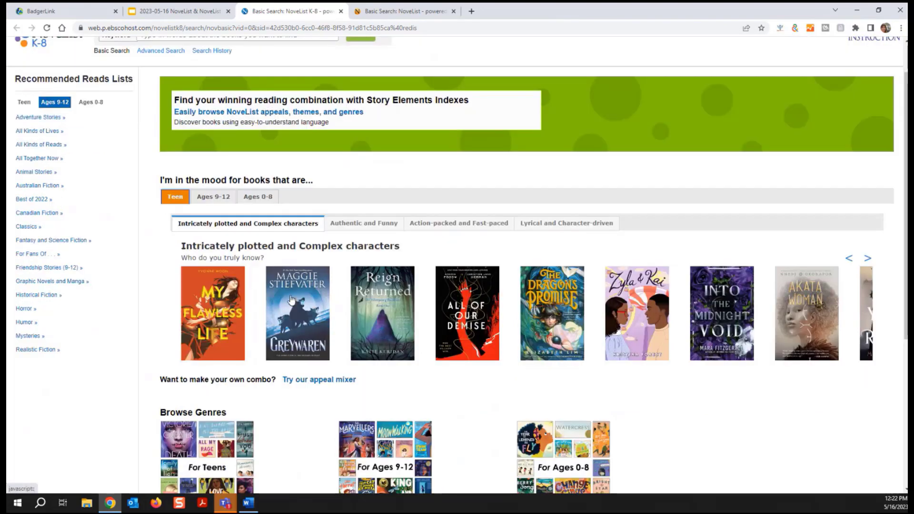
mouse_move(291, 299)
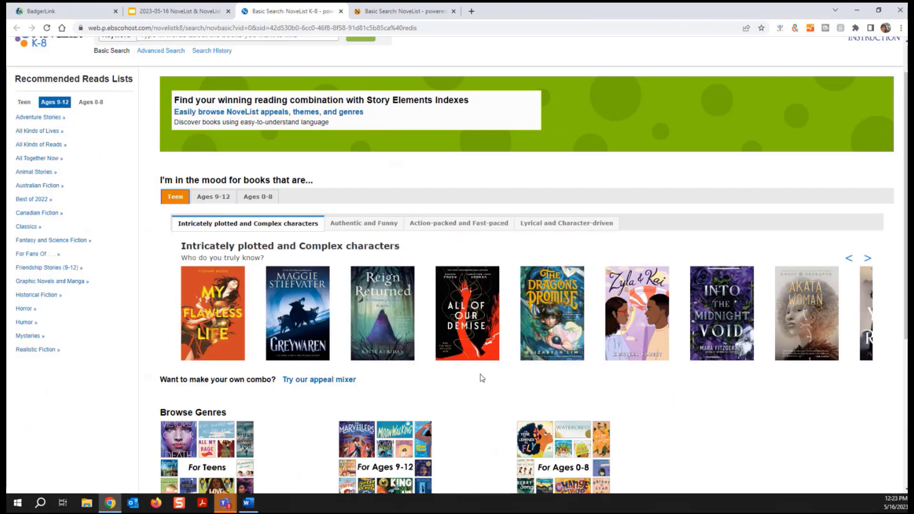
scroll(482, 378, "down", 3)
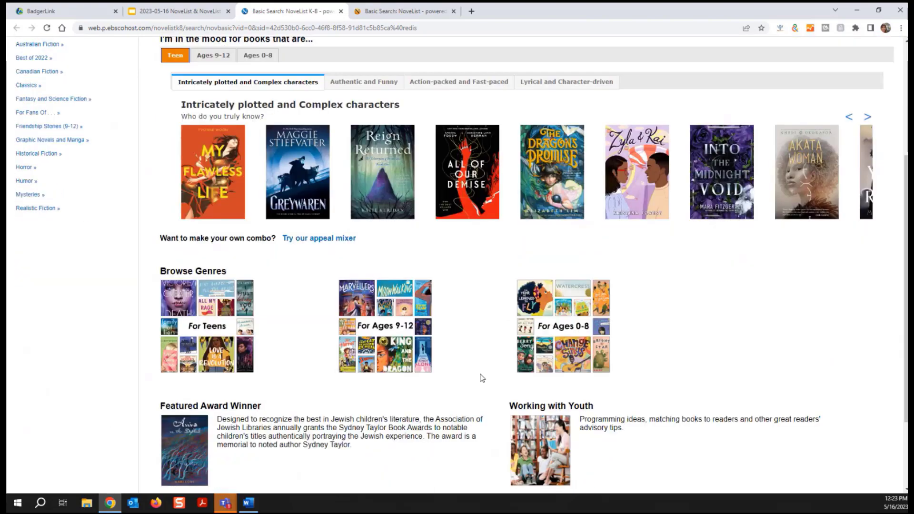
scroll(482, 378, "down", 2)
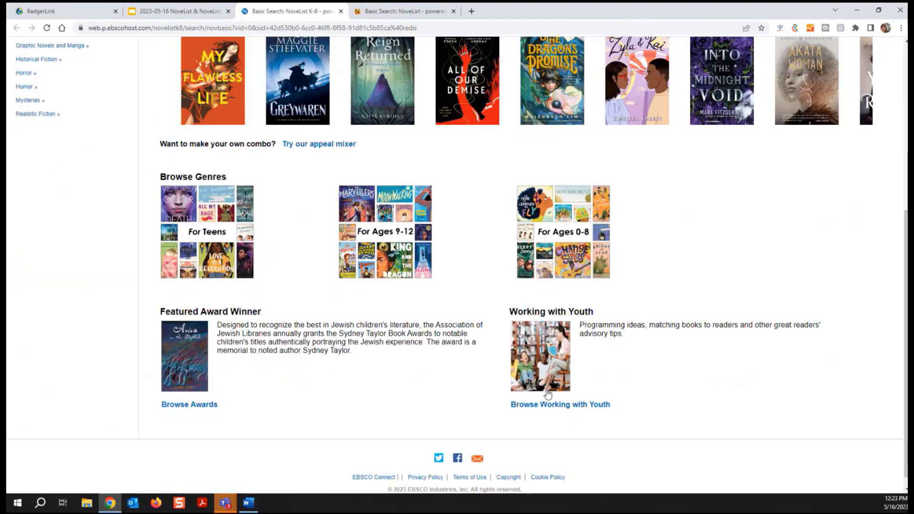
left_click(536, 409)
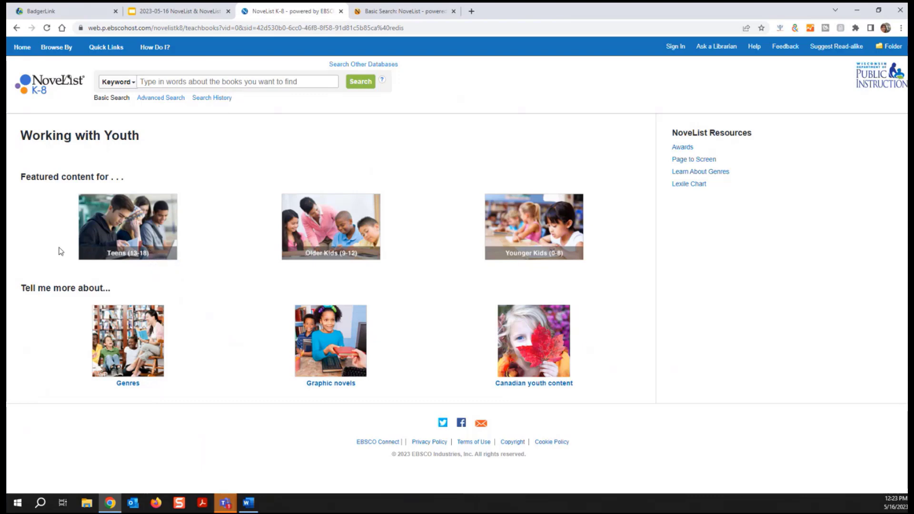
Step: Open the Genres content under "Tell me more about..." and skim the list of genre guides for older kids
left_click(138, 364)
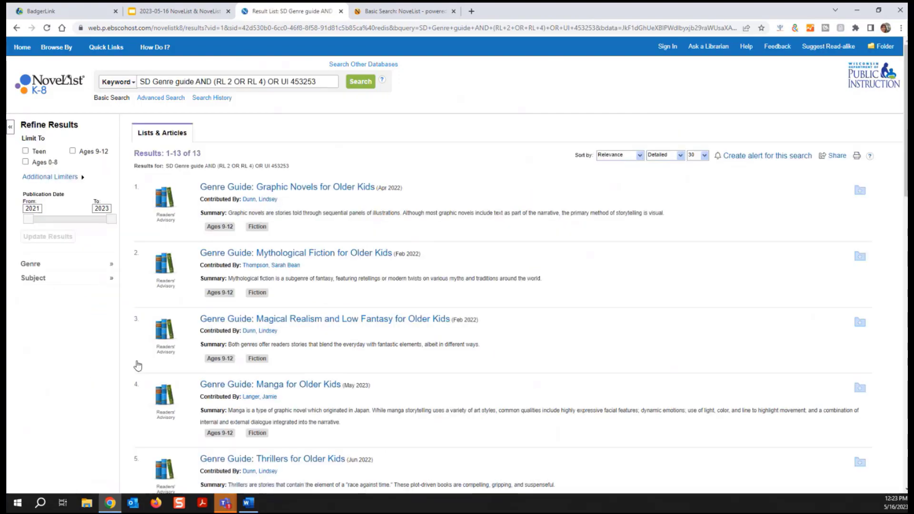
scroll(288, 356, "down", 1)
scroll(288, 356, "down", 9)
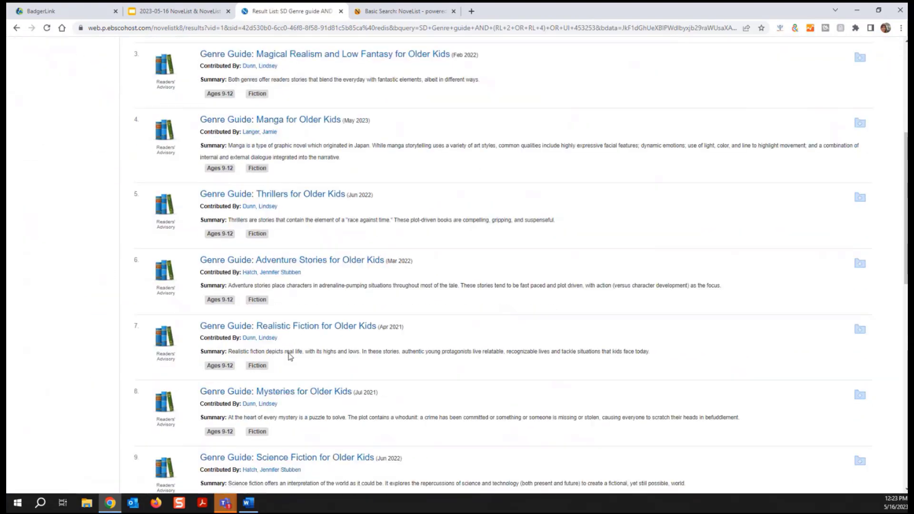
scroll(289, 353, "up", 10)
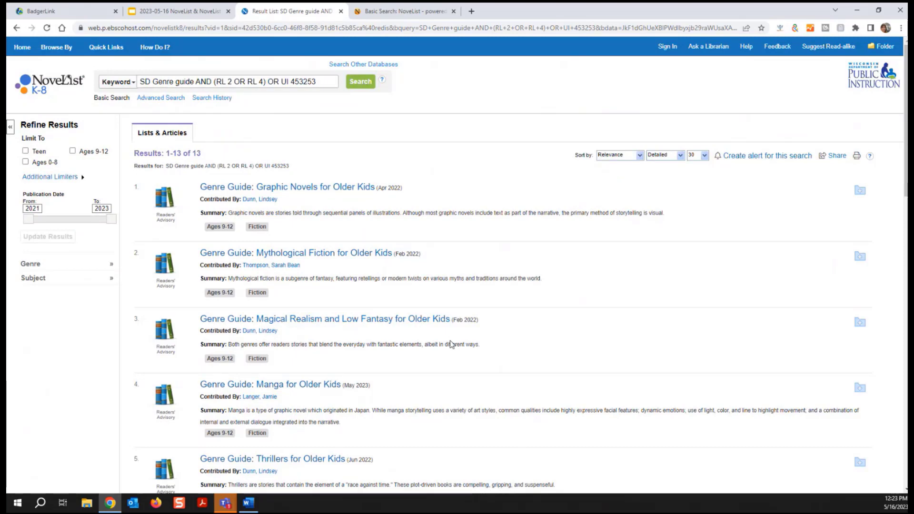
Step: Return to the K-8 home page and open the appeal mixer for making a custom combination
left_click(40, 95)
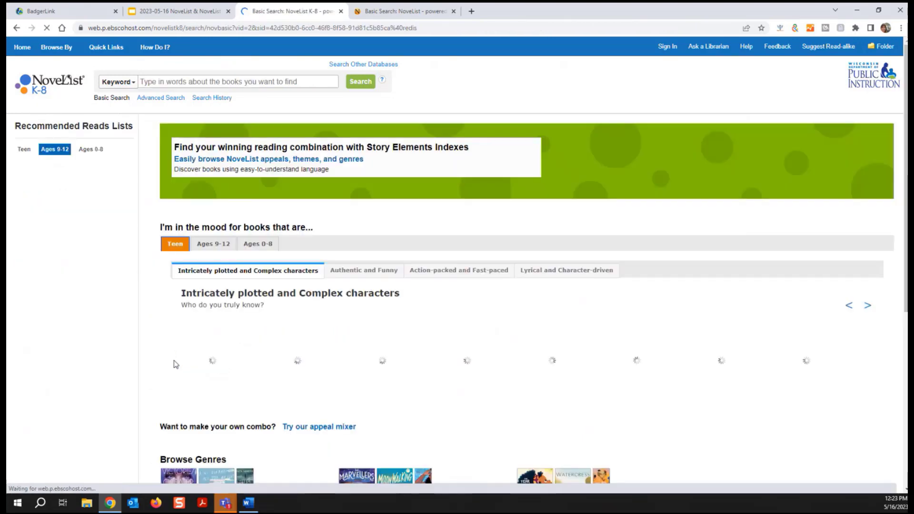
scroll(176, 364, "down", 3)
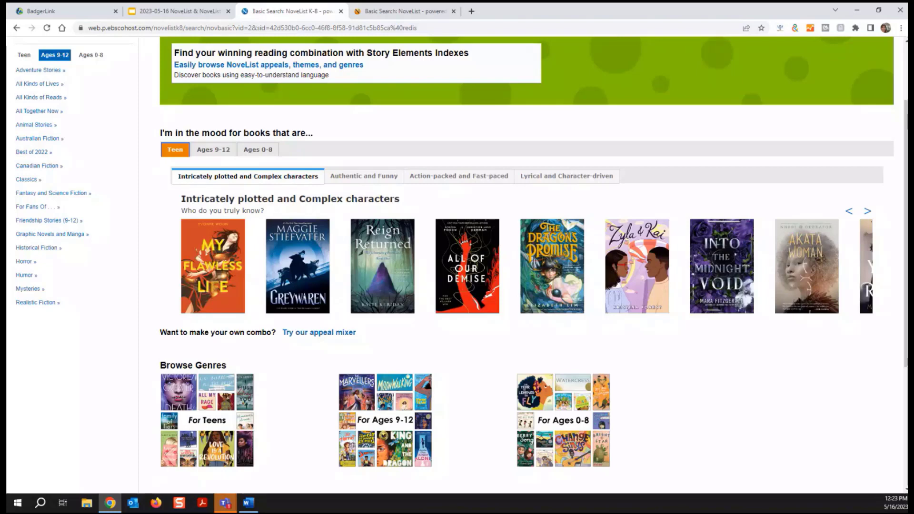
scroll(53, 376, "up", 2)
scroll(57, 373, "up", 1)
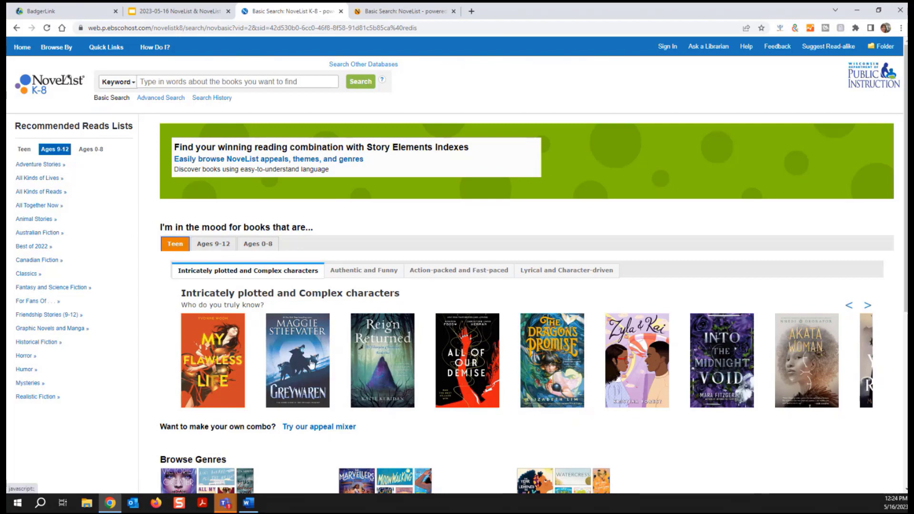
mouse_move(311, 366)
scroll(317, 428, "down", 1)
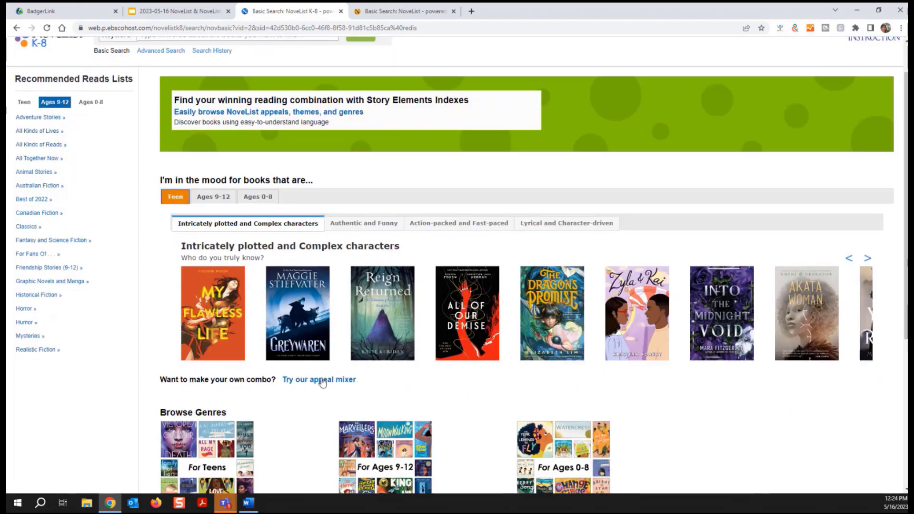
left_click(322, 380)
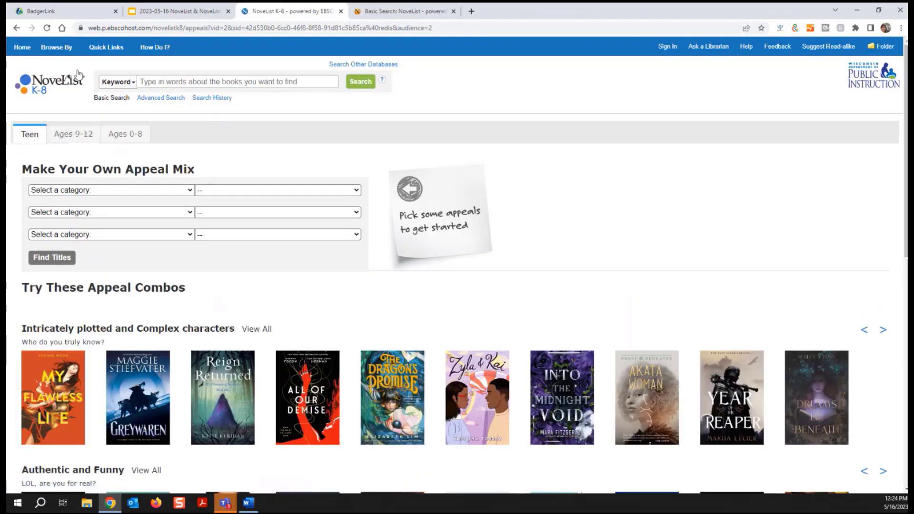
Step: Go back to the K-8 home page, review its genre, award and youth sections, and preview the details of "My flawless life"
left_click(59, 84)
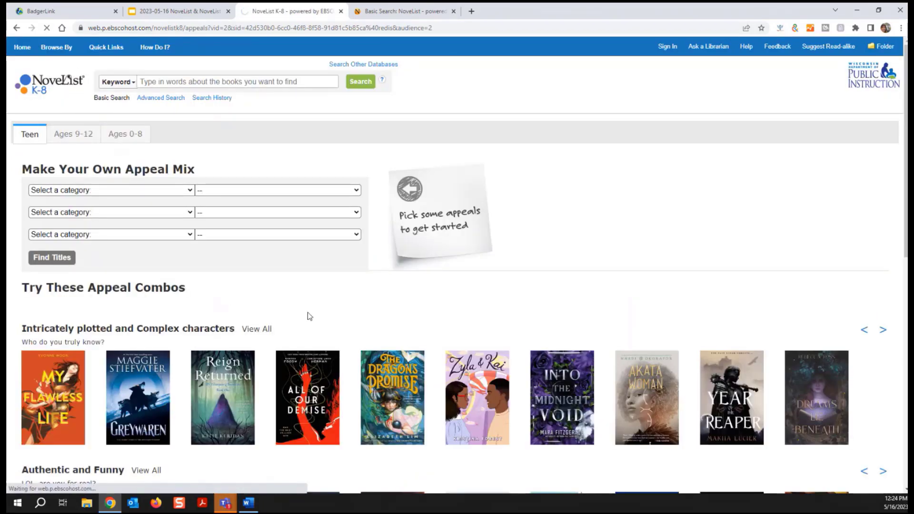
scroll(309, 317, "down", 2)
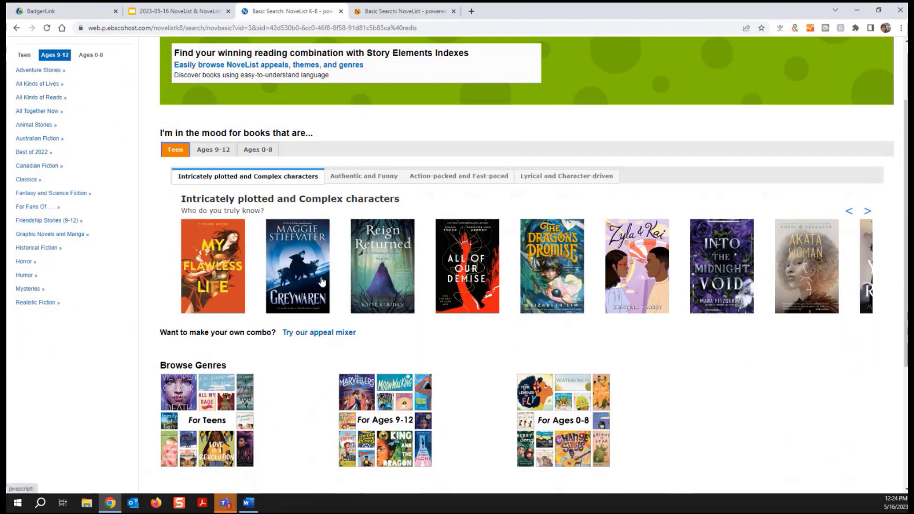
scroll(302, 332, "down", 1)
scroll(302, 332, "down", 3)
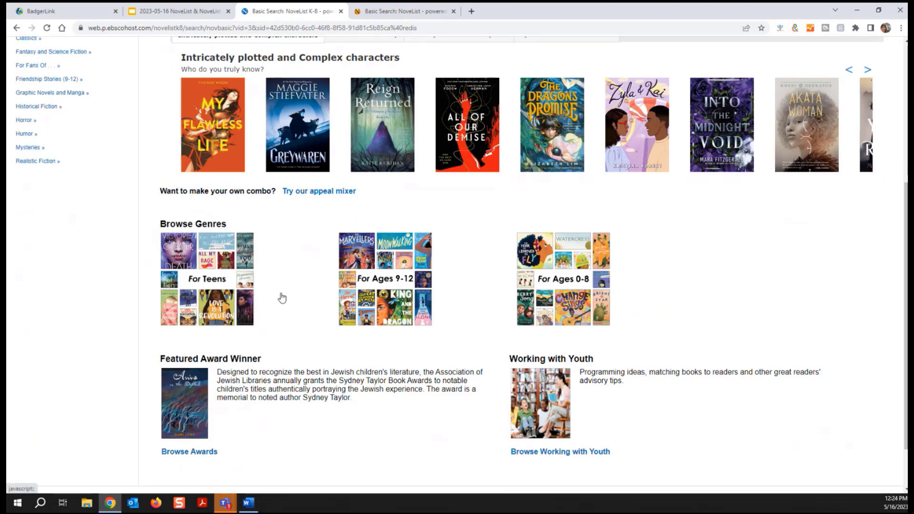
scroll(320, 303, "down", 2)
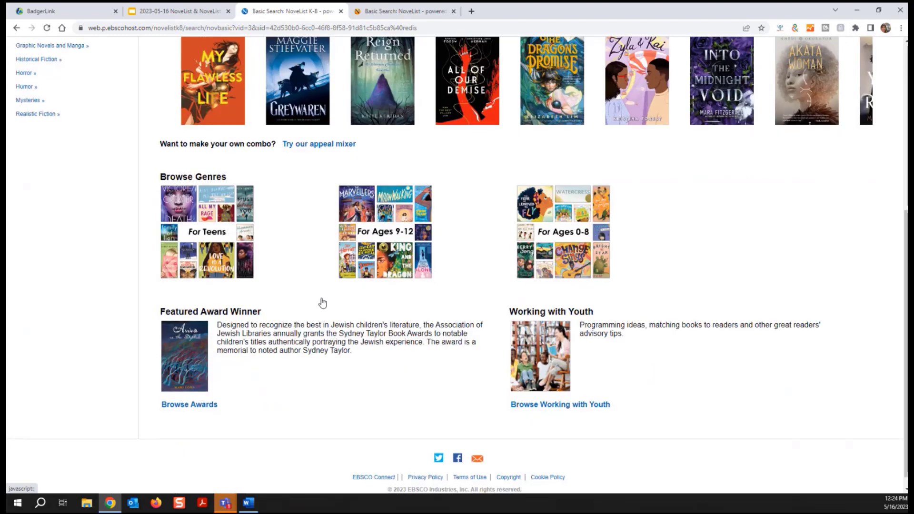
scroll(323, 303, "up", 6)
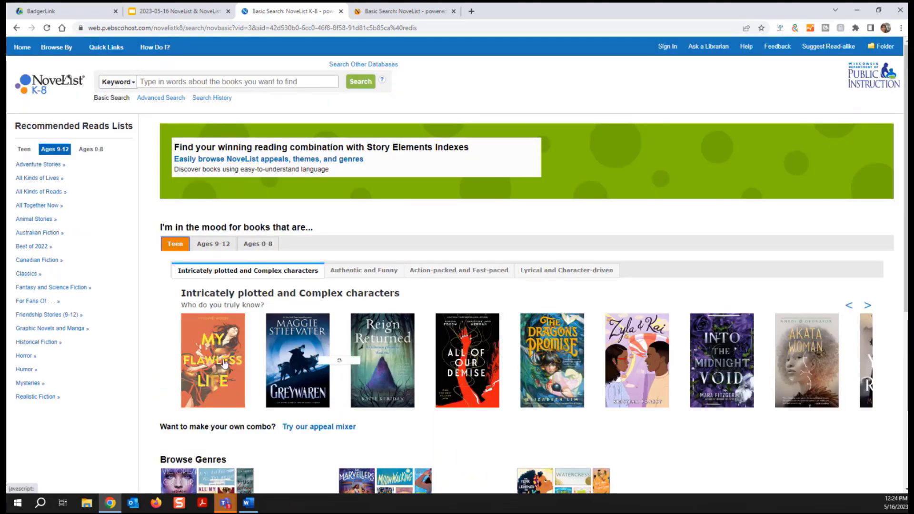
mouse_move(224, 363)
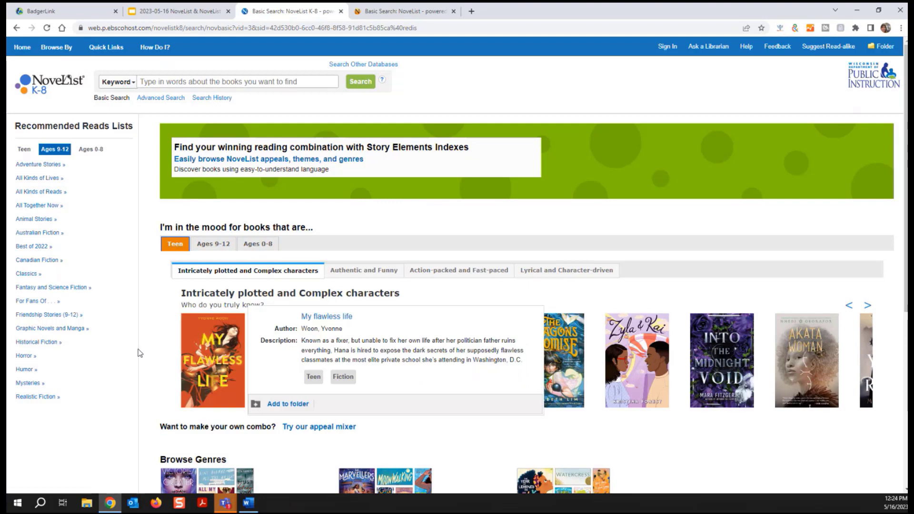